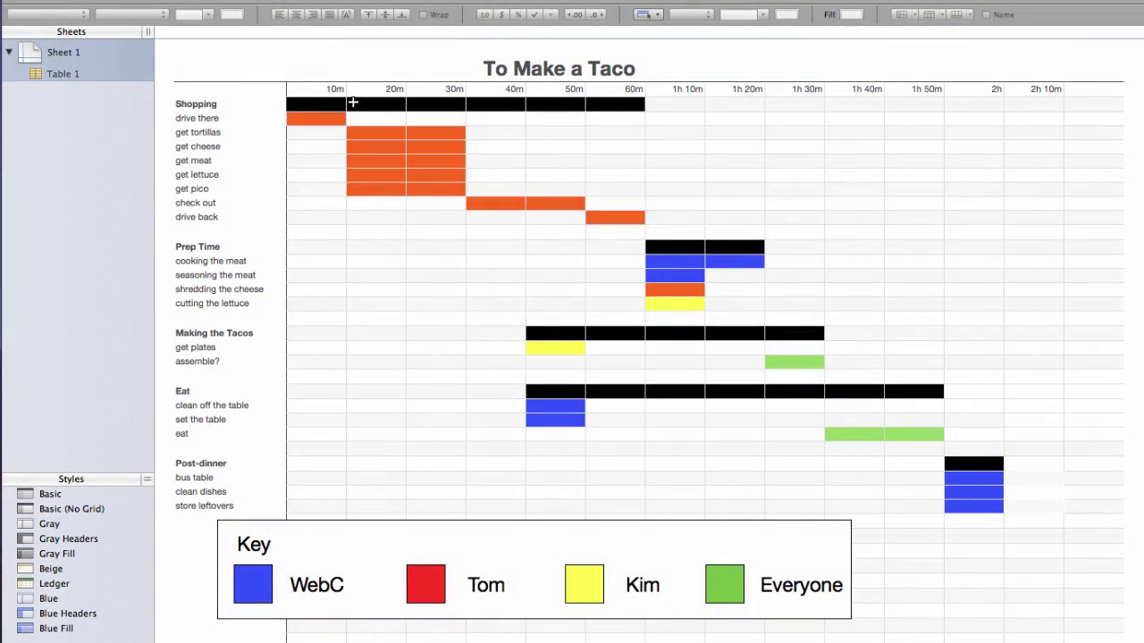
Copy C5's orange fill into E5 and clear C5, shifting the get tortillas bar one column right
click(375, 141)
click(434, 135)
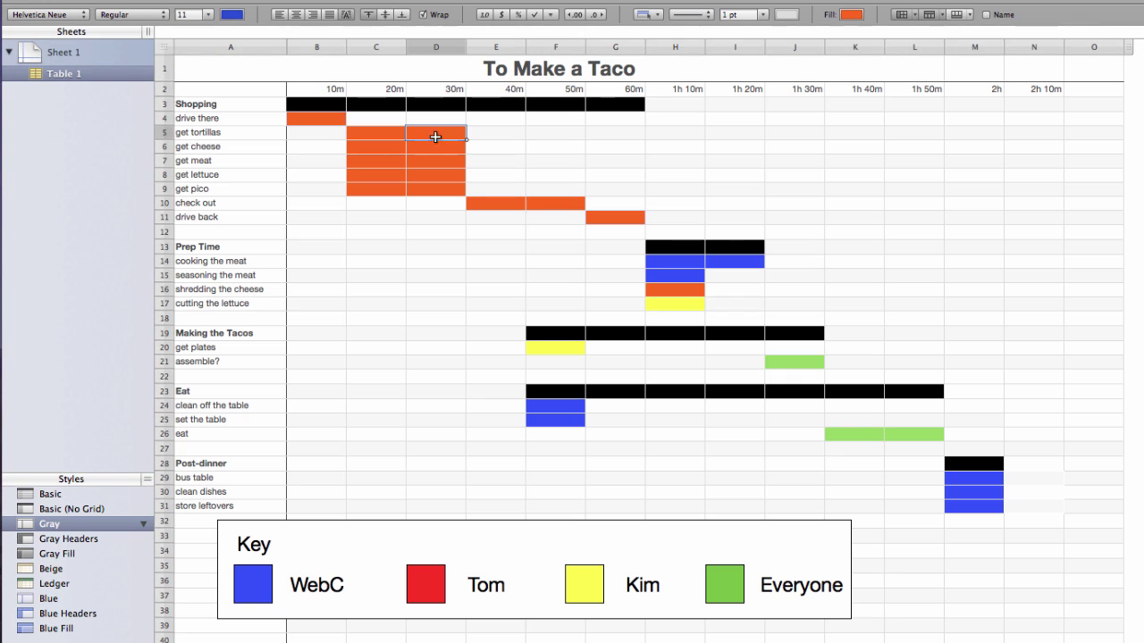
click(394, 152)
click(407, 150)
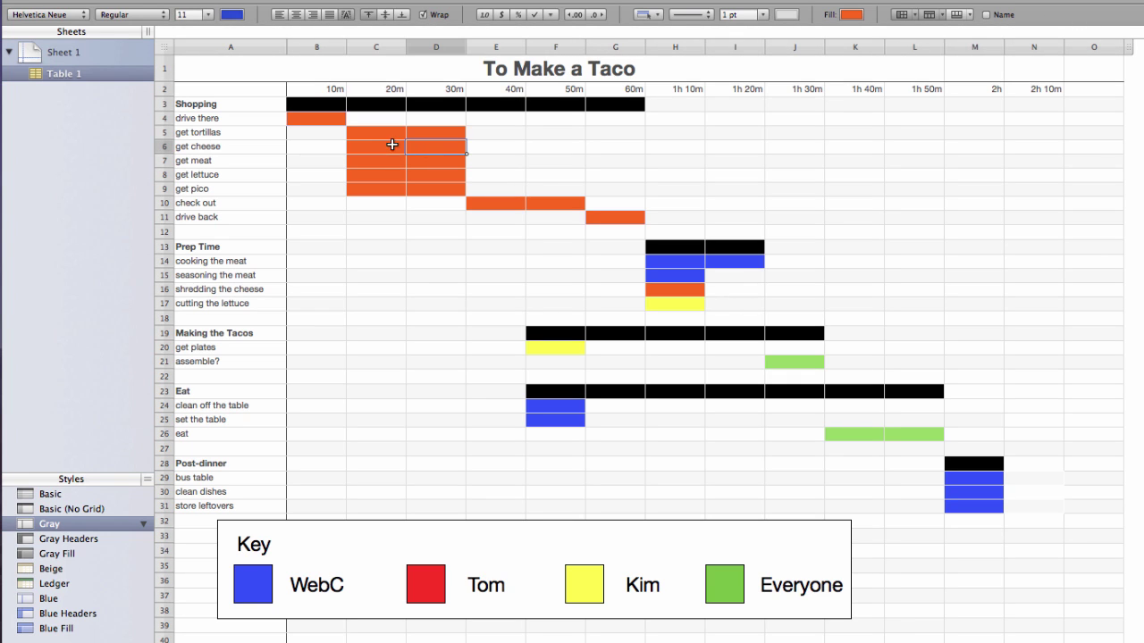
click(391, 136)
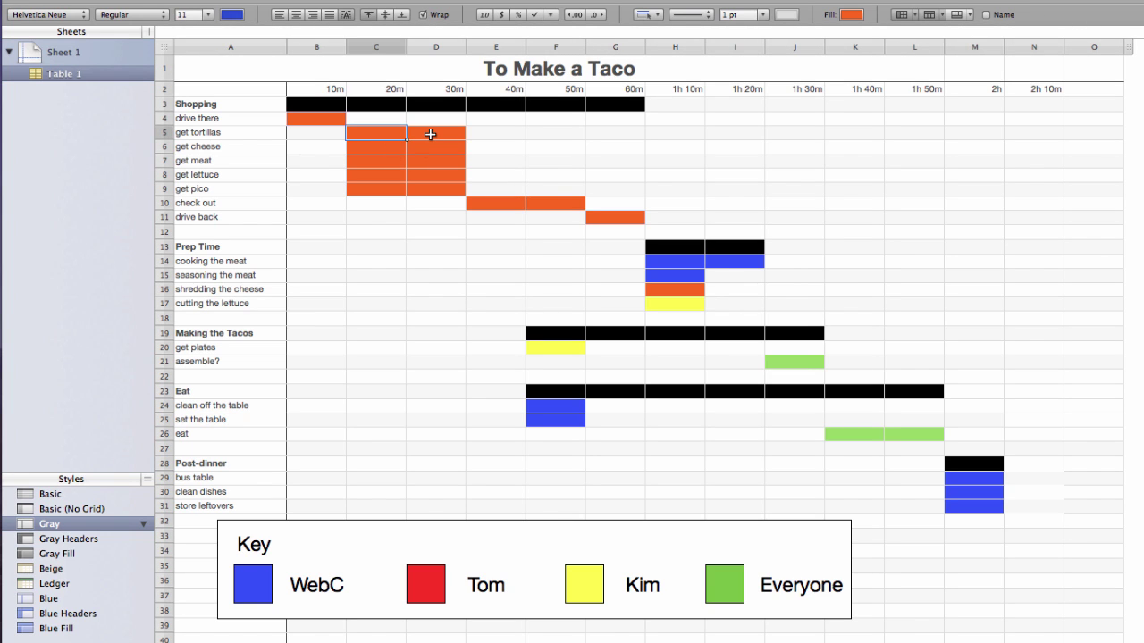
click(480, 135)
key(super+v)
click(330, 134)
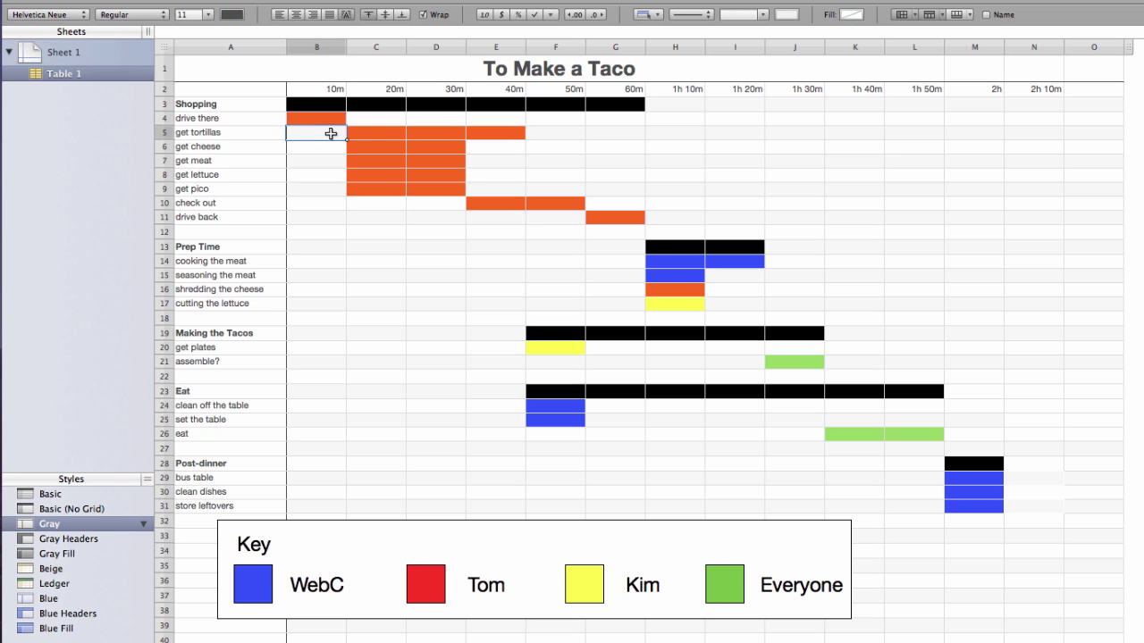
click(376, 136)
key(super+x)
click(417, 214)
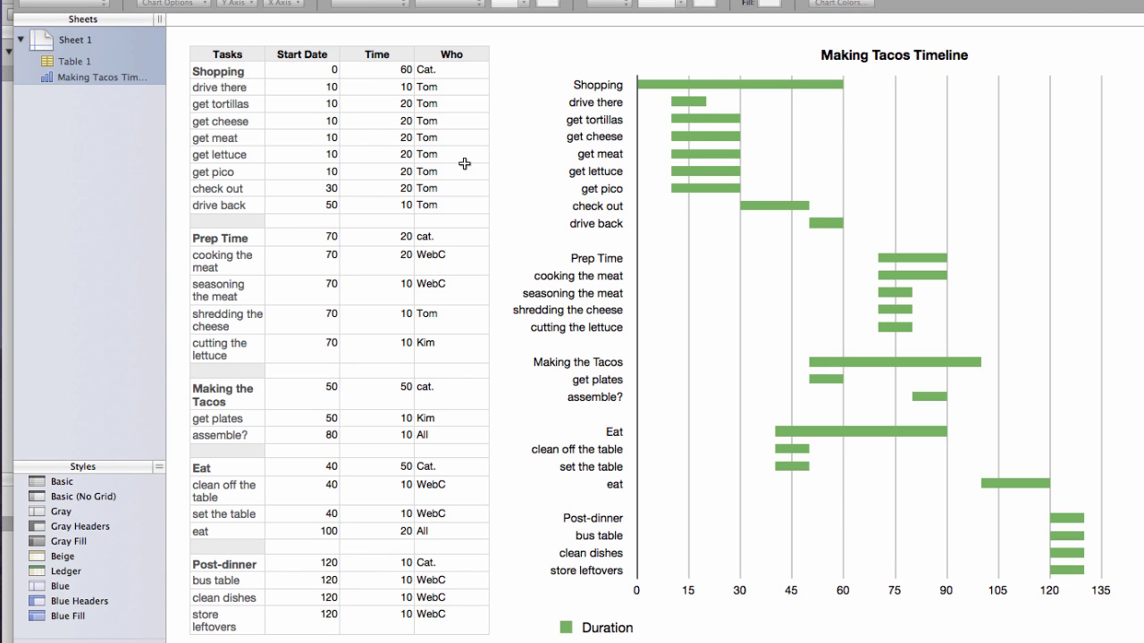
Enter start times of 20 for get tortillas and 30 for get cheese
click(311, 104)
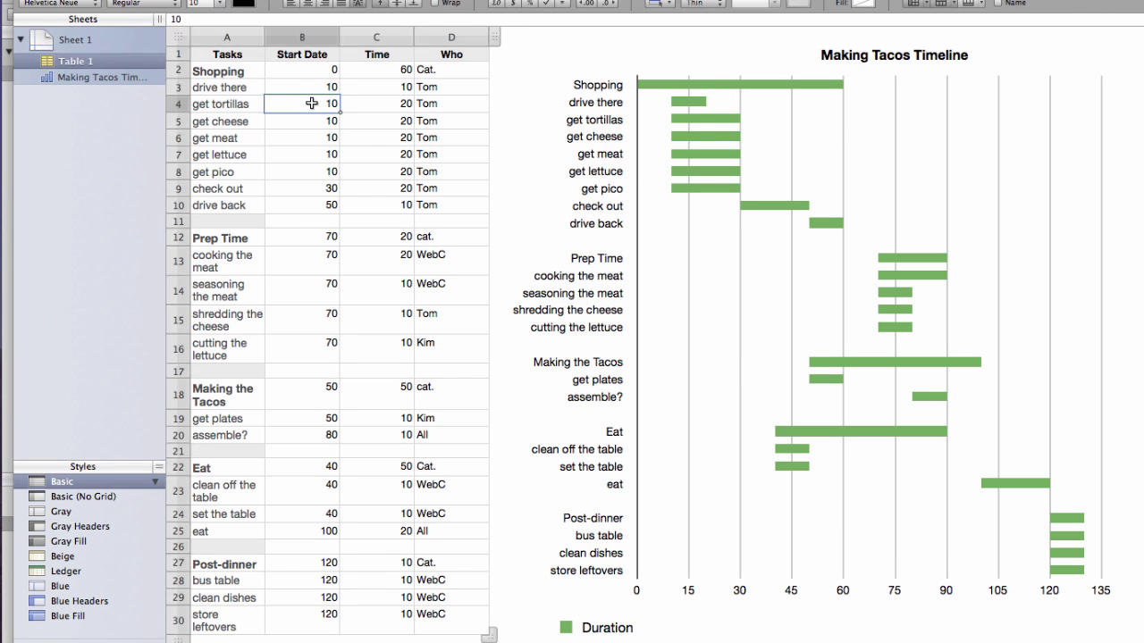
text(20)
key(Return)
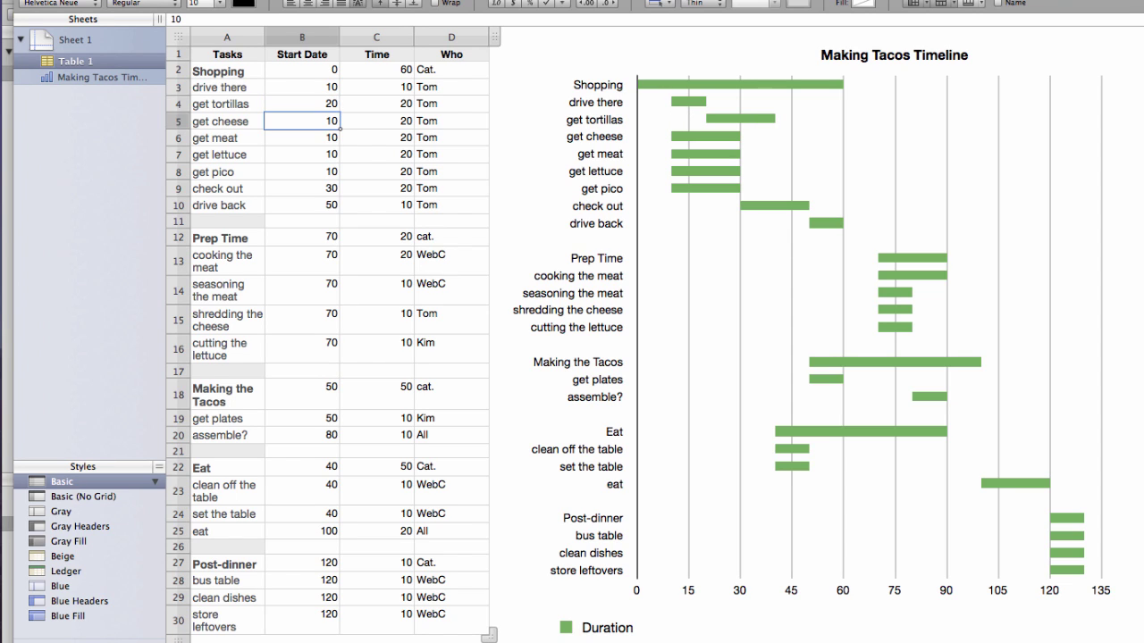
text(30)
key(Return)
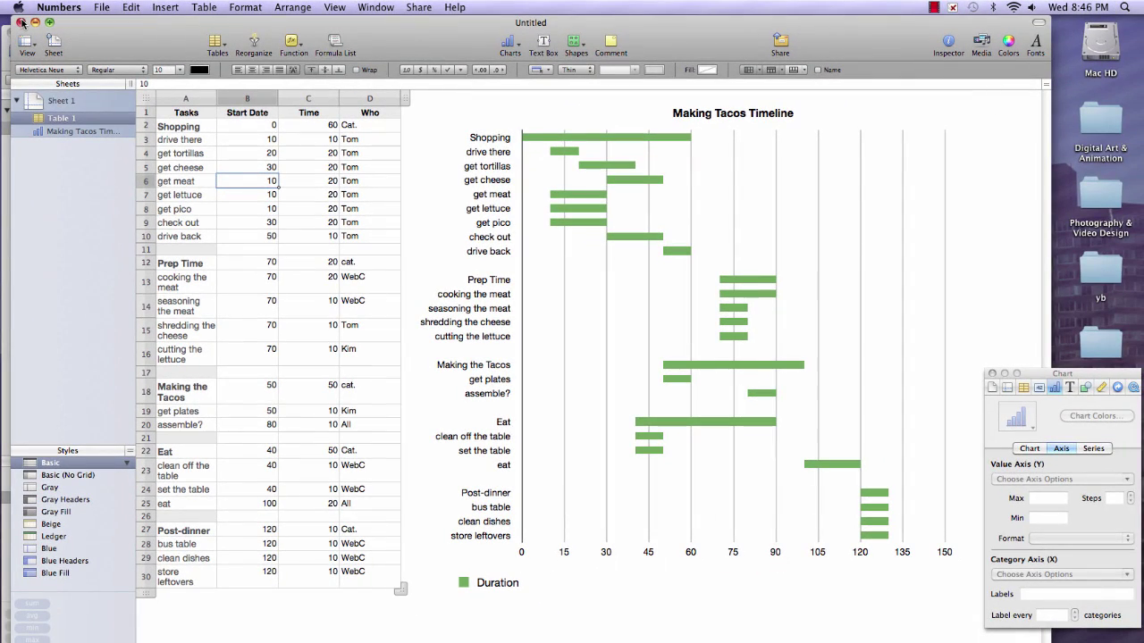
Close the chart draft without saving and create a new Blank spreadsheet from the Template Chooser
click(21, 22)
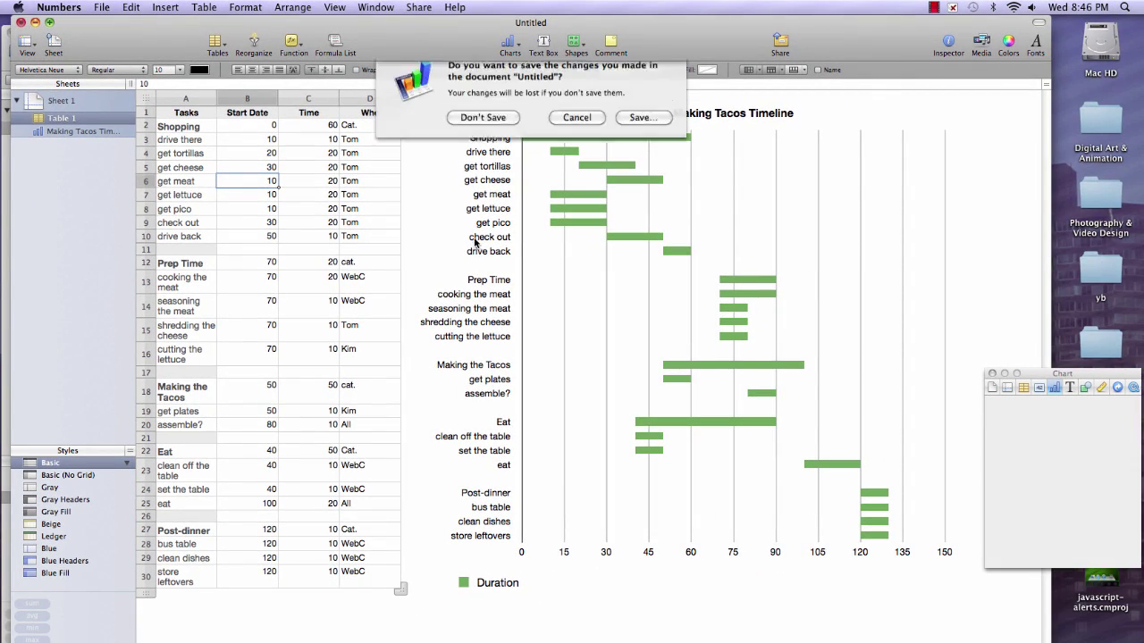
click(488, 130)
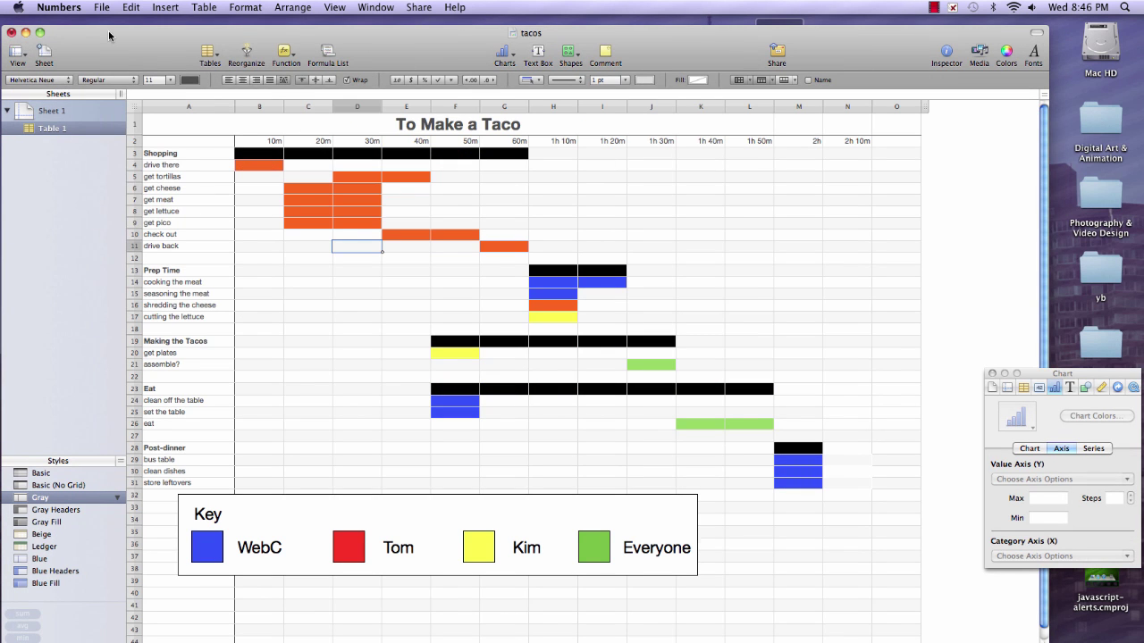
click(102, 7)
click(108, 36)
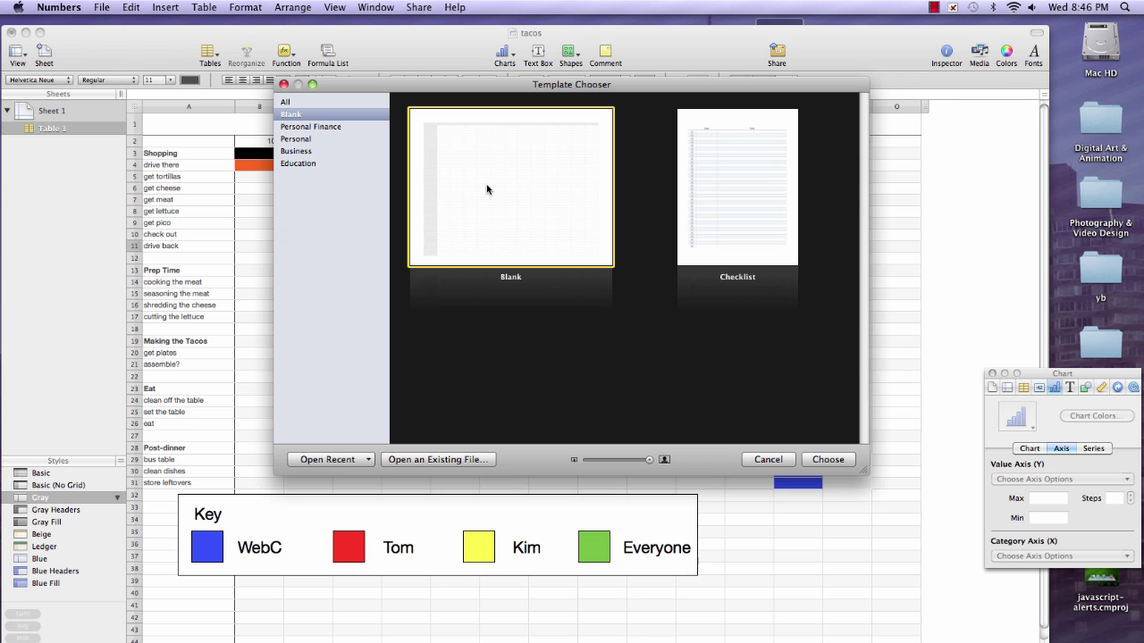
double_click(486, 190)
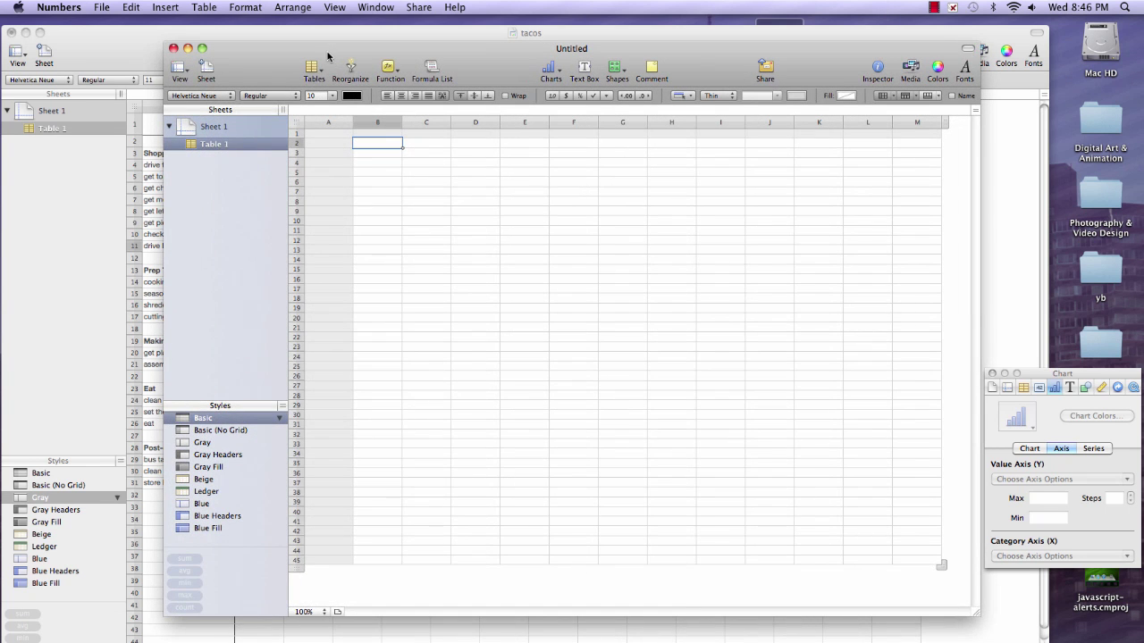
Shrink the new table to four columns and position its window beside the taco sheet
drag(328, 56, 476, 68)
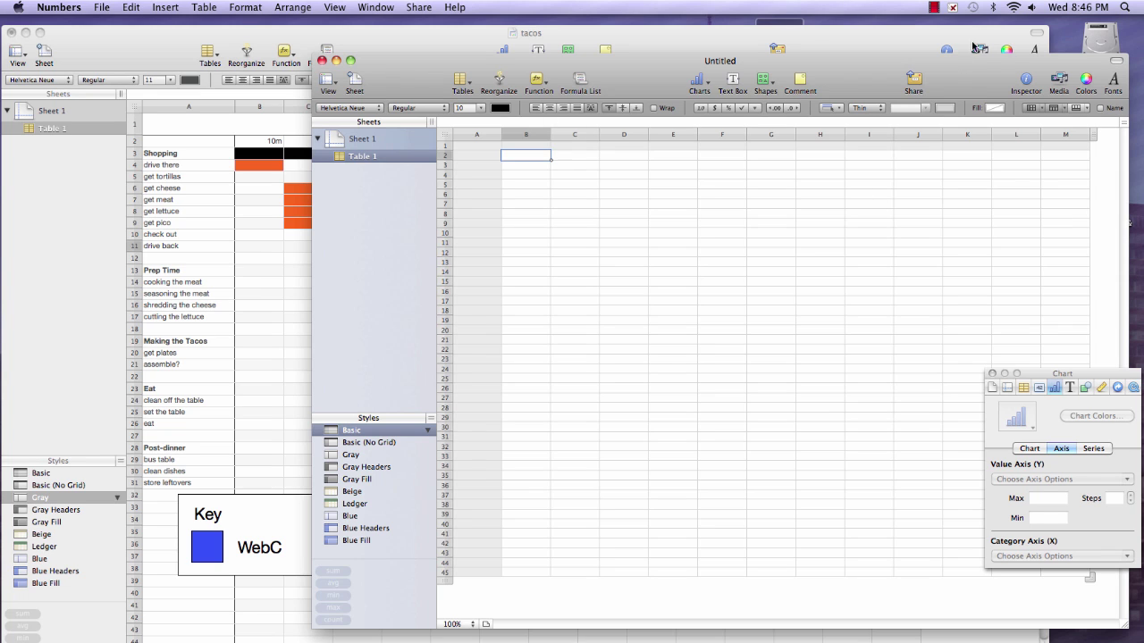
drag(959, 57, 740, 57)
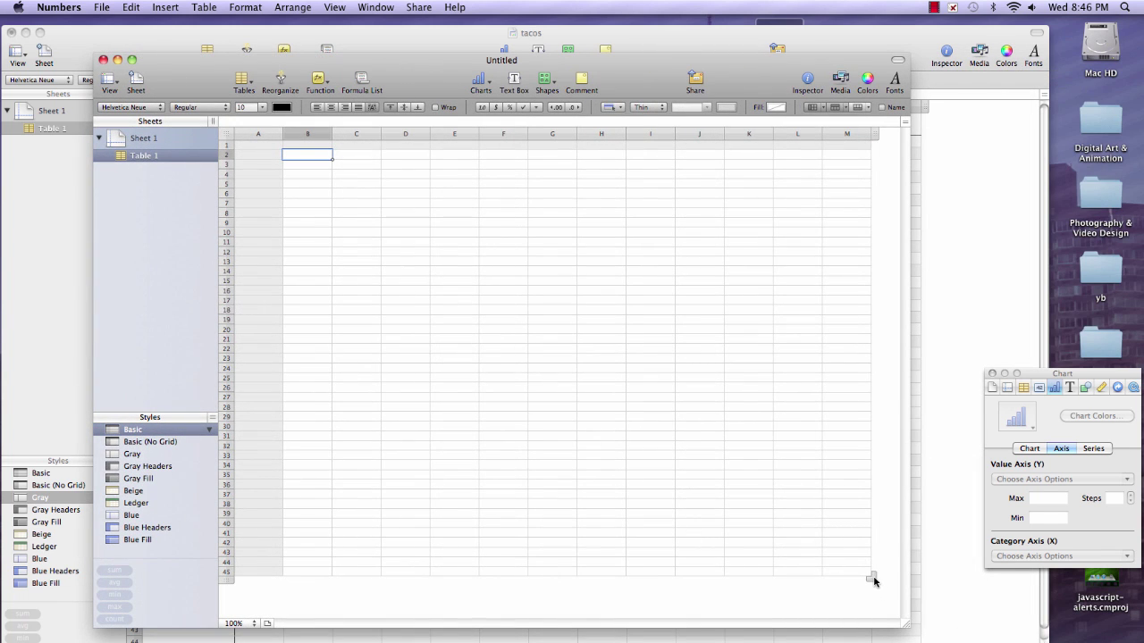
drag(874, 581, 448, 558)
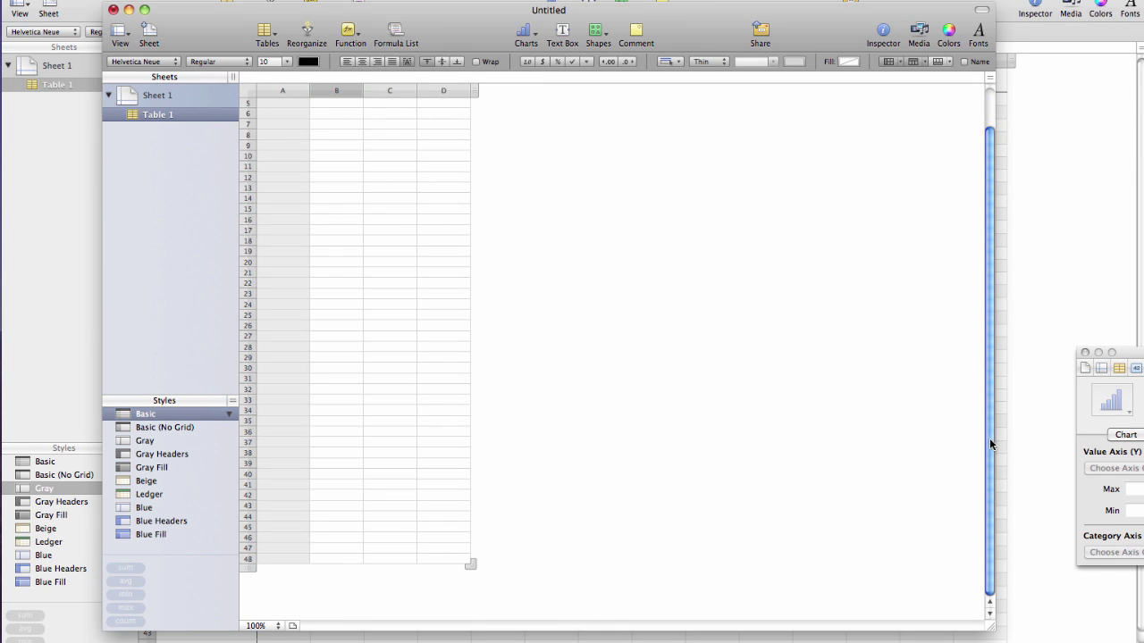
scroll(989, 442, up, 2)
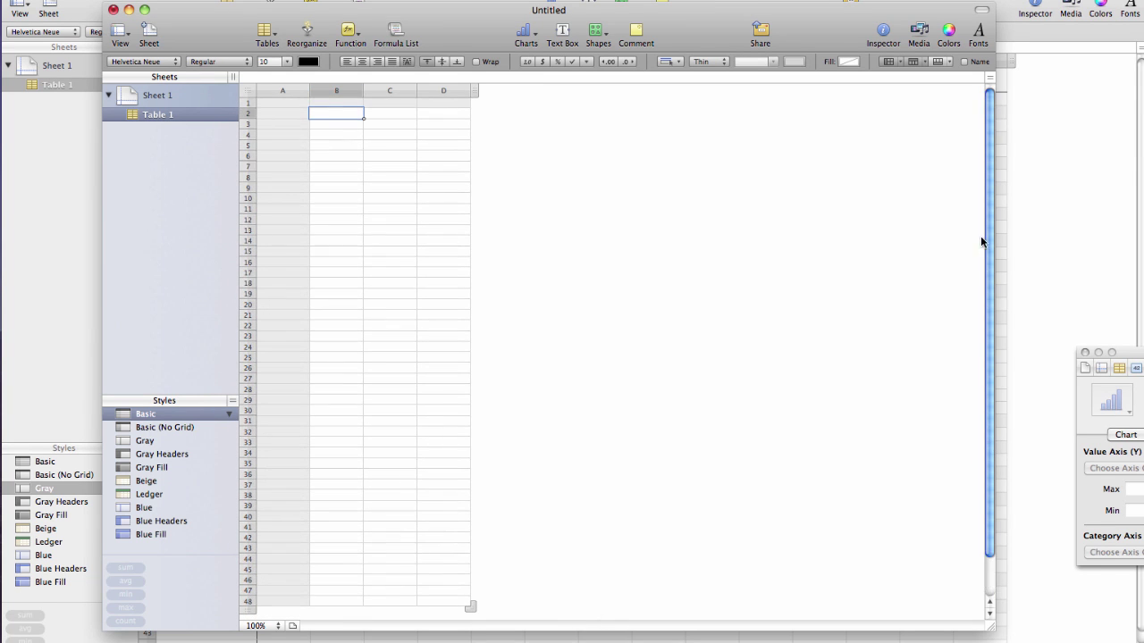
drag(466, 35, 863, 42)
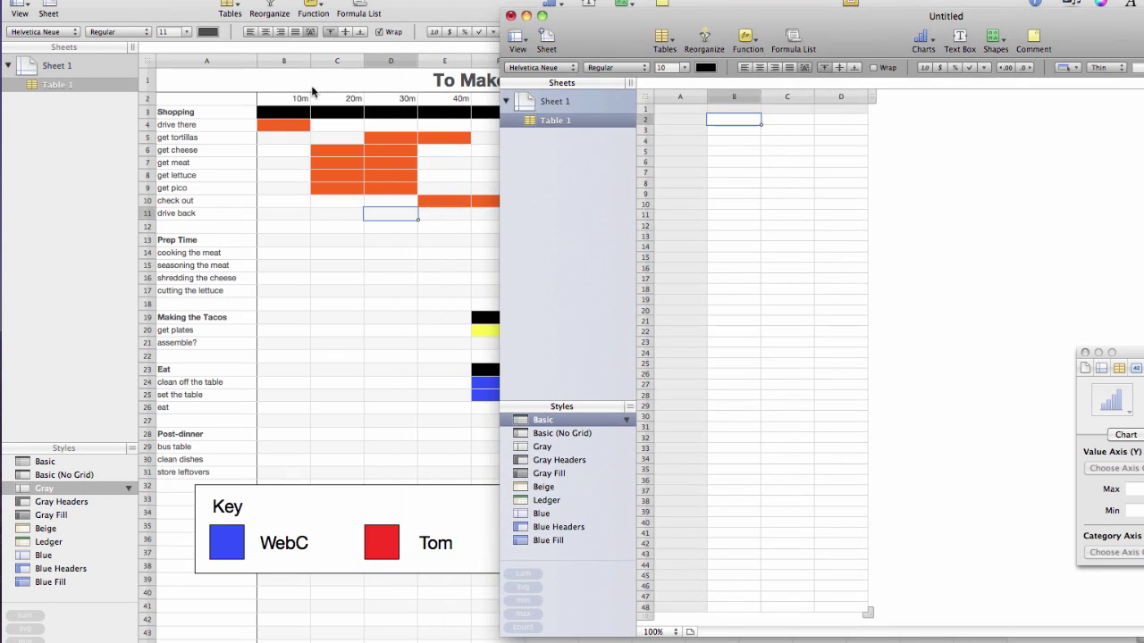
drag(655, 59, 740, 62)
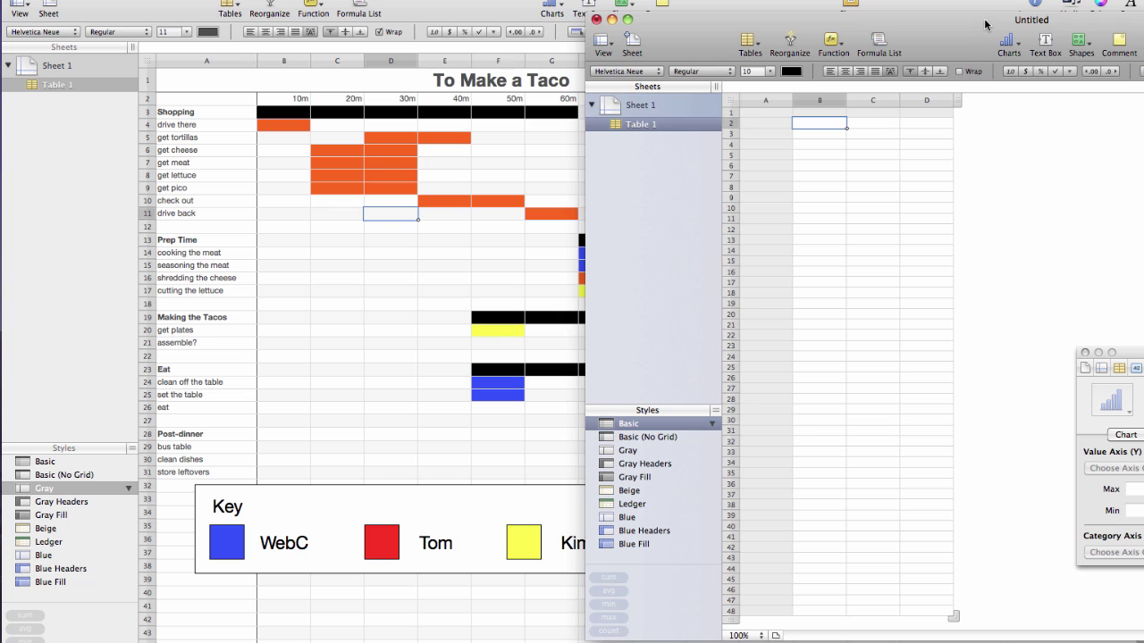
drag(989, 25, 848, 11)
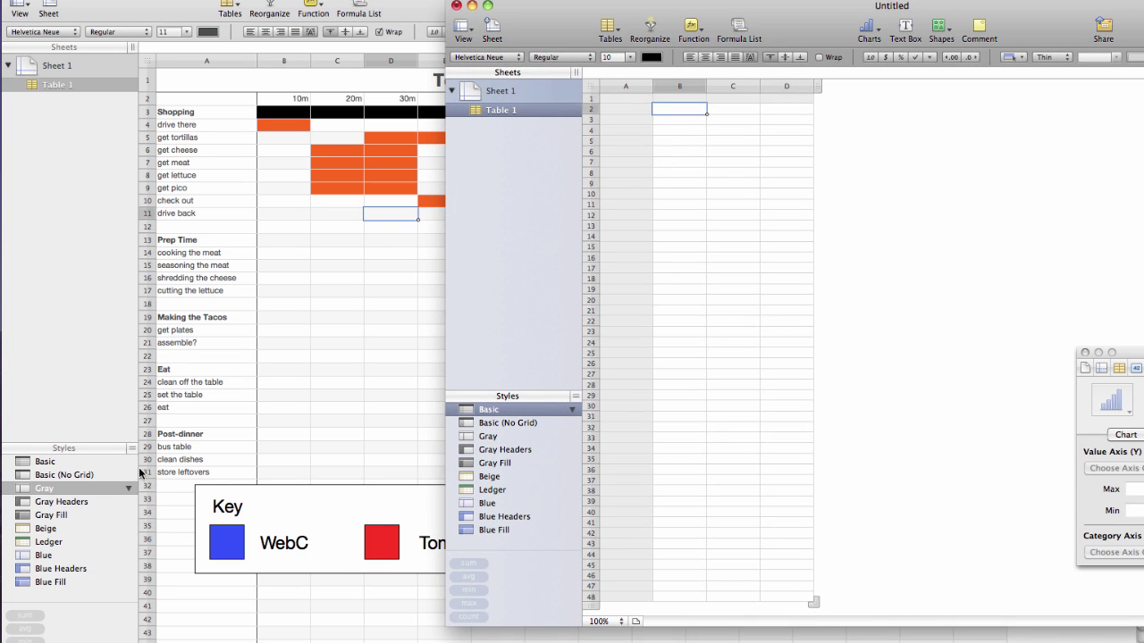
Shrink the new blank table down to 30 rows
click(196, 471)
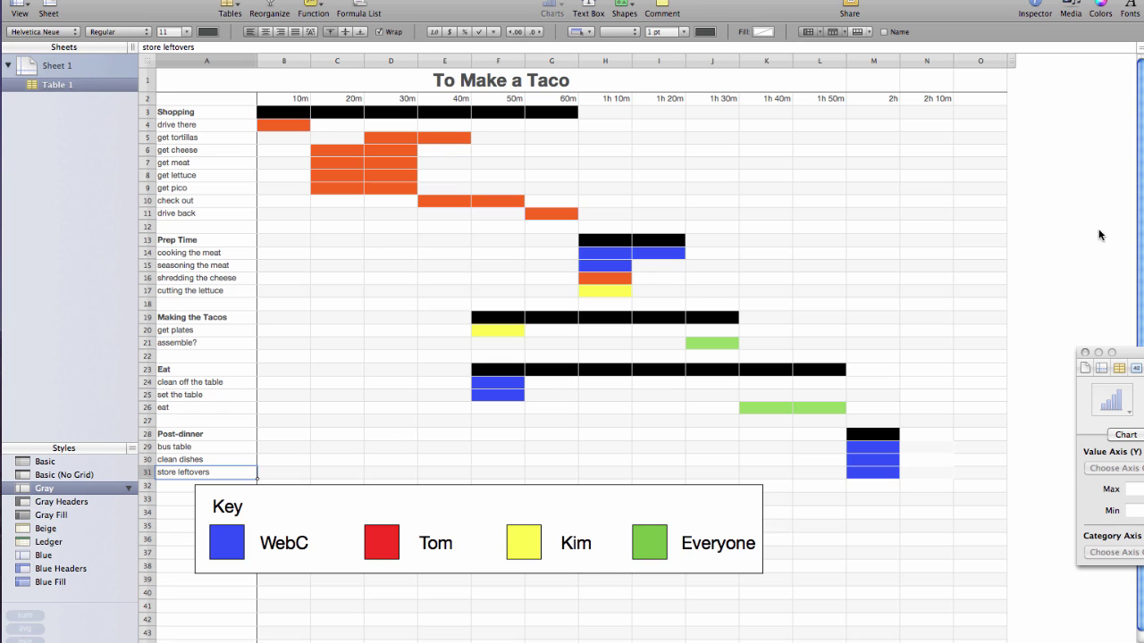
click(1075, 369)
click(813, 613)
click(811, 602)
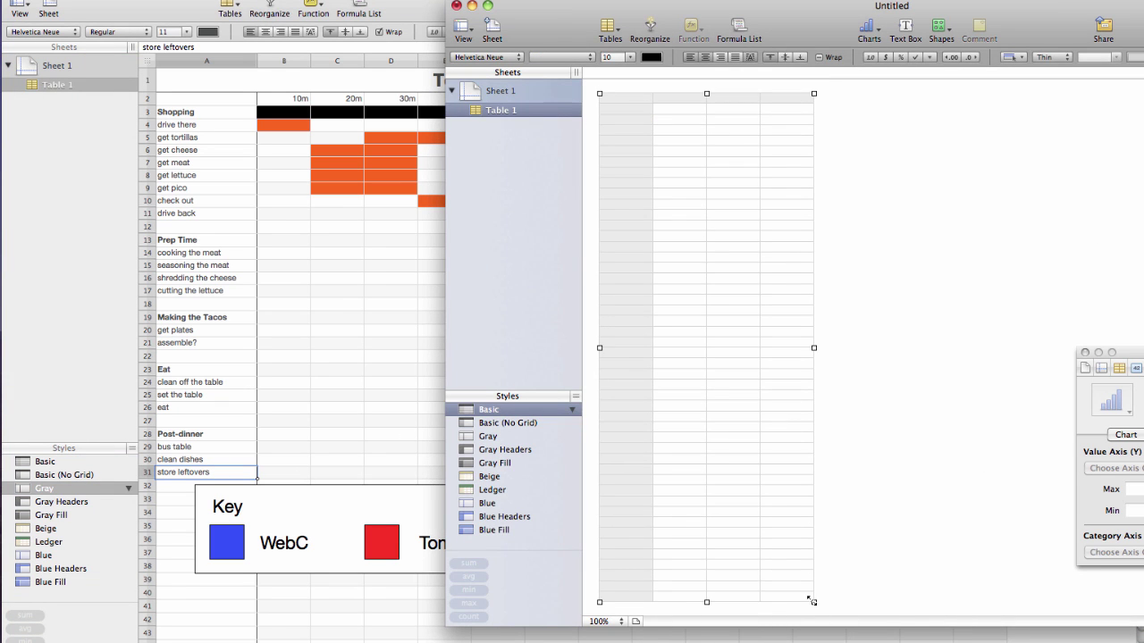
click(815, 607)
click(789, 565)
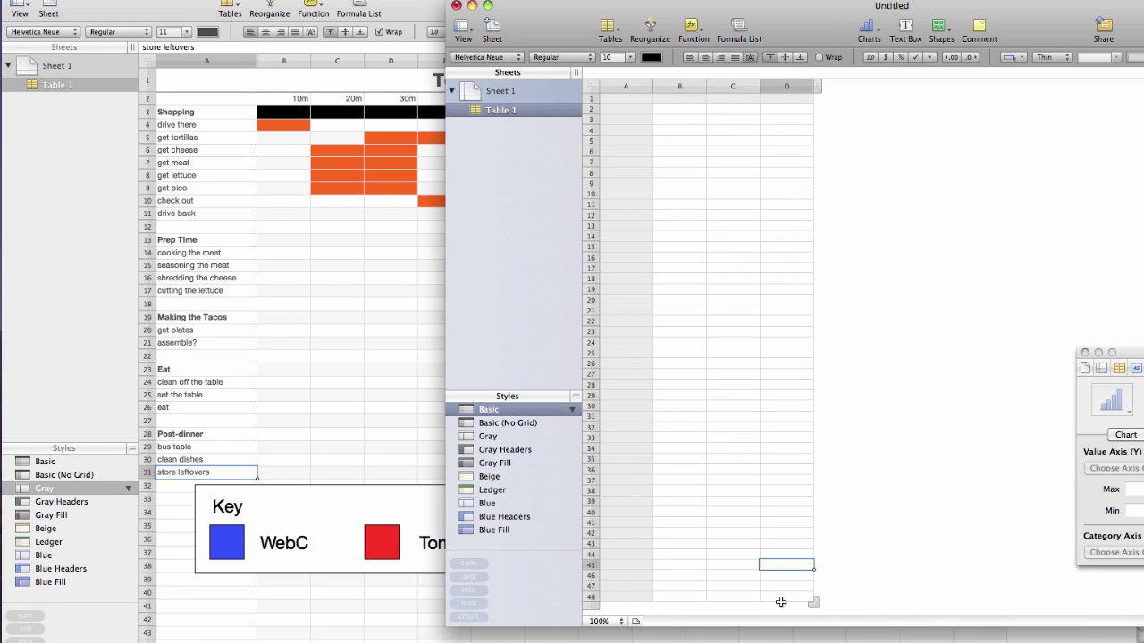
drag(815, 609, 797, 408)
Zoom the new window, close the Chart inspector and move the window to reveal the taco sheet
drag(839, 3, 762, 8)
double_click(724, 15)
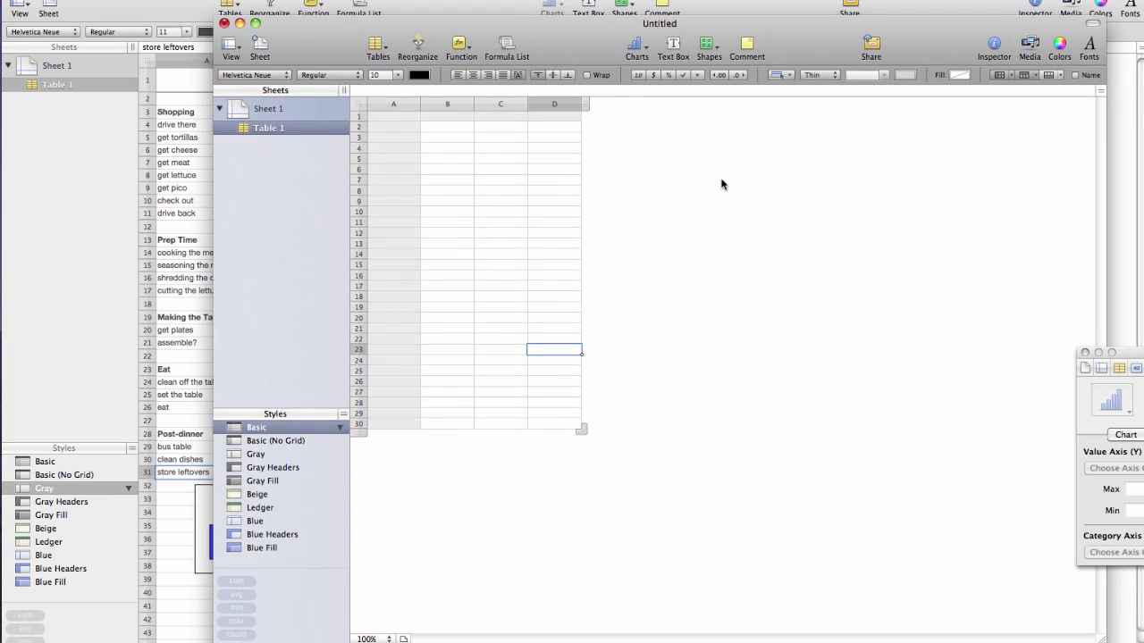
click(1085, 353)
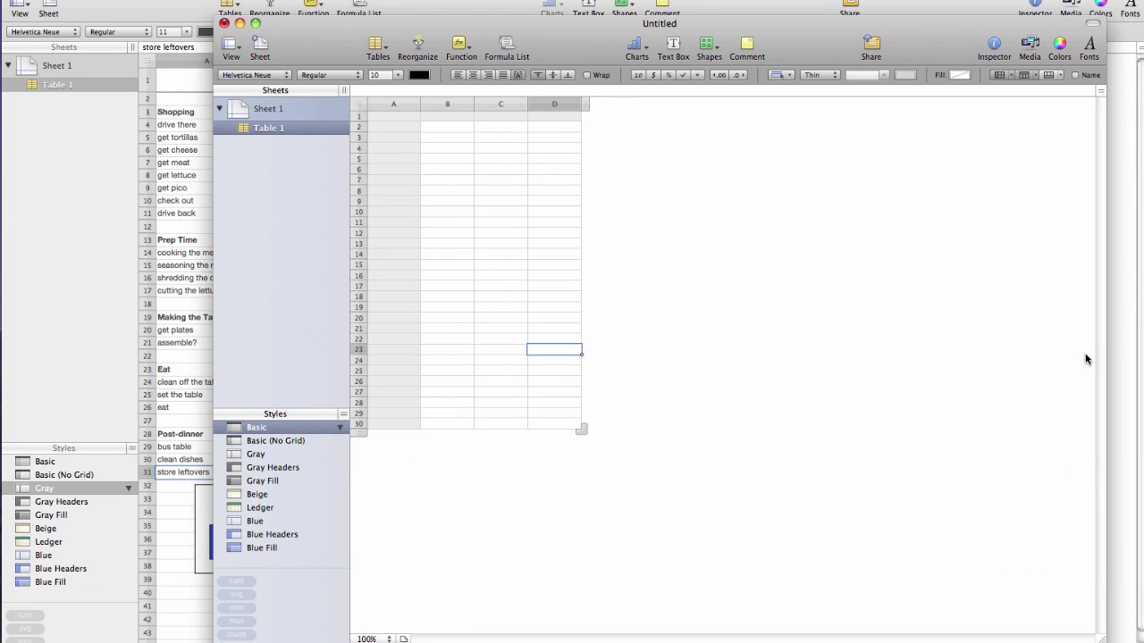
click(570, 286)
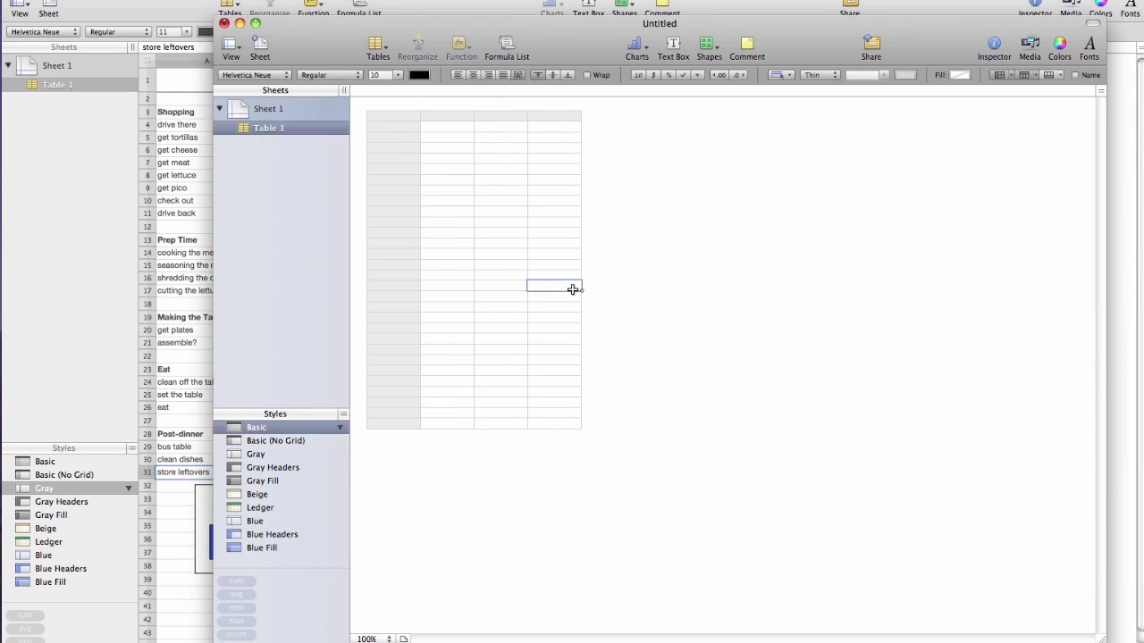
drag(479, 34, 718, 45)
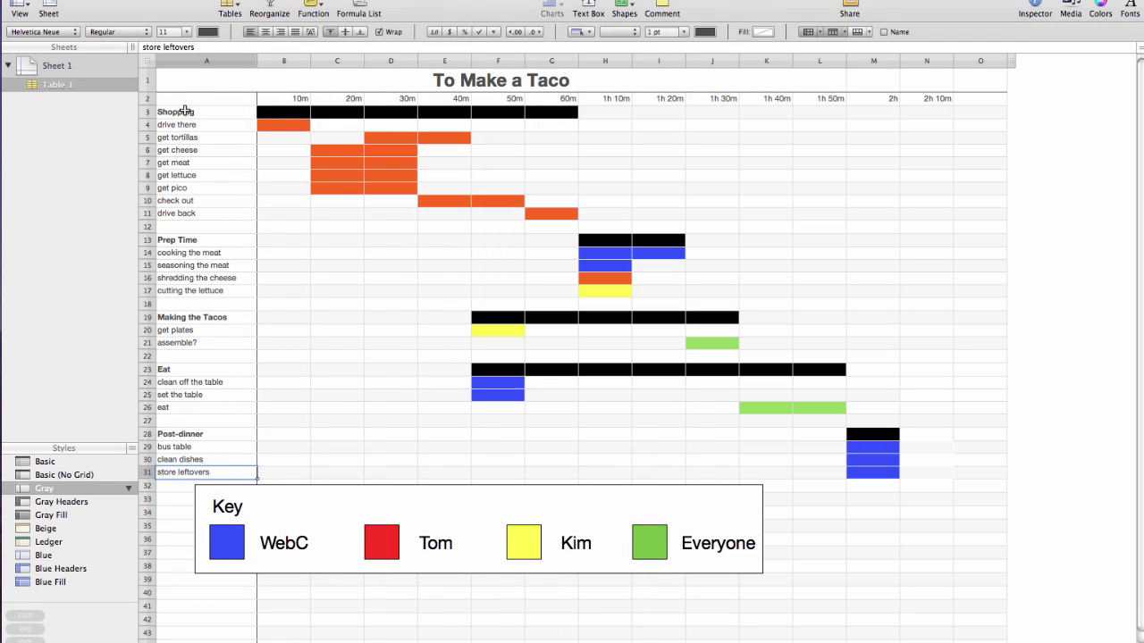
Copy the task names from Shopping to store leftovers into the new table starting at A2
click(184, 112)
click(205, 472)
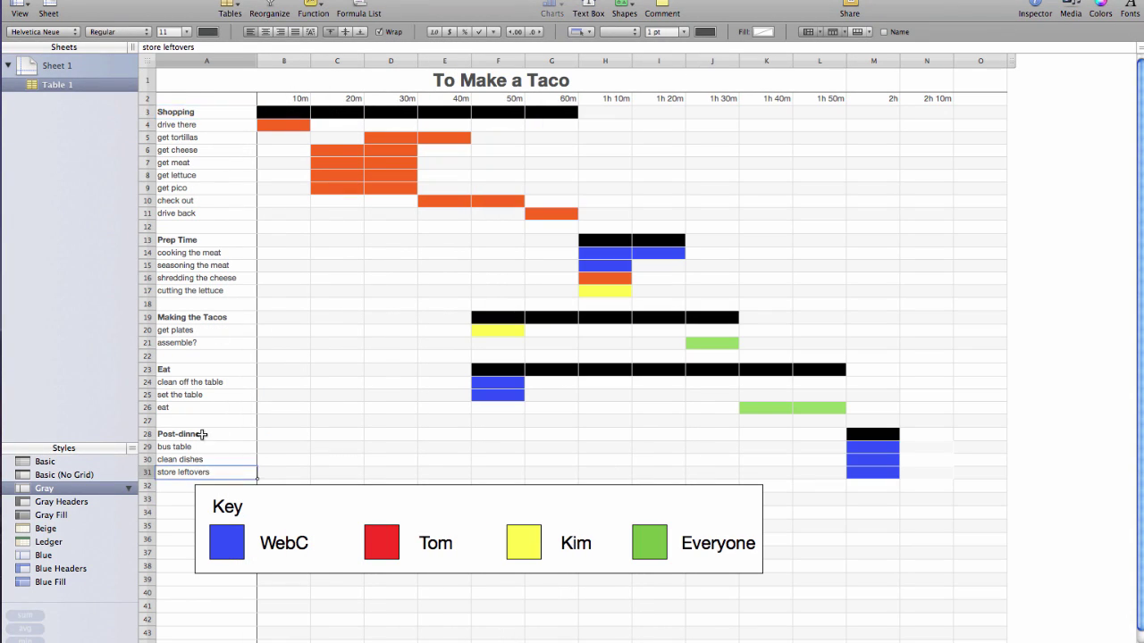
shift+click(209, 108)
key(super+c)
key(super+grave)
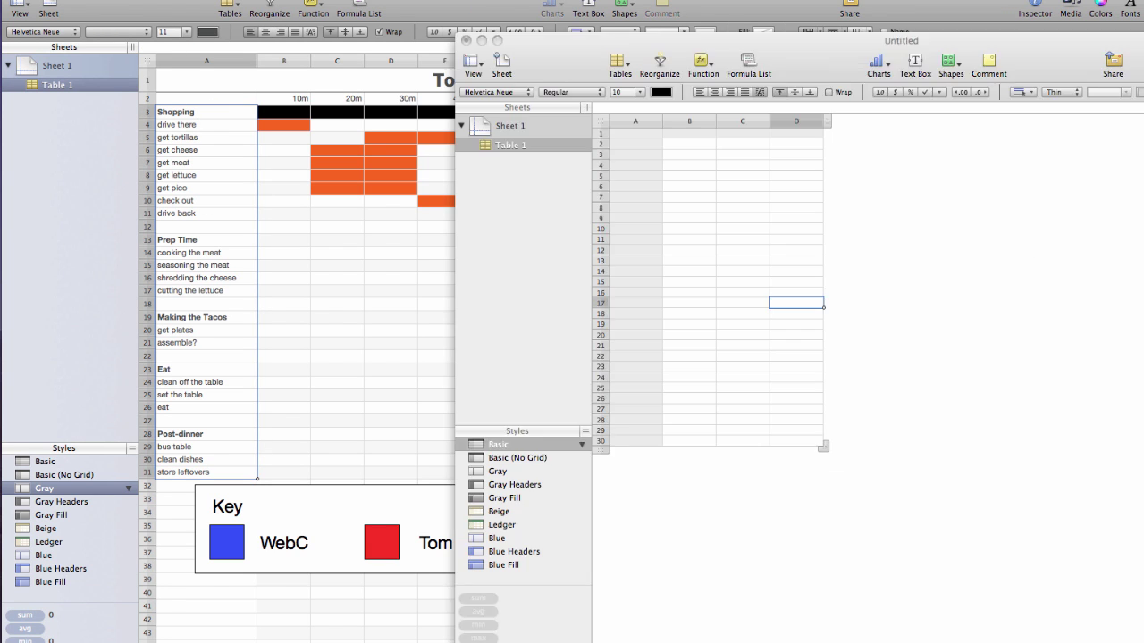
click(656, 147)
key(super+v)
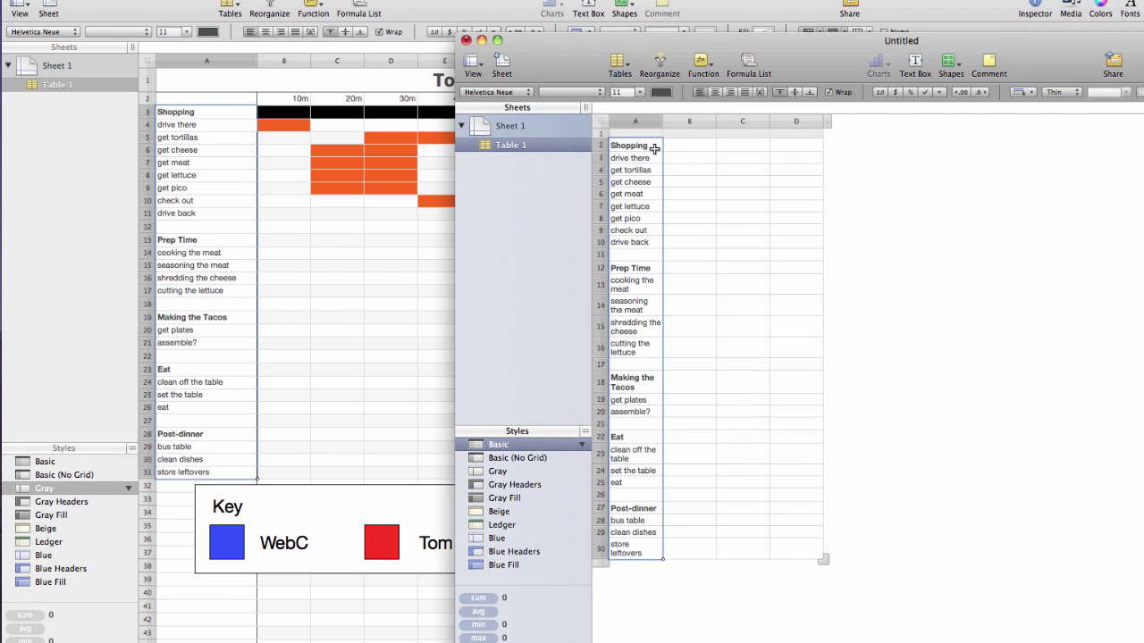
Type the headers Tasks, Start Time, Duration and Who across row 1
click(636, 549)
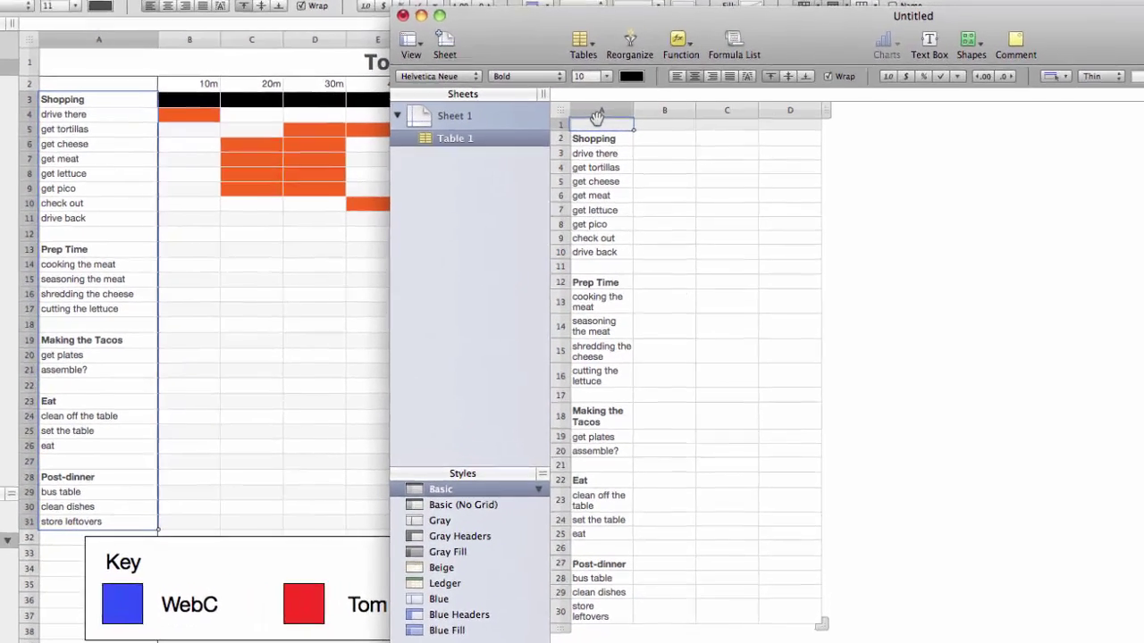
click(635, 133)
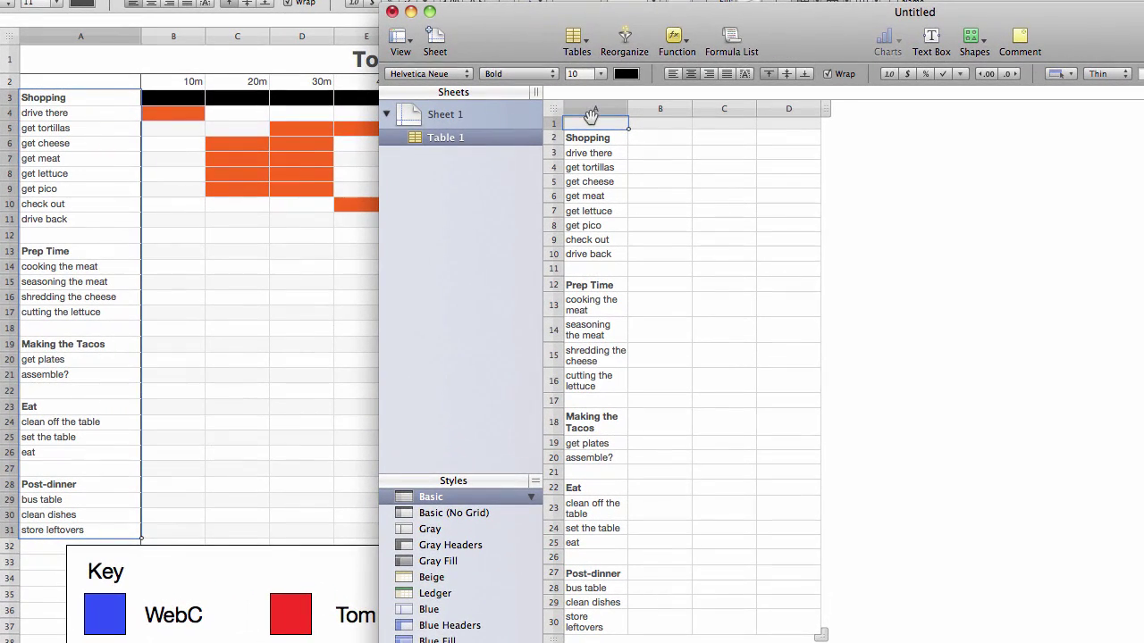
text(Tasks)
click(667, 126)
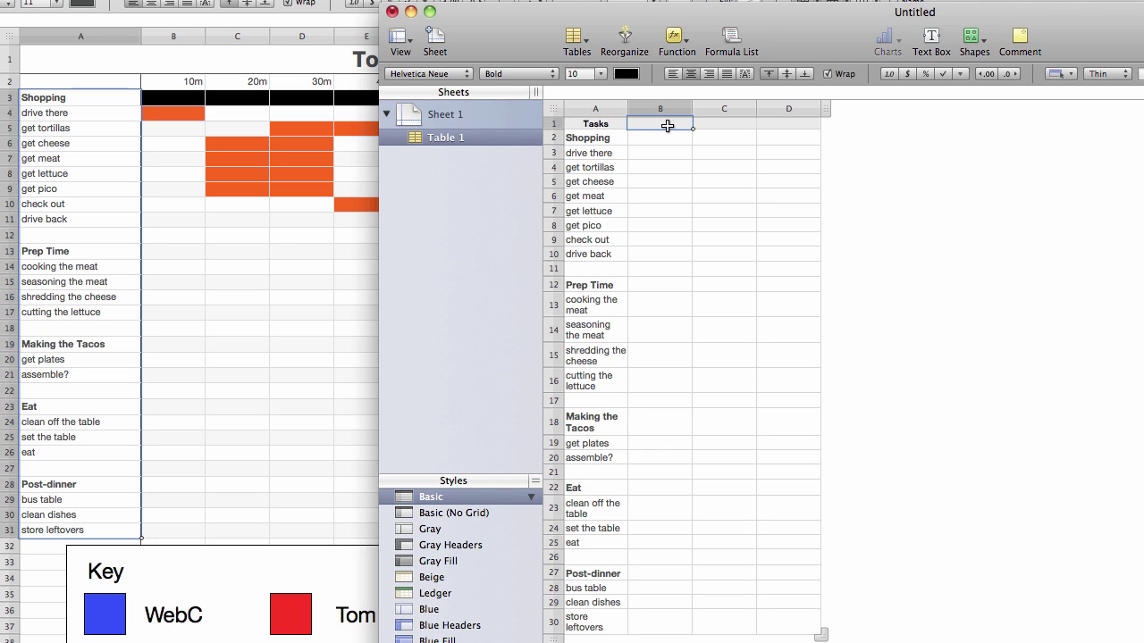
text(Start Time)
key(Tab)
text(Duration)
key(Tab)
text(Wh)
click(661, 138)
Set the Start Time to 0 for Shopping and drive there
drag(716, 13, 899, 13)
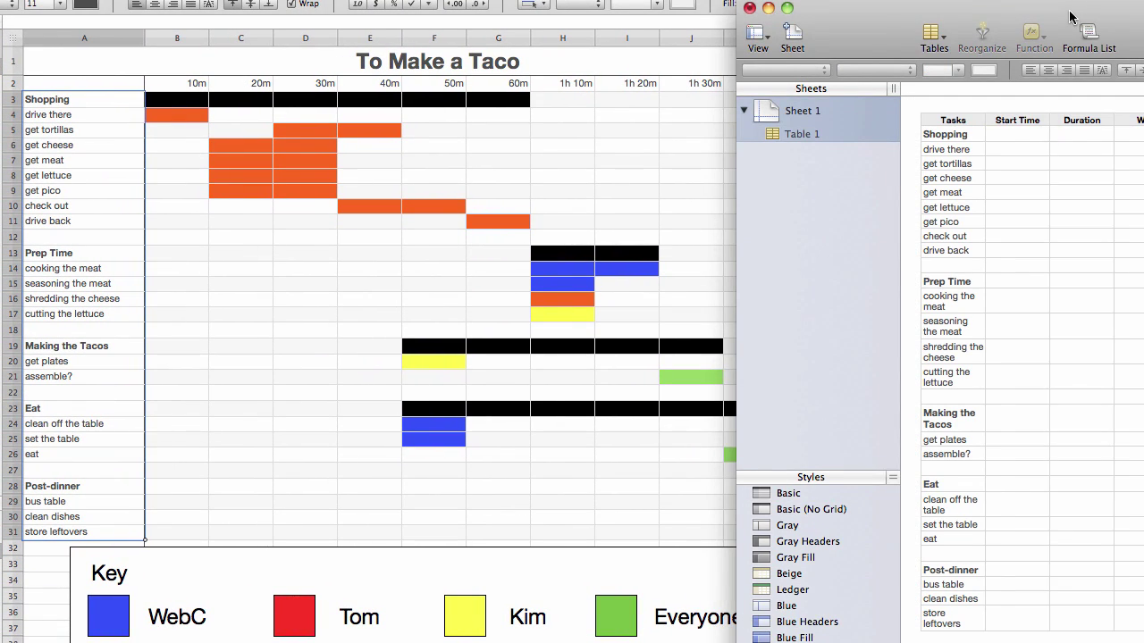
drag(1070, 16, 998, 1)
click(947, 121)
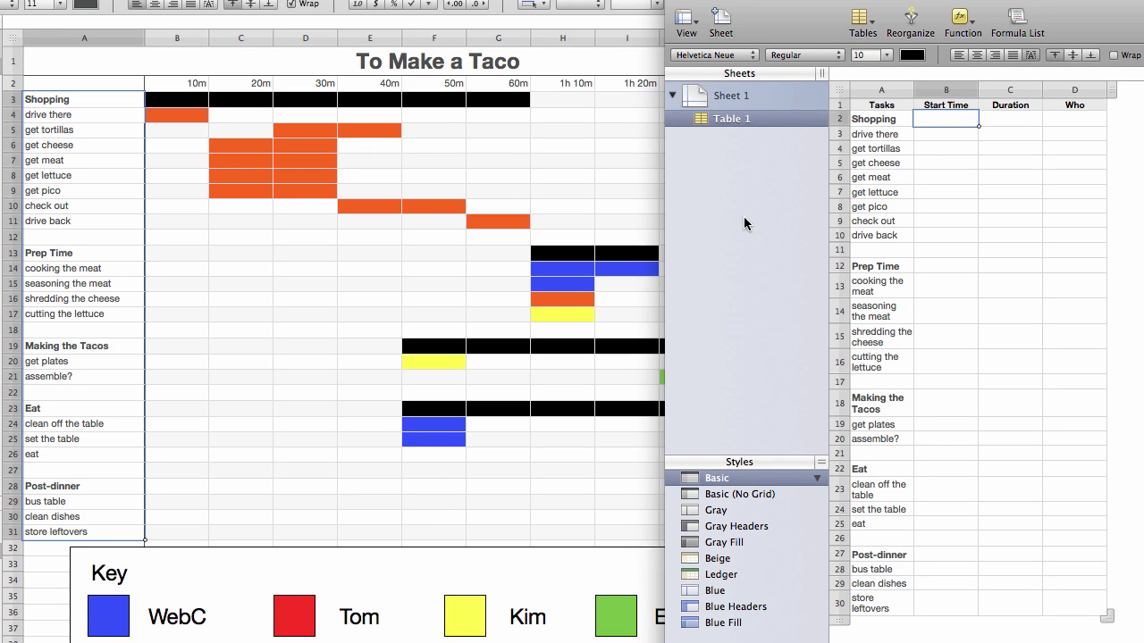
click(927, 118)
click(936, 139)
text(0)
key(Return)
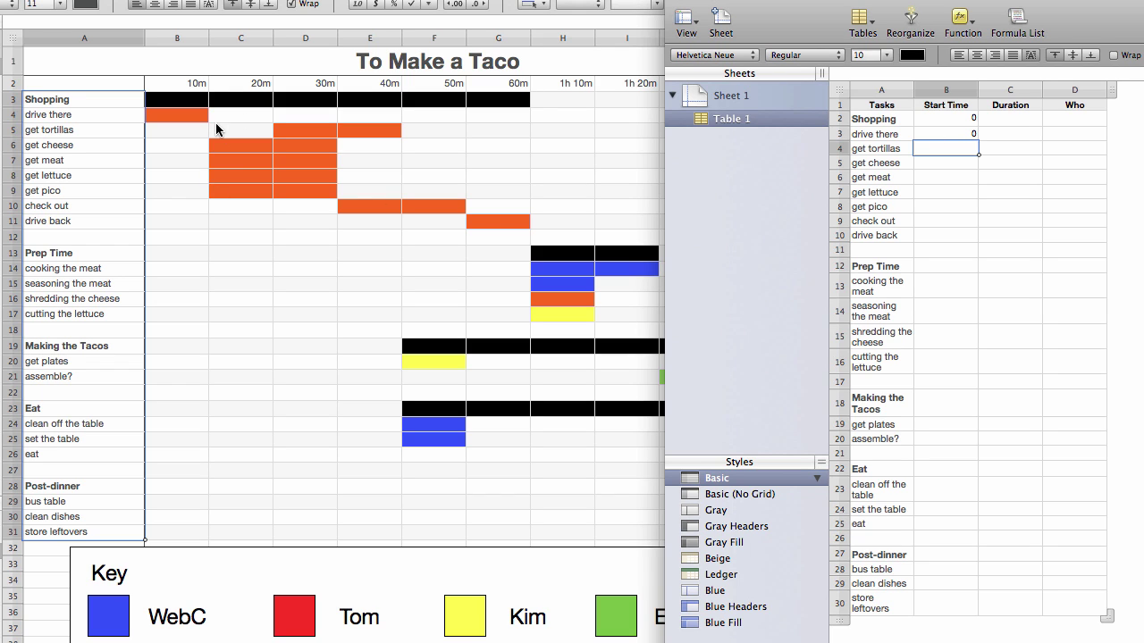
Enter a start time of 10 for each of the five shopping items through get pico
text(10)
key(Return)
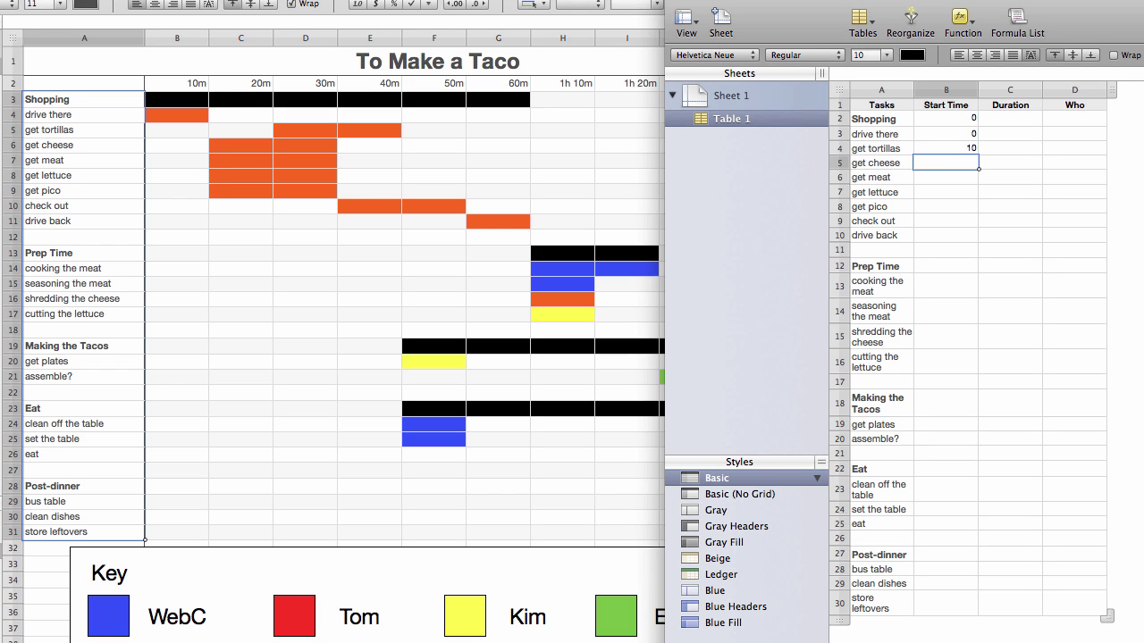
text(10)
key(Return)
text(10)
key(Return)
text(10)
key(Return)
text(10)
key(Return)
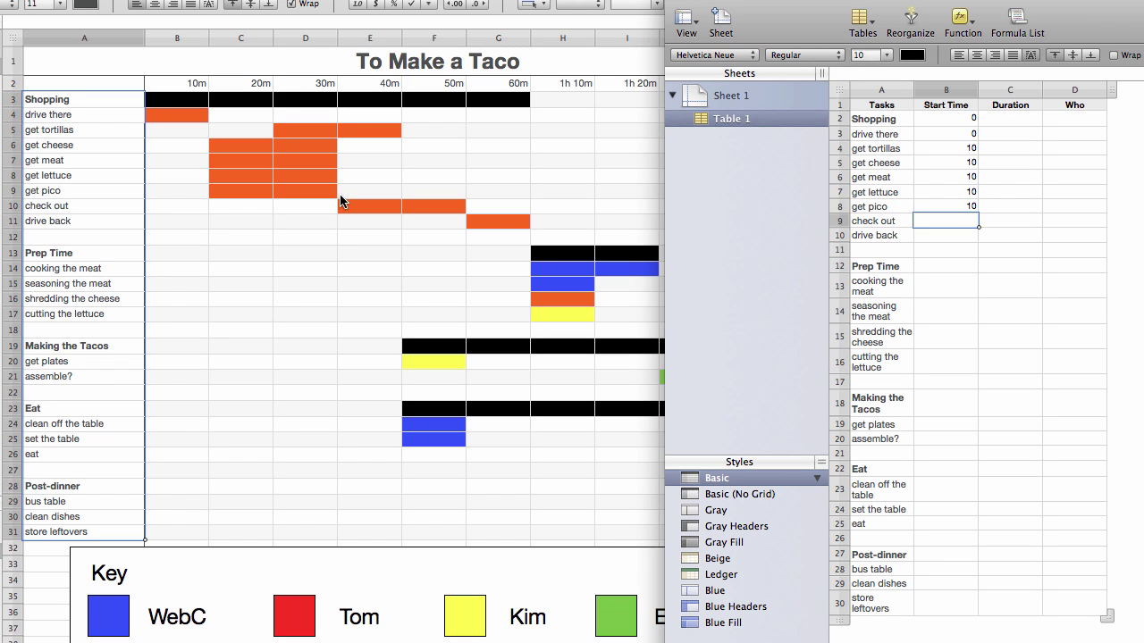
Enter start times of 30 for check out and 50 for drive back
text(30)
key(Return)
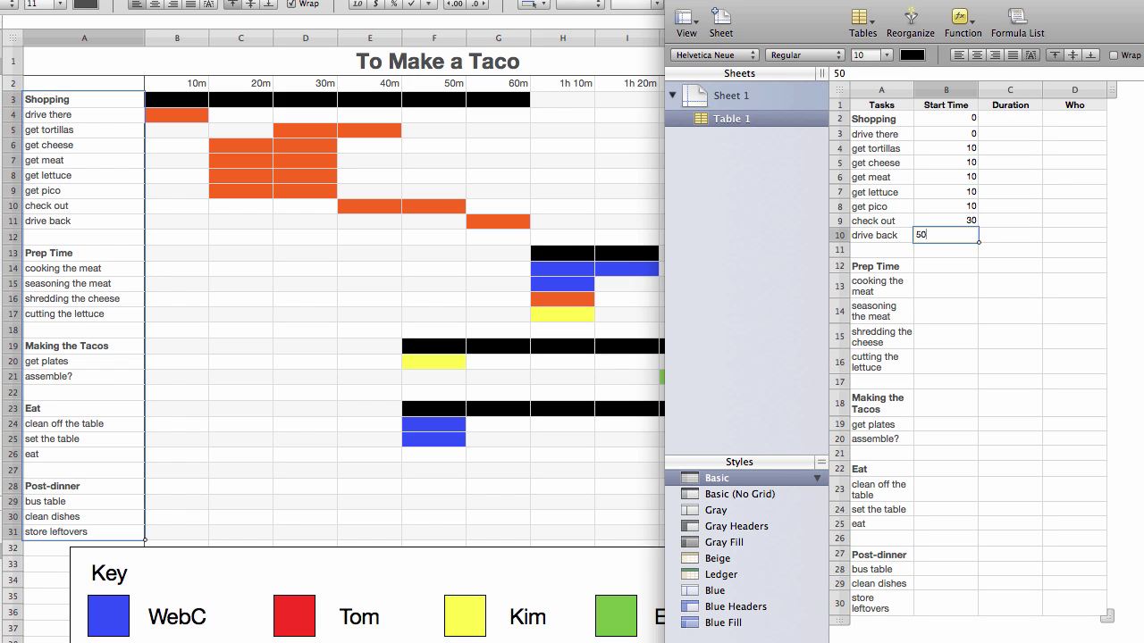
text(50)
key(Return)
click(945, 266)
key(Right)
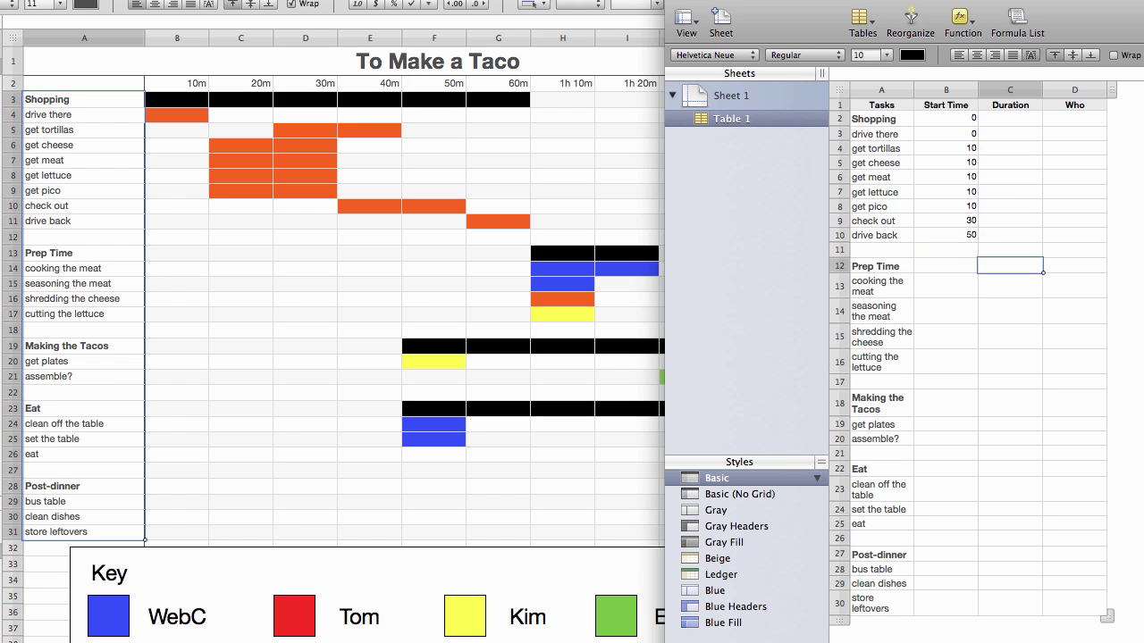
key(Up)
key(Up)
key(Up)
key(Up)
key(Up)
key(Up)
key(Up)
key(Up)
key(Up)
key(Up)
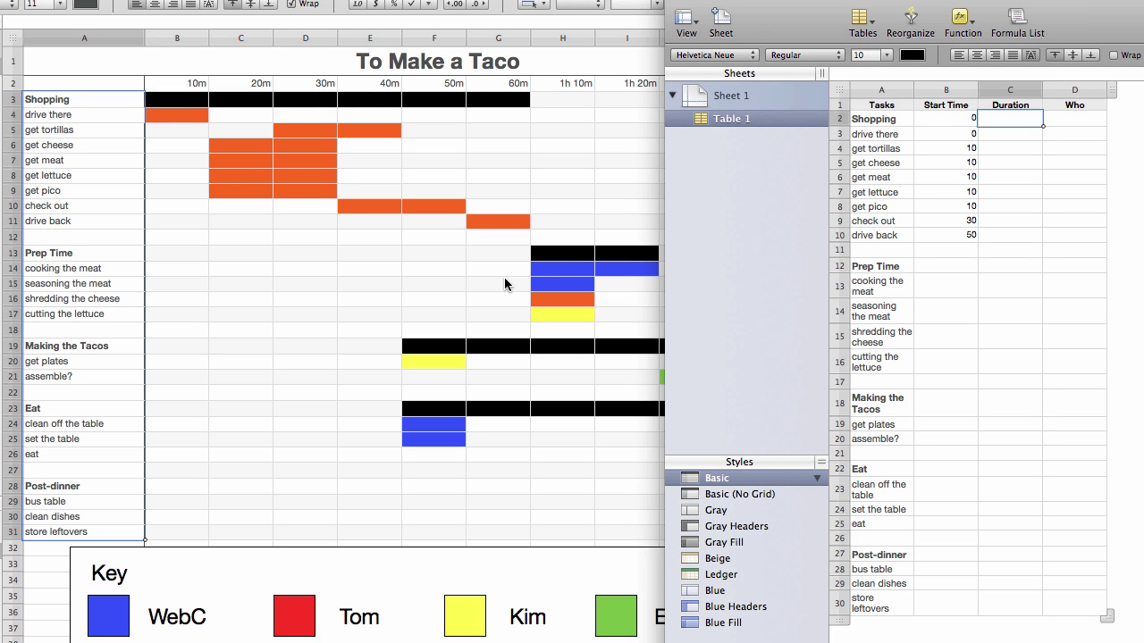
Enter Shopping durations: 60 for Shopping, 10 for drive there, 20 for the items and check out, 10 for drive back
text(60)
key(Return)
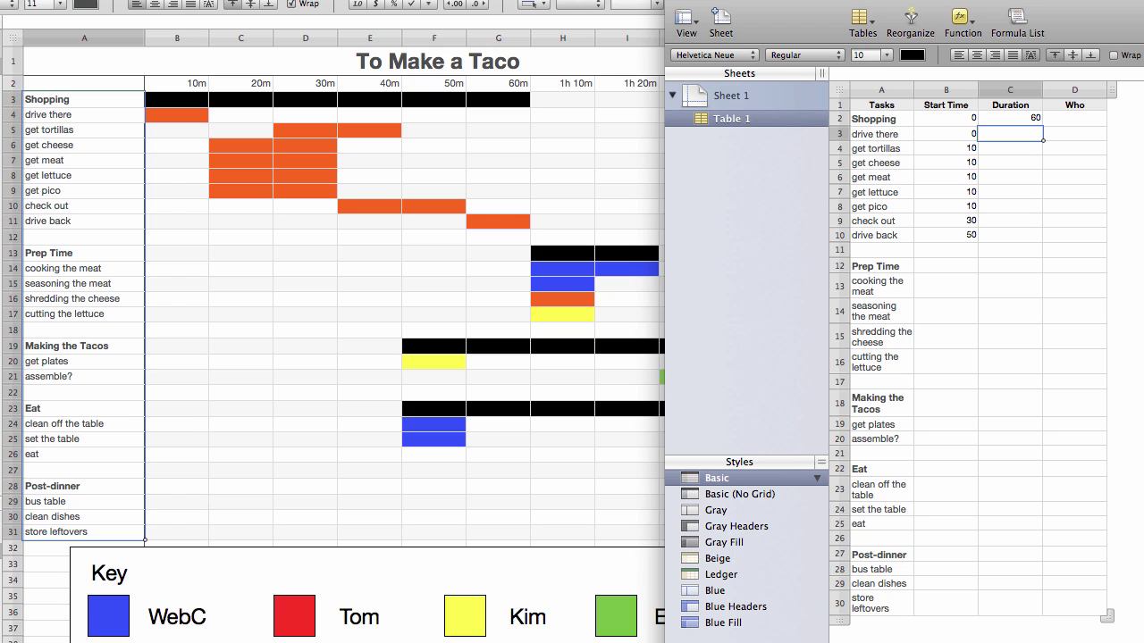
text(10)
key(Return)
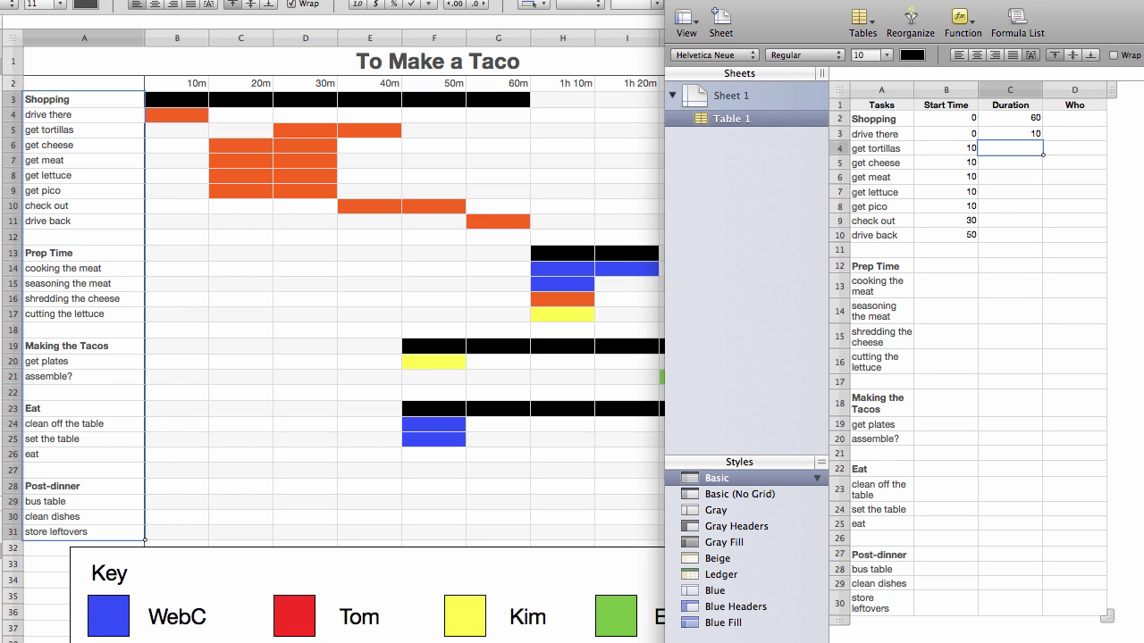
text(20)
key(Return)
text(20)
key(Return)
text(20)
key(Return)
text(20)
key(Return)
text(20)
key(Return)
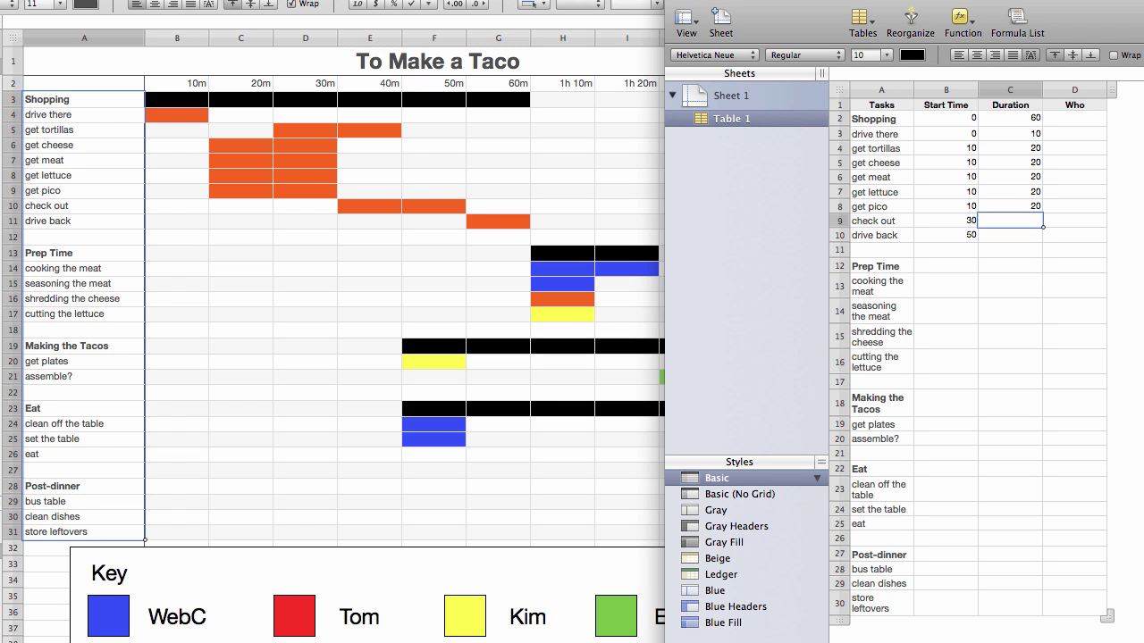
text(20)
key(Return)
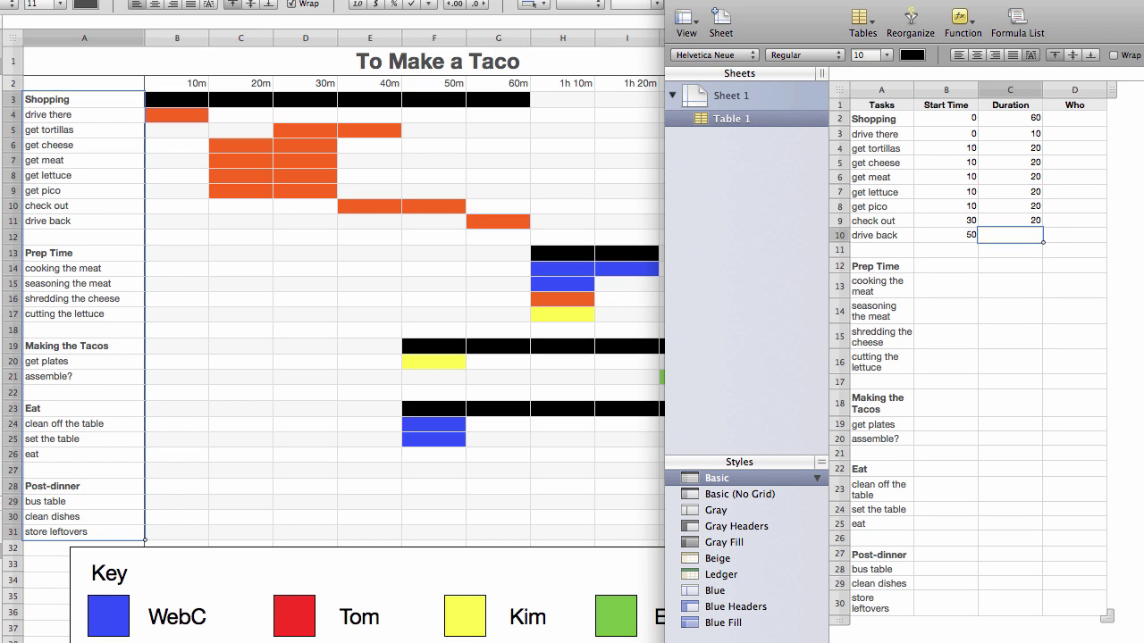
text(10)
key(Return)
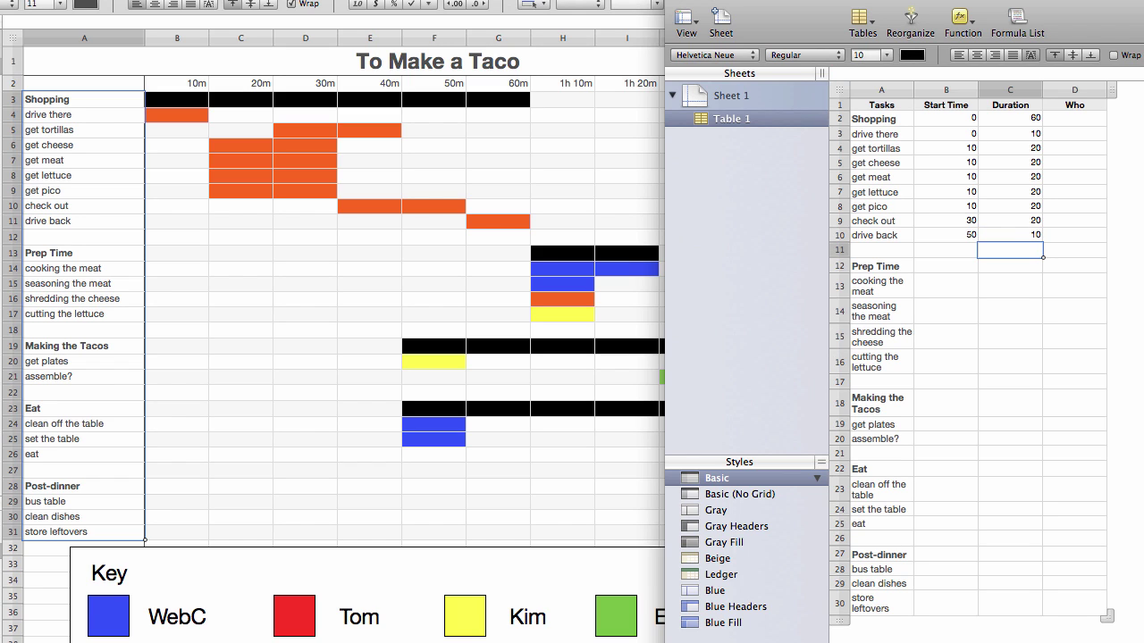
Give Prep Time and cooking the meat a start of 60 and duration of 20
click(945, 265)
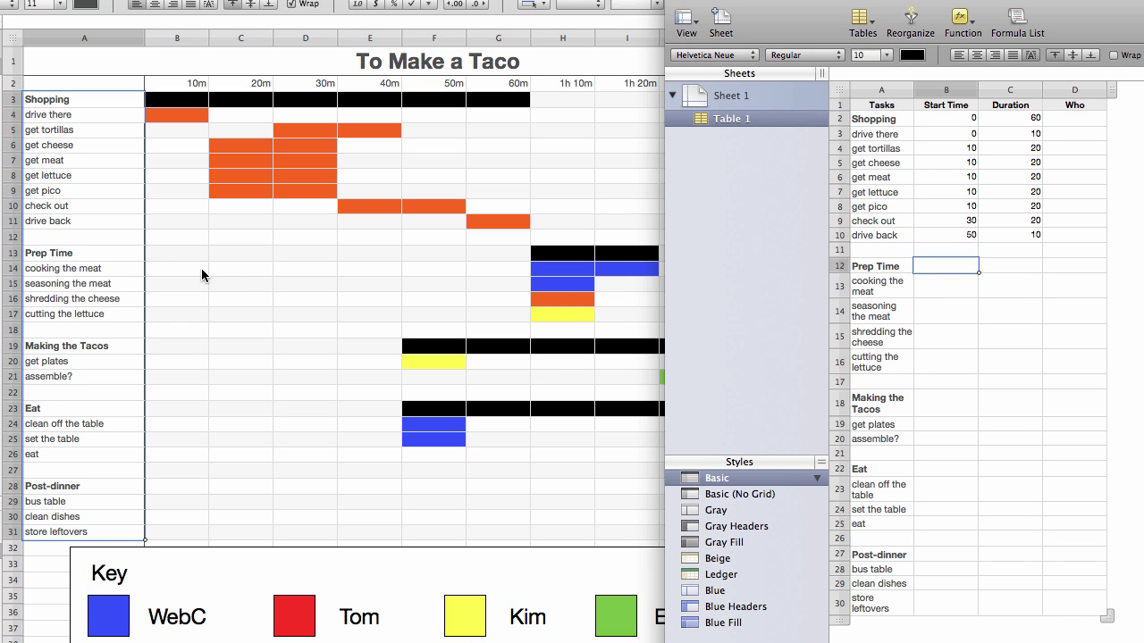
drag(744, 8, 782, 10)
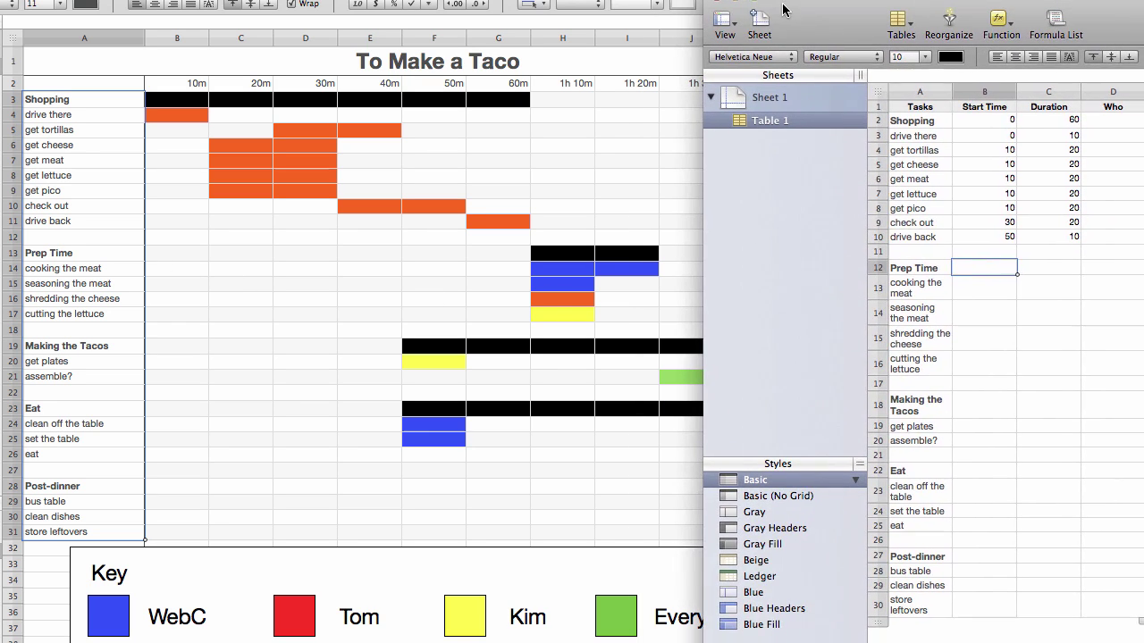
click(983, 269)
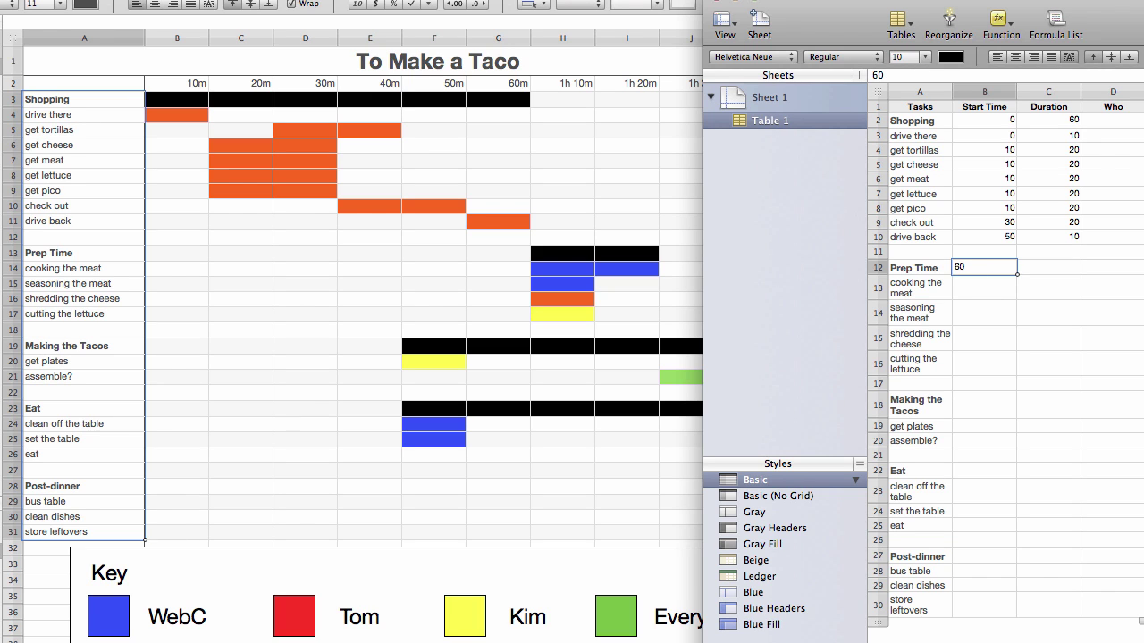
key(Tab)
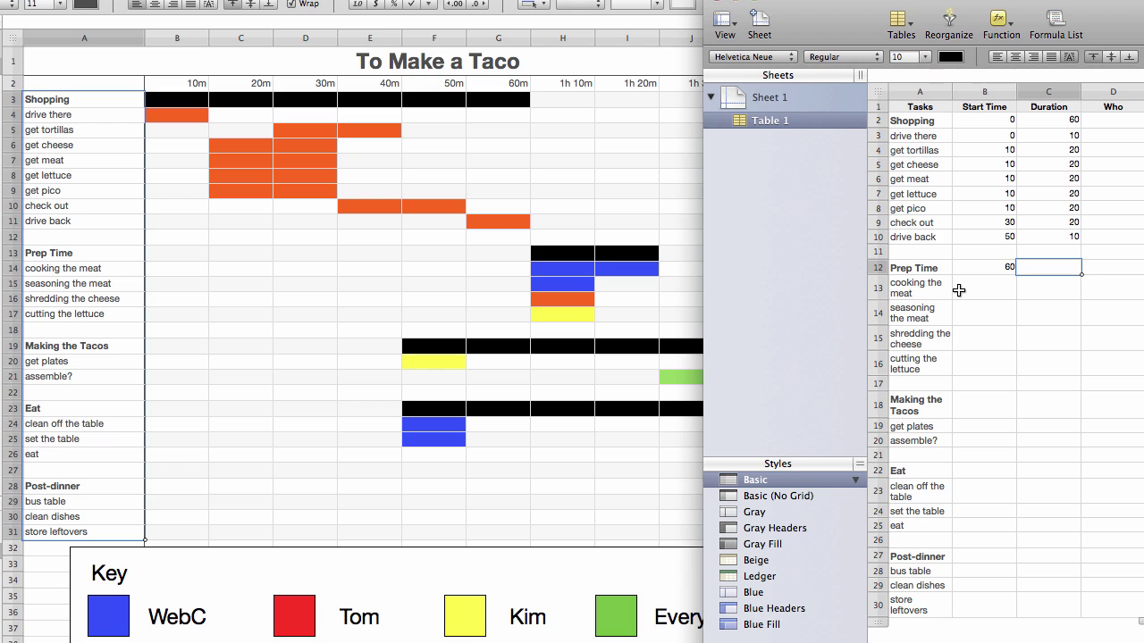
text(20)
key(Return)
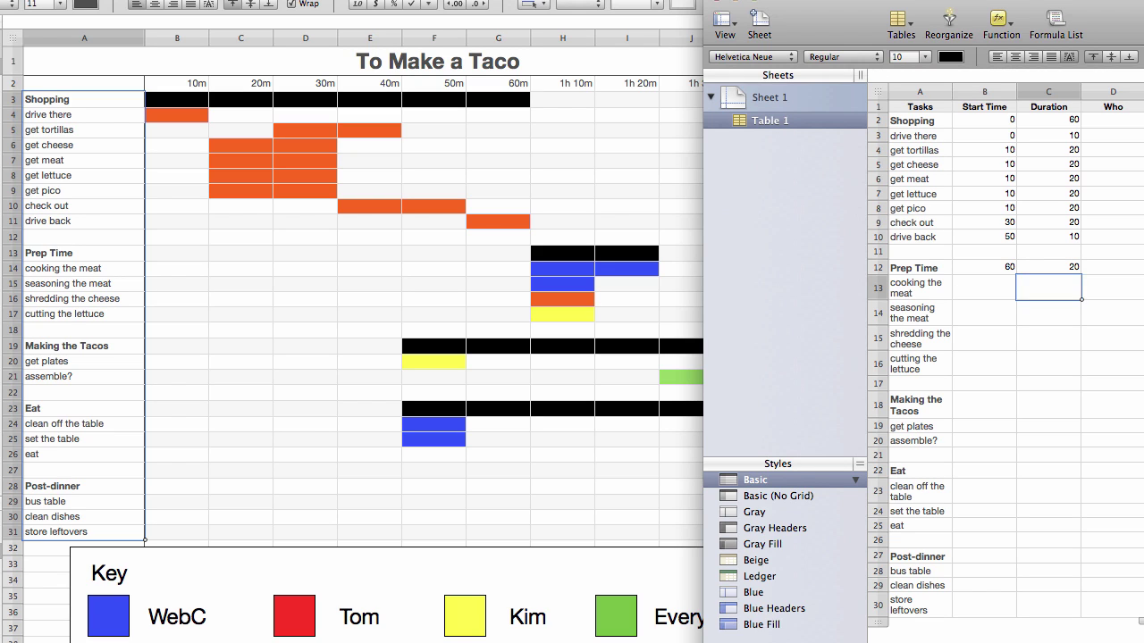
key(Left)
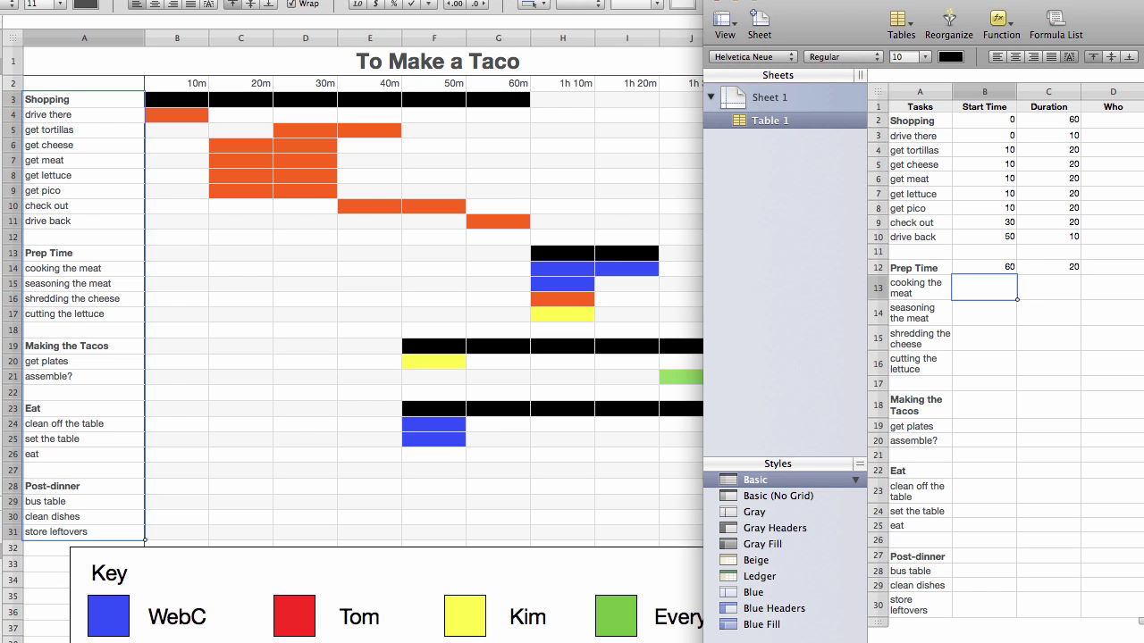
text(60)
key(Tab)
text(20)
key(Return)
Set seasoning the meat, shredding the cheese and cutting the lettuce to start at 60 for 10
key(Left)
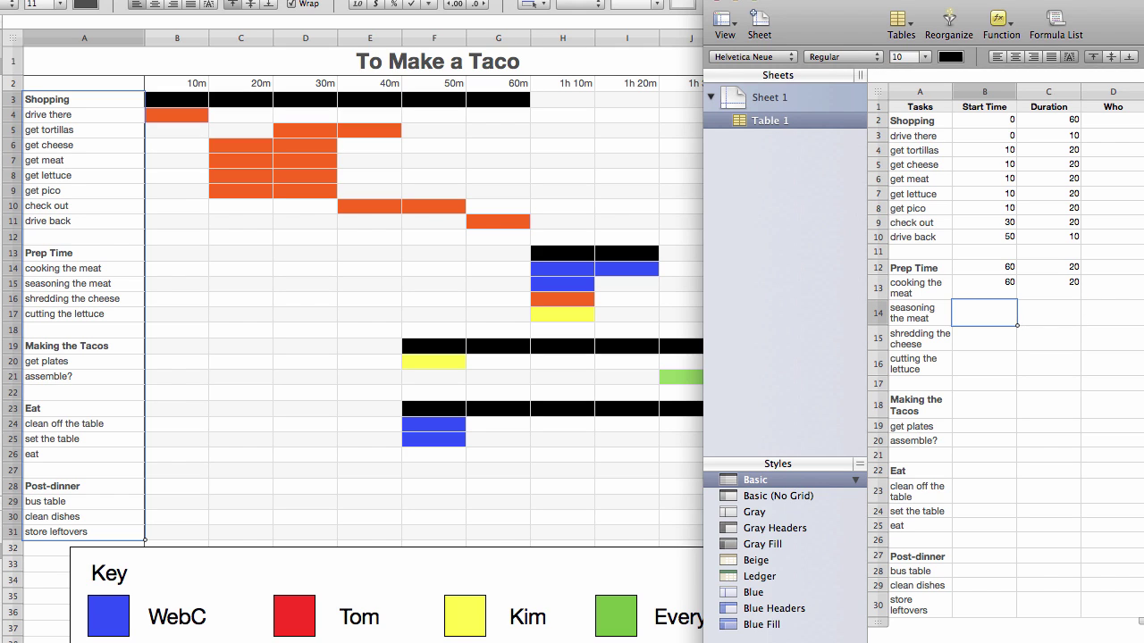
text(60)
key(Return)
text(60)
key(Return)
text(60)
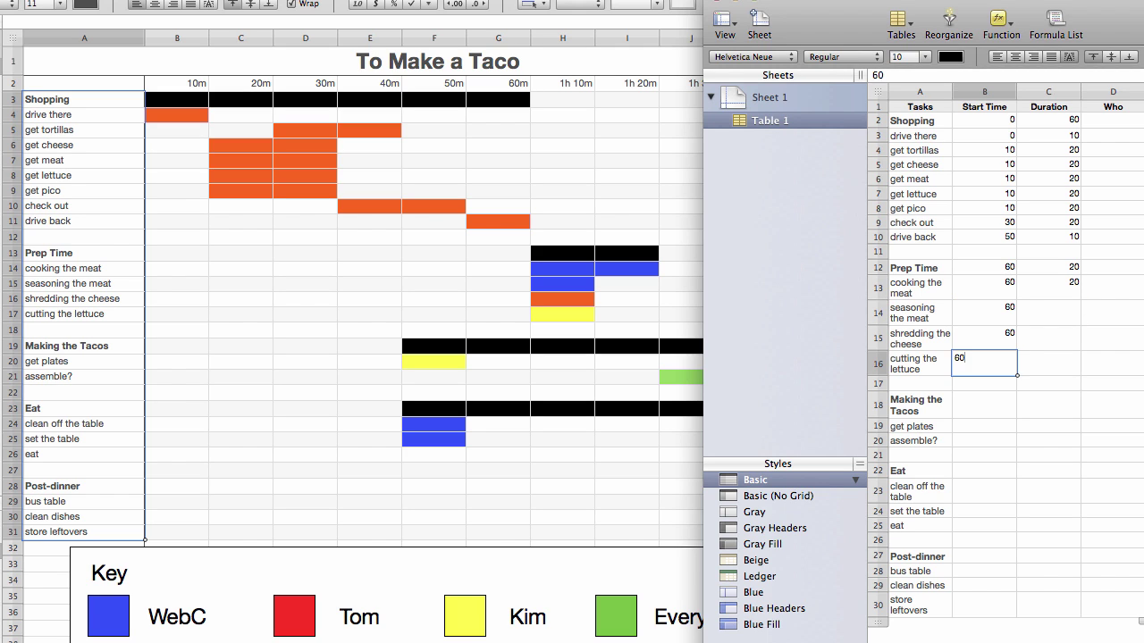
key(Tab)
key(Up)
key(Up)
text(10)
key(Return)
text(10)
key(Return)
text(10)
key(Return)
key(Left)
key(Down)
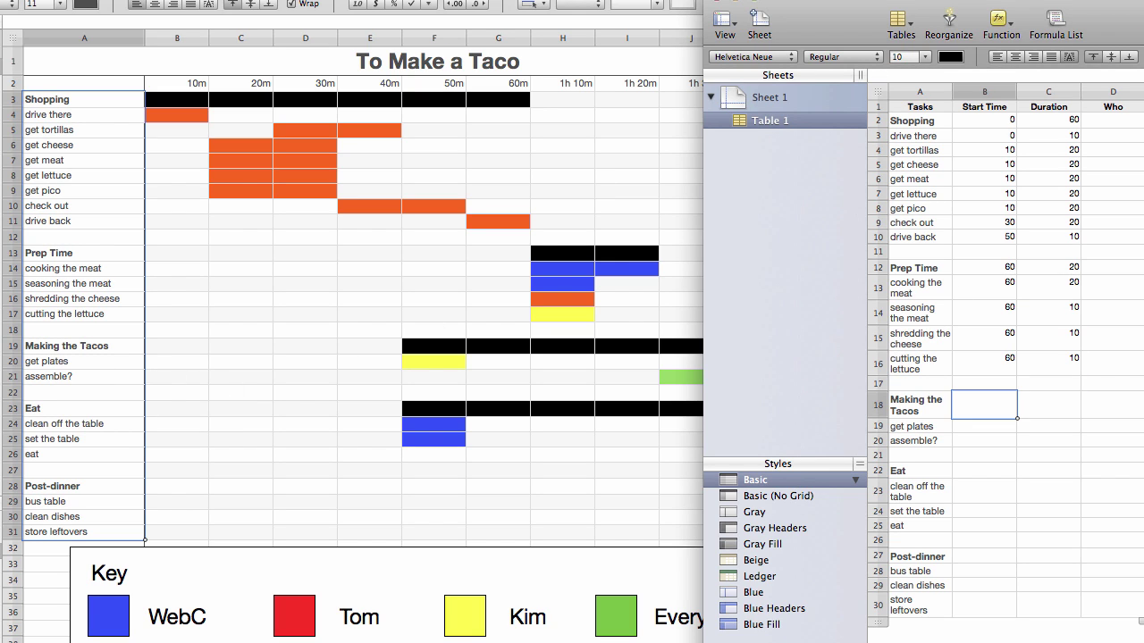
Set Making the Tacos to start at 40 with a duration of 50
drag(813, 16, 854, 14)
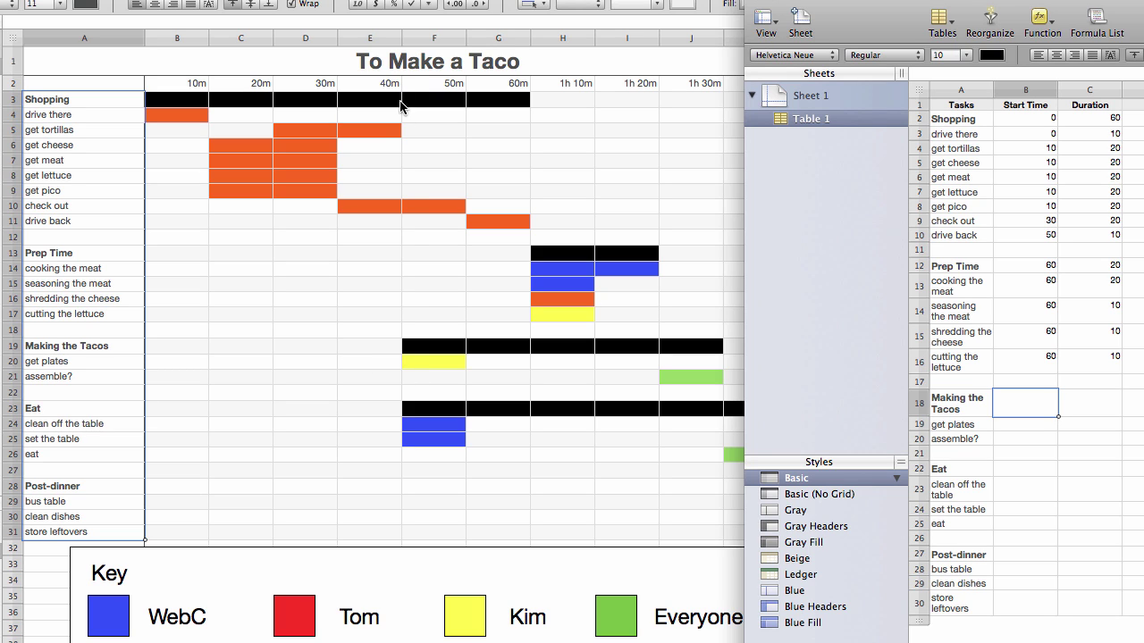
text(40)
key(Tab)
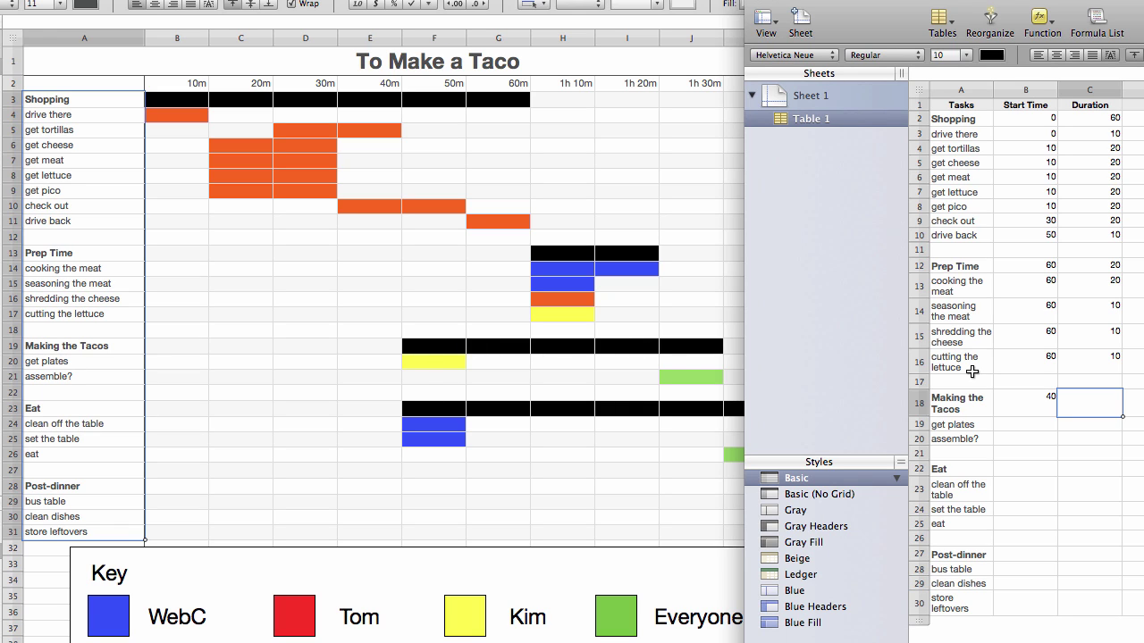
text(50)
key(Return)
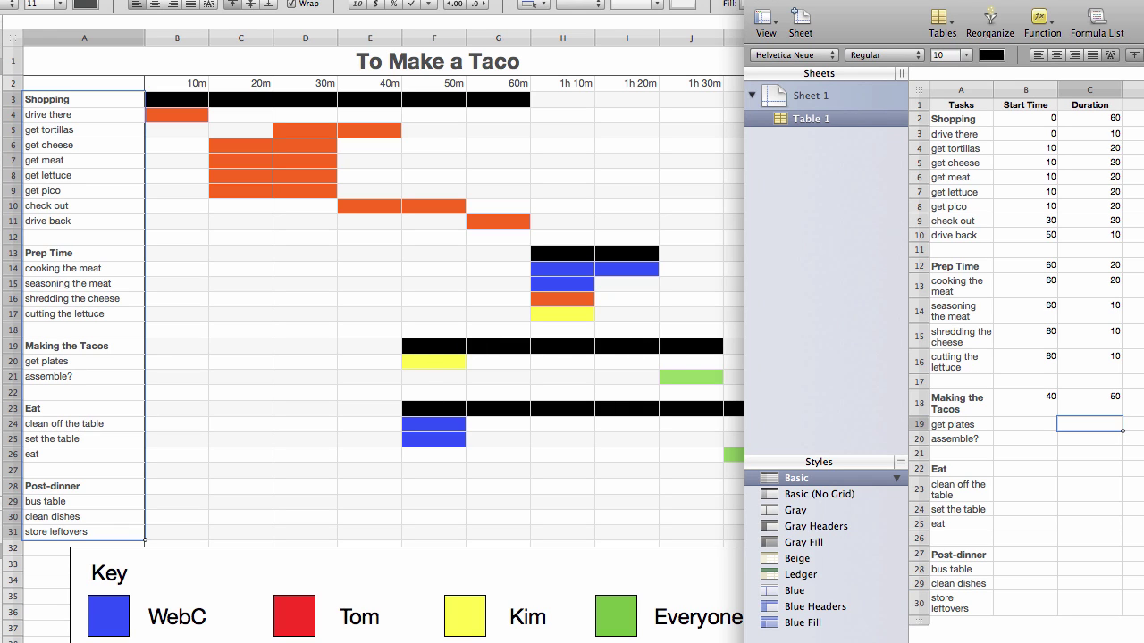
Set get plates to start at 40 and assemble? to start at 80, each lasting 10
click(1007, 430)
text(40)
key(Return)
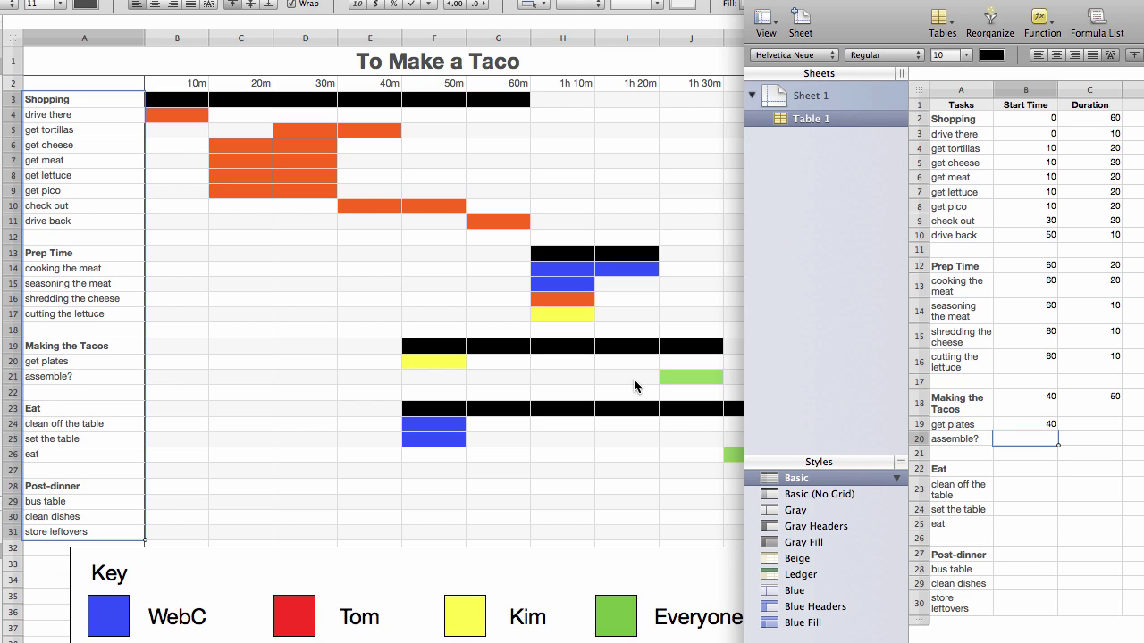
text(80)
key(Tab)
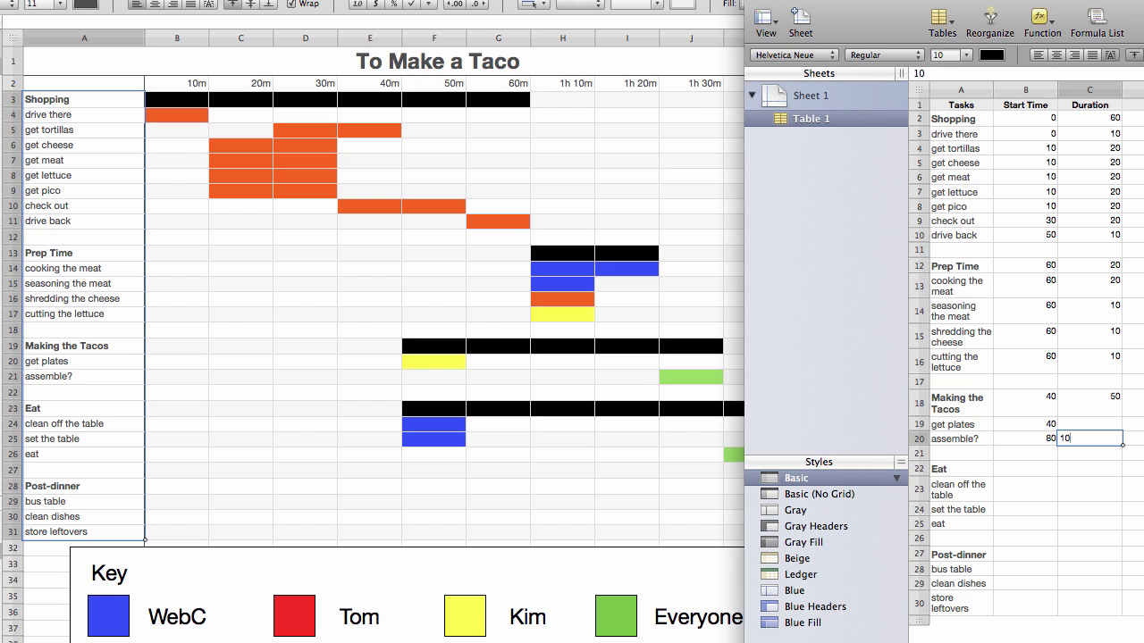
key(Up)
text(10)
key(Return)
key(Down)
key(Down)
key(Left)
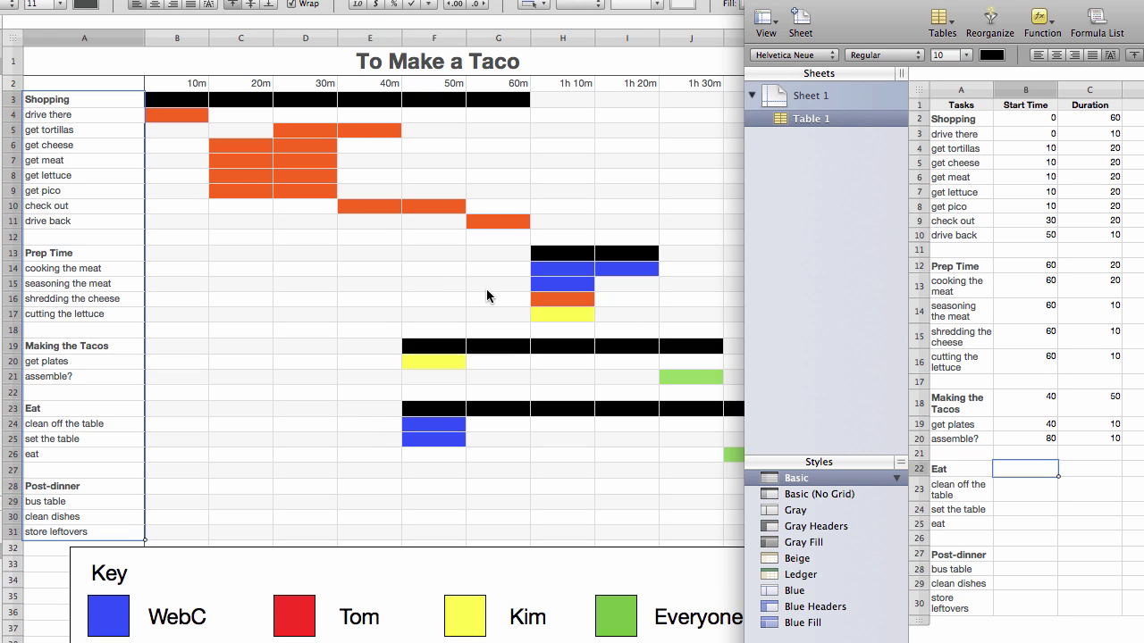
Enter the Eat section start times 40, 40, 40 and 100 in B22:B25
text(40)
key(Return)
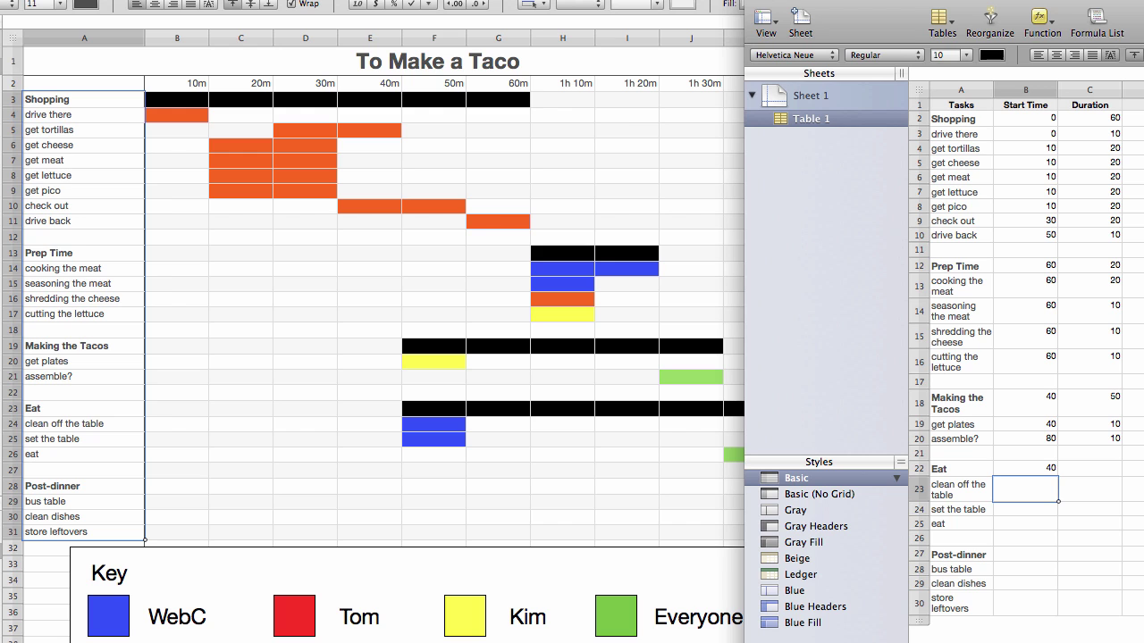
text(40)
key(Return)
text(40)
key(Tab)
key(Up)
key(Up)
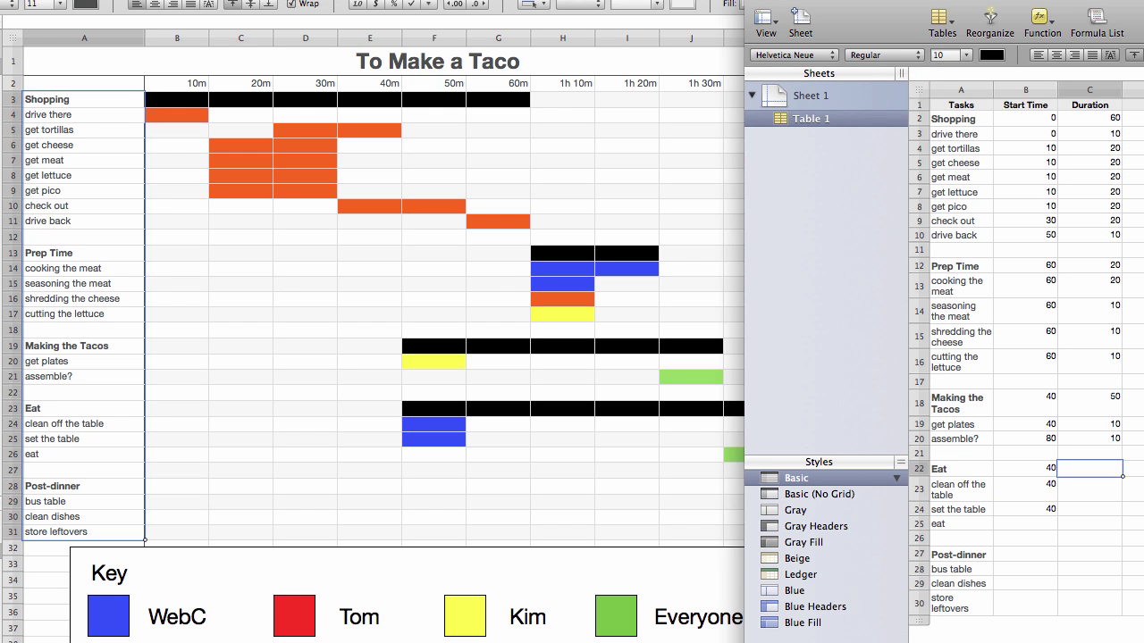
drag(853, 5, 995, 2)
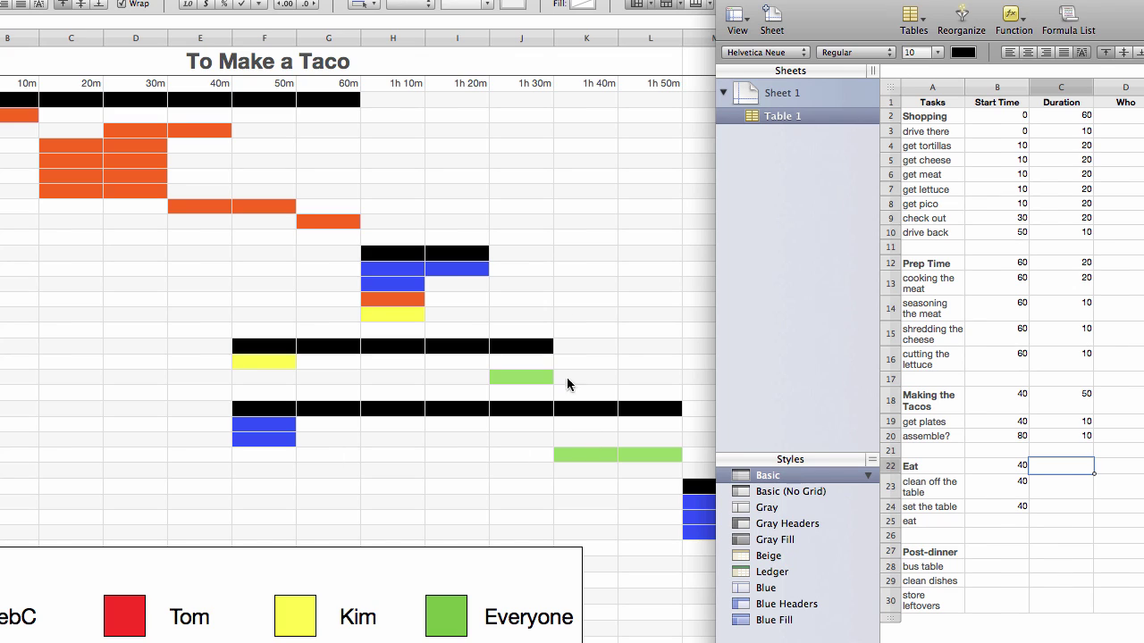
key(Down)
key(Down)
key(Down)
key(Left)
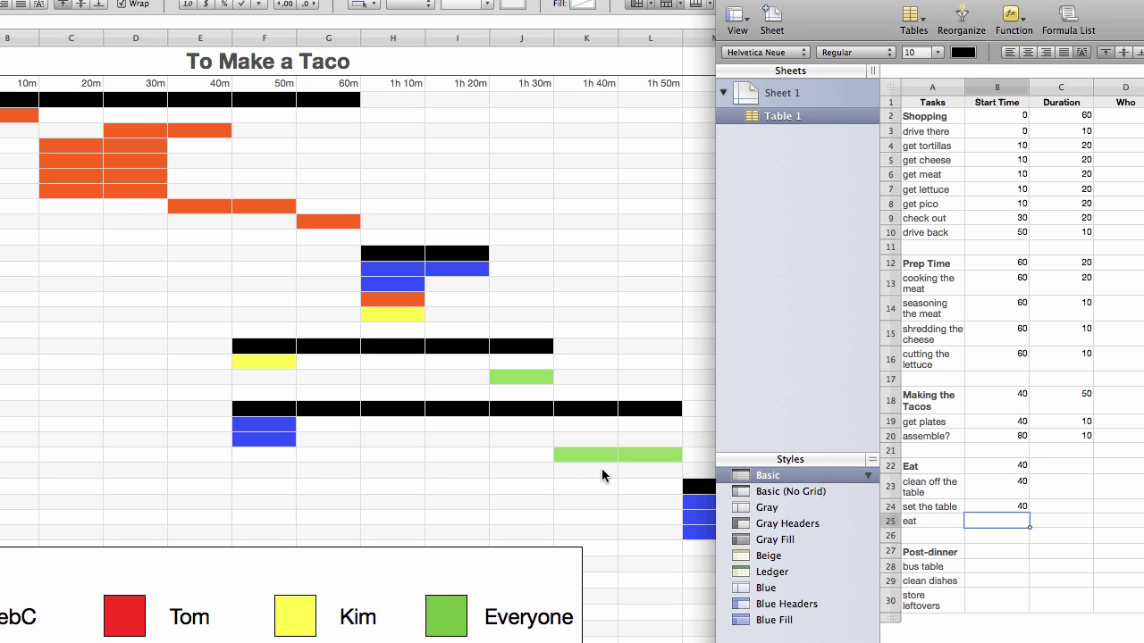
text(100)
key(Tab)
key(Up)
key(Up)
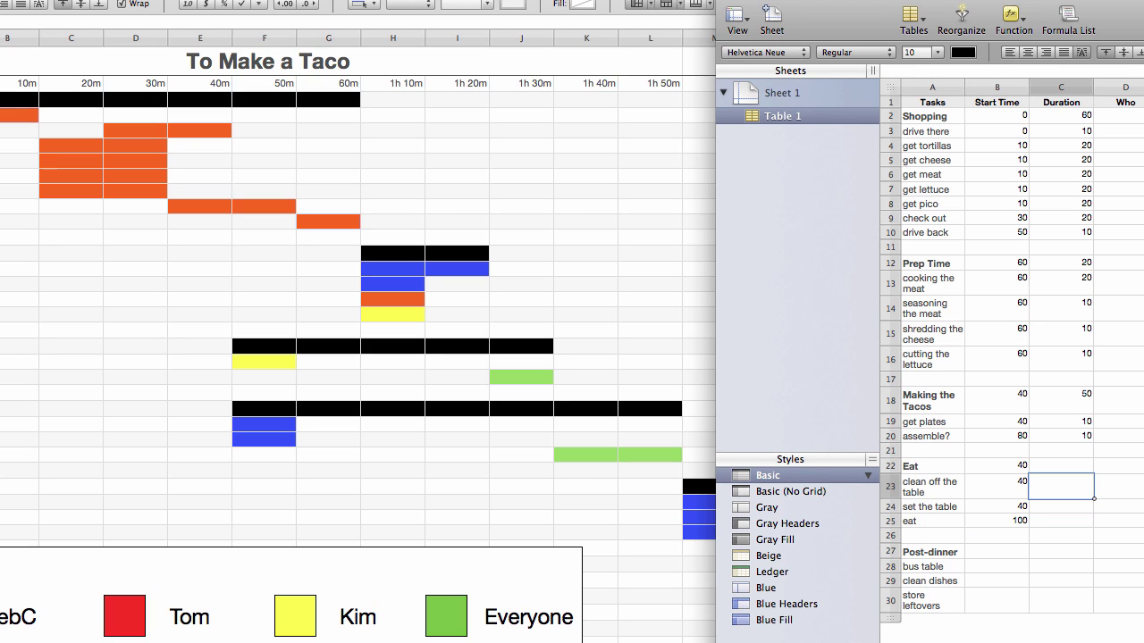
key(Up)
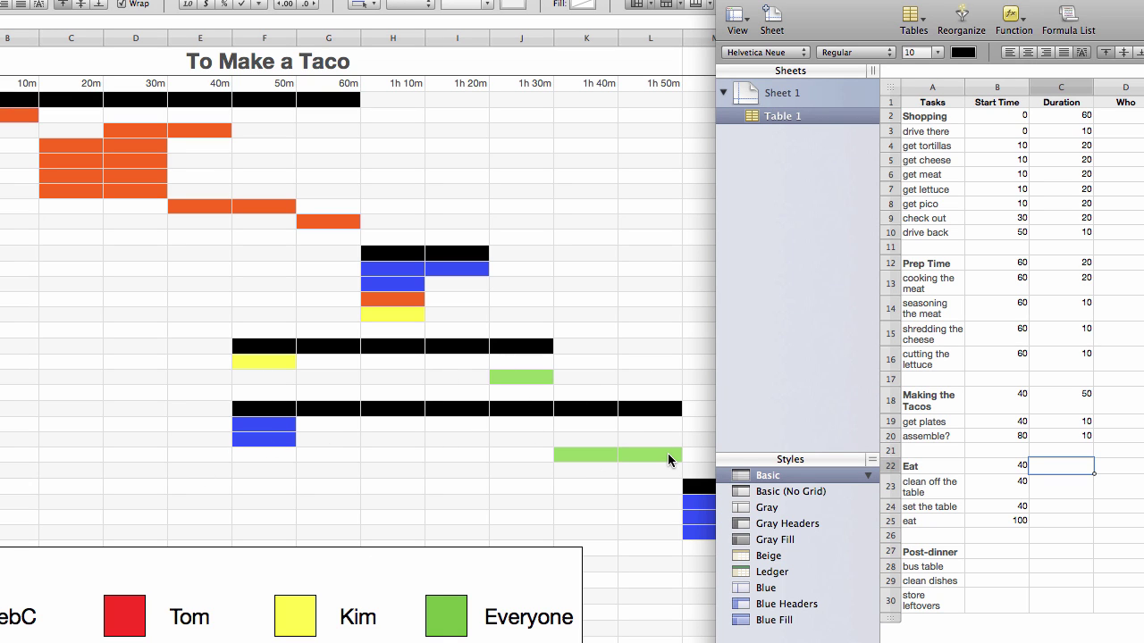
Enter the Eat section durations 70, 10, 10 and 20 in C22:C25
text(70)
key(Return)
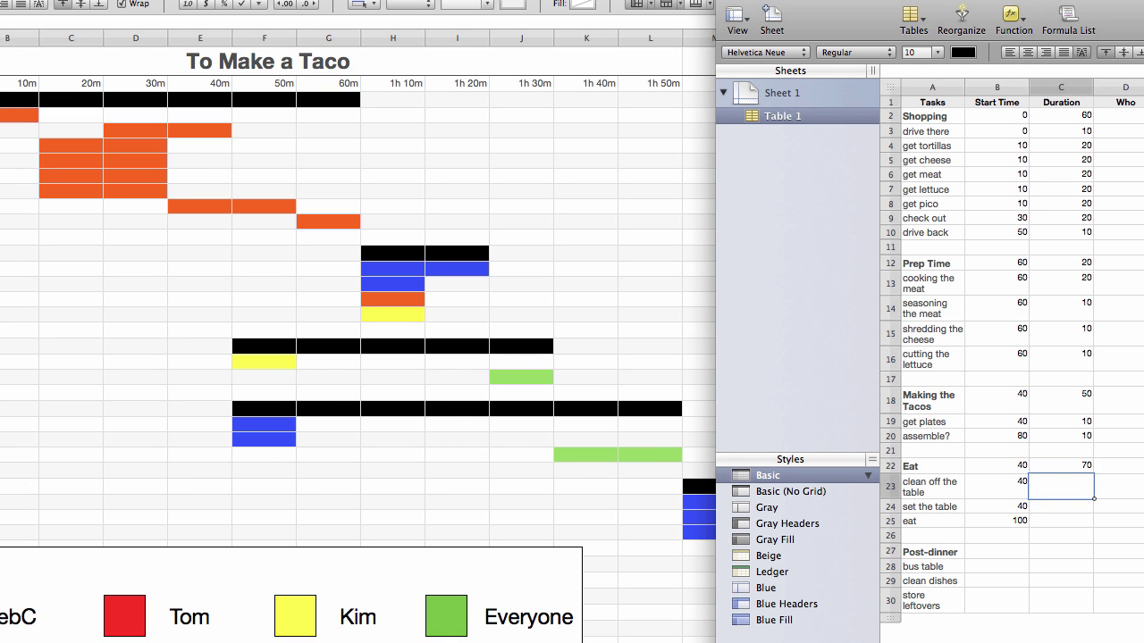
text(10)
key(Return)
text(10)
key(Return)
text(20)
key(Return)
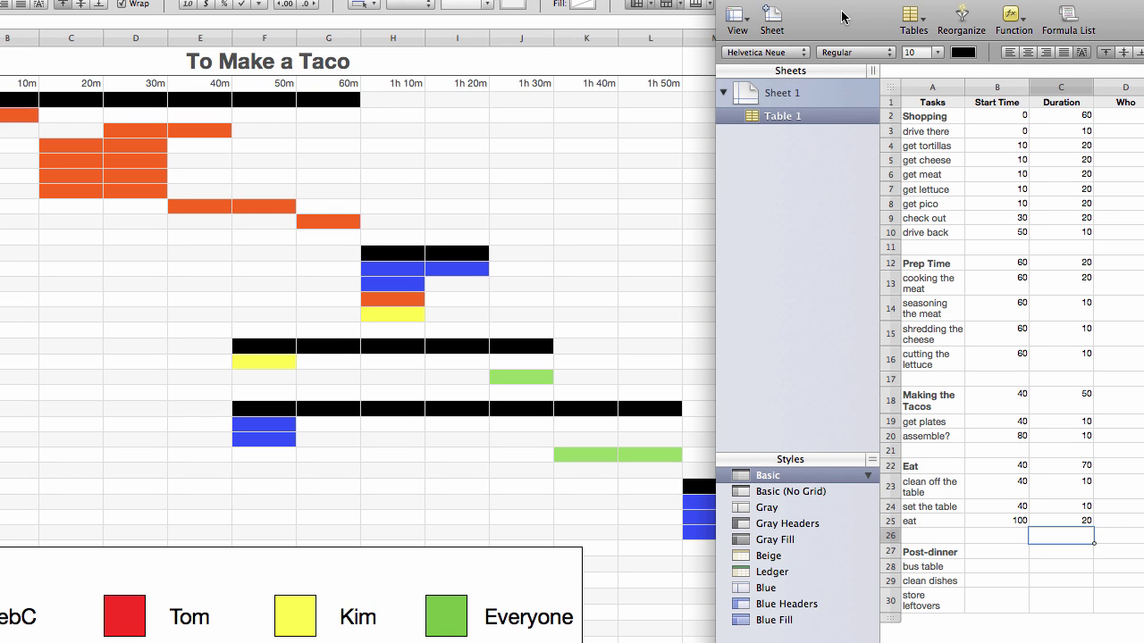
Set the start time of every Post-dinner task in B27:B30 to 110
drag(836, 7, 900, 0)
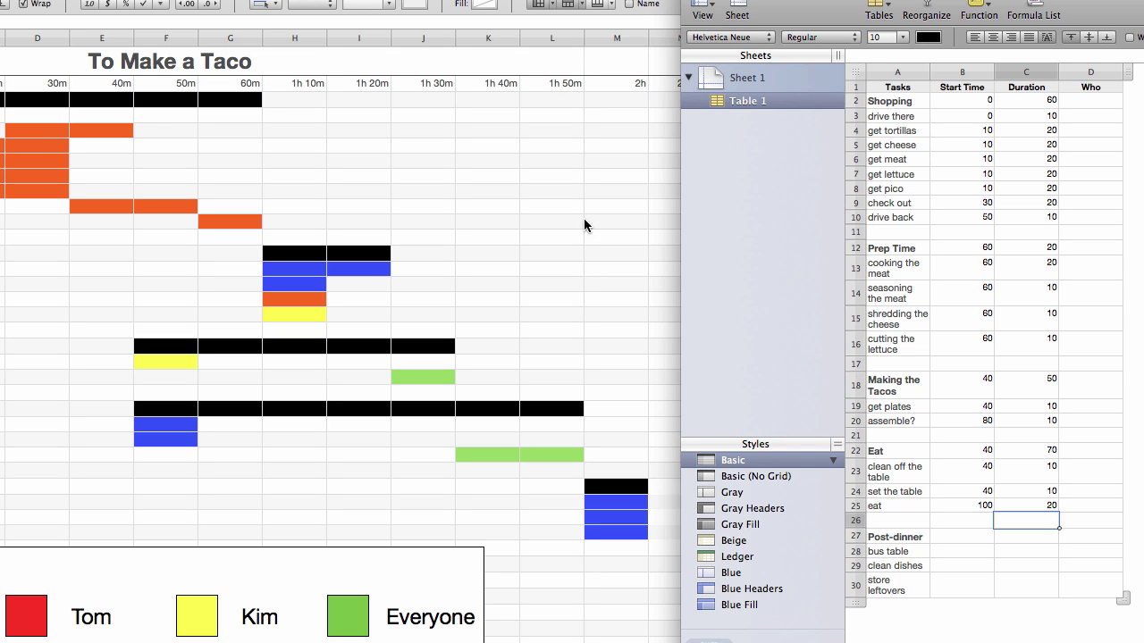
click(981, 541)
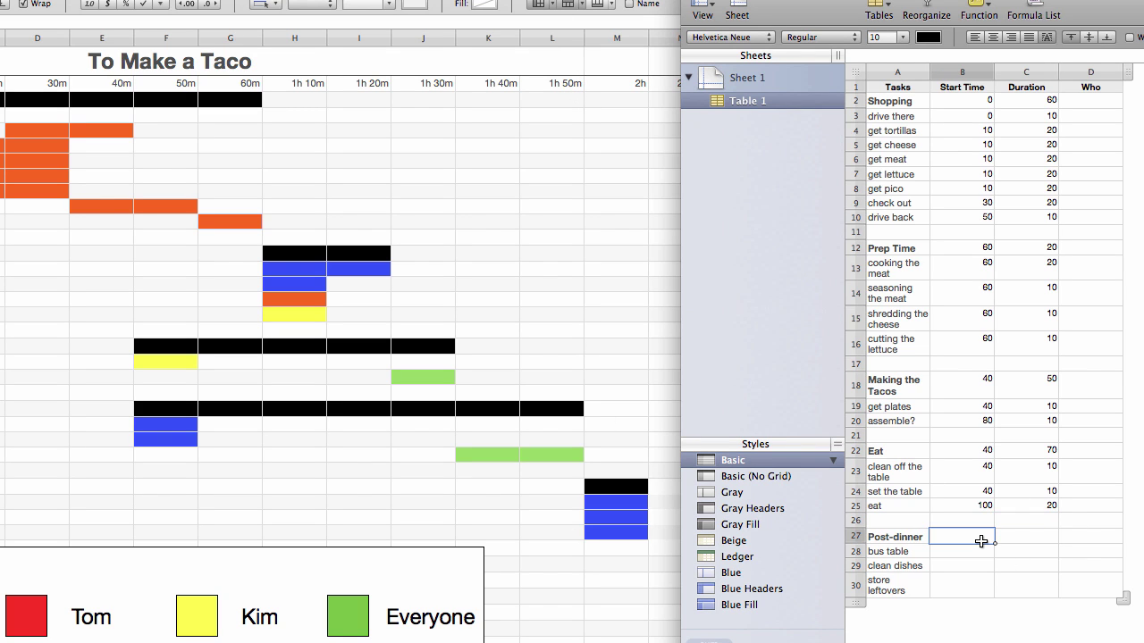
text(100)
key(Return)
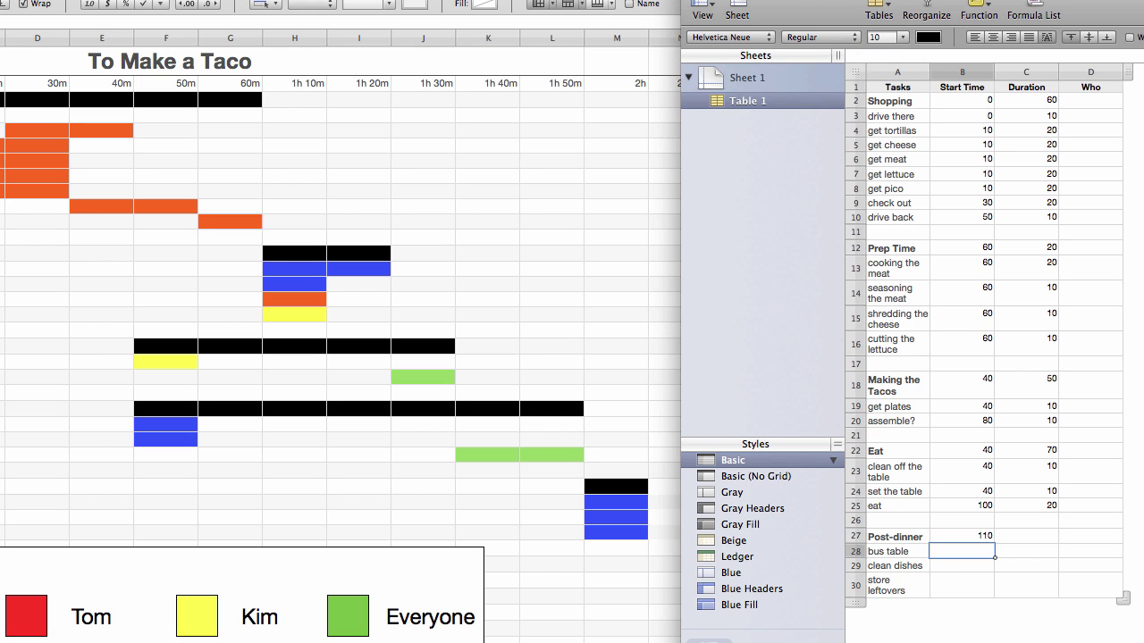
text(10)
key(Return)
text(10)
key(Return)
click(961, 552)
text(11)
key(Return)
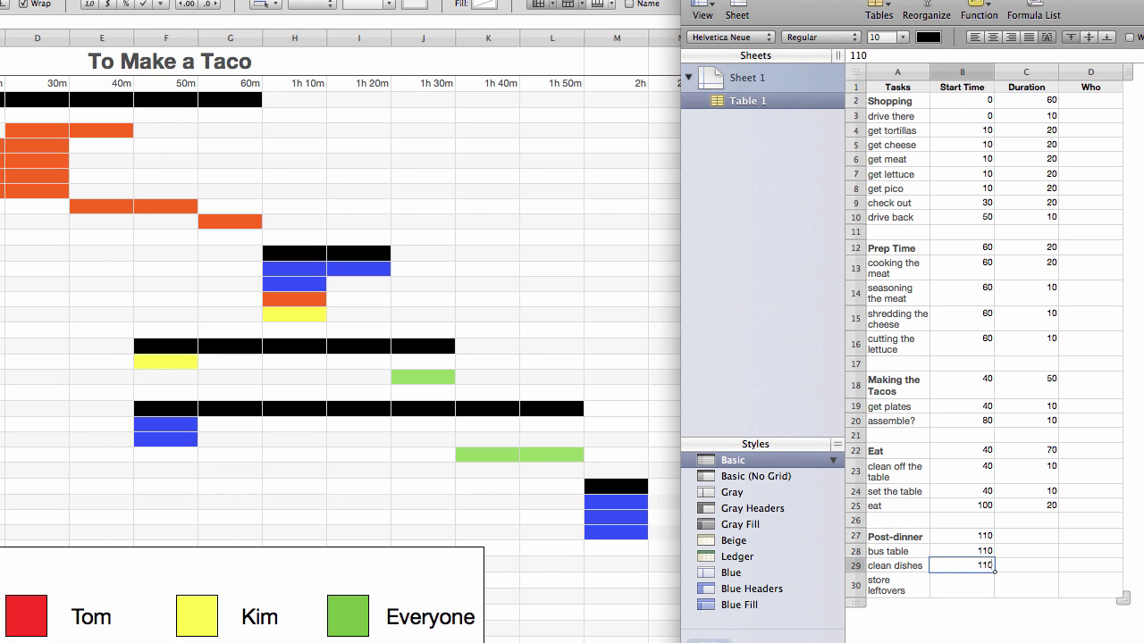
text(1)
key(Return)
key(Tab)
key(Up)
key(Up)
key(Up)
Give every Post-dinner task in C27:C30 a duration of 10
text(10)
key(Return)
text(10)
key(Return)
text(10)
key(Return)
text(10)
key(Tab)
key(Up)
key(Up)
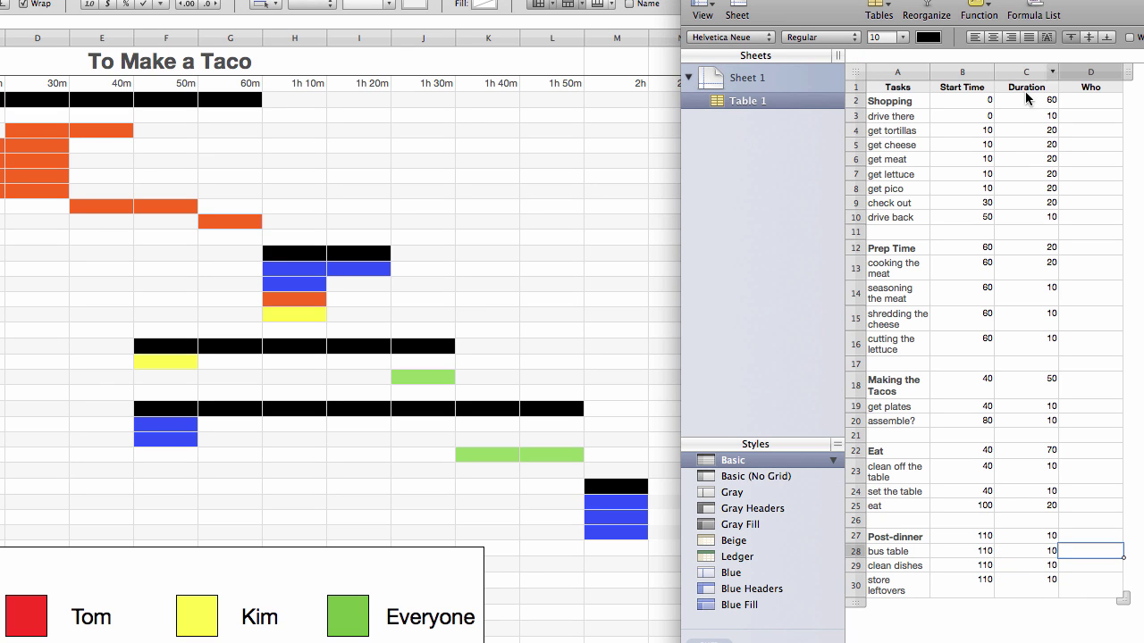
drag(1085, 2, 520, 2)
click(518, 91)
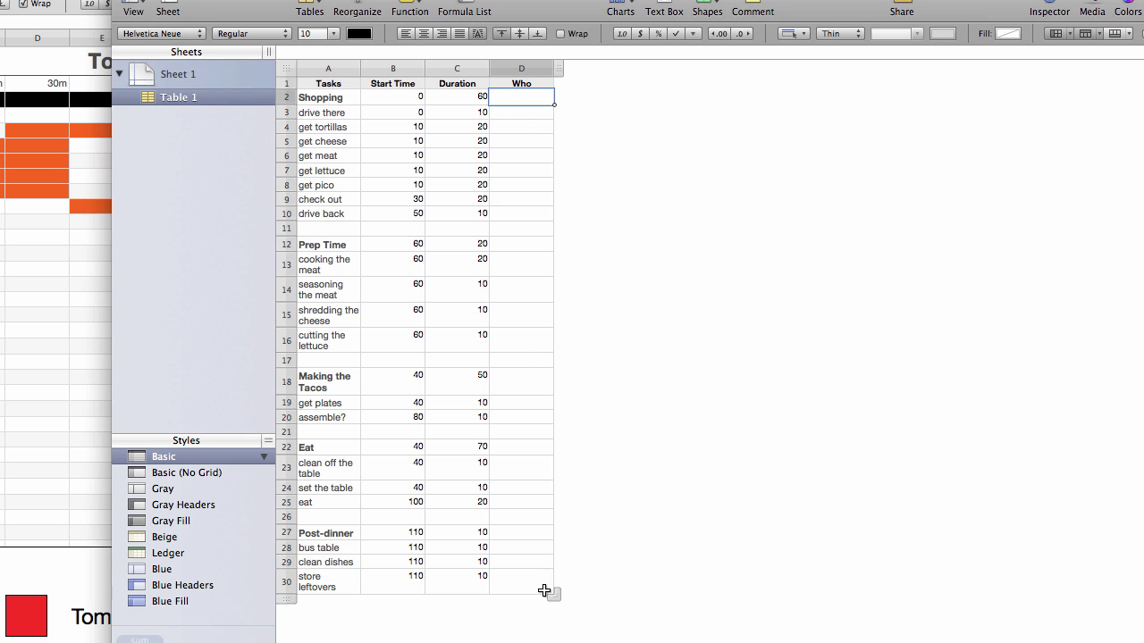
shift+click(530, 583)
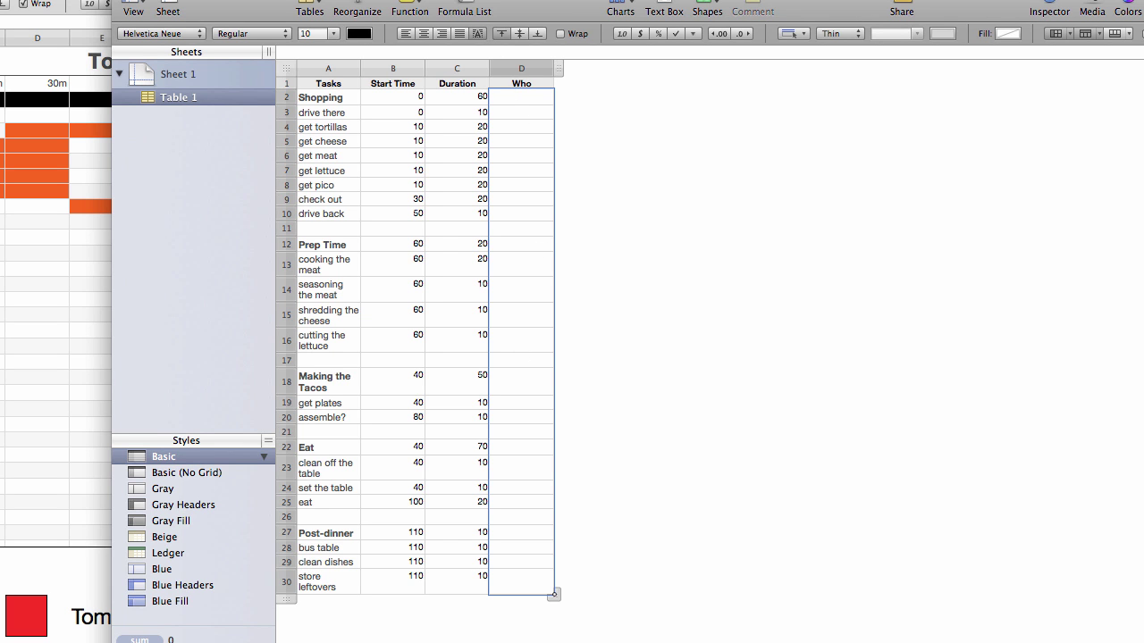
drag(536, 3, 910, 8)
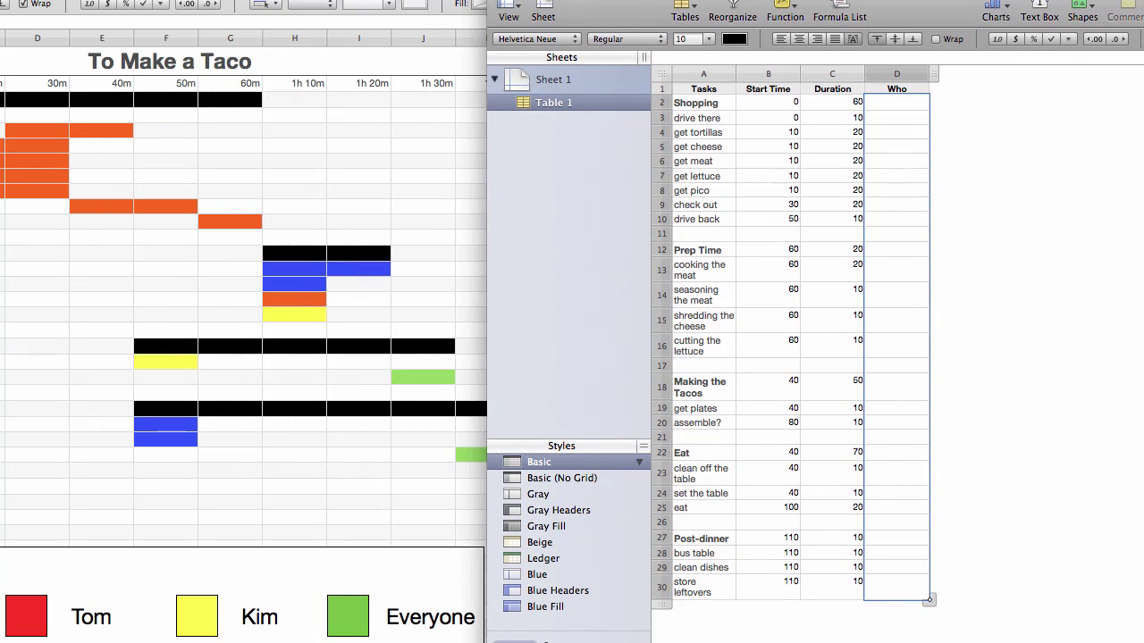
click(904, 105)
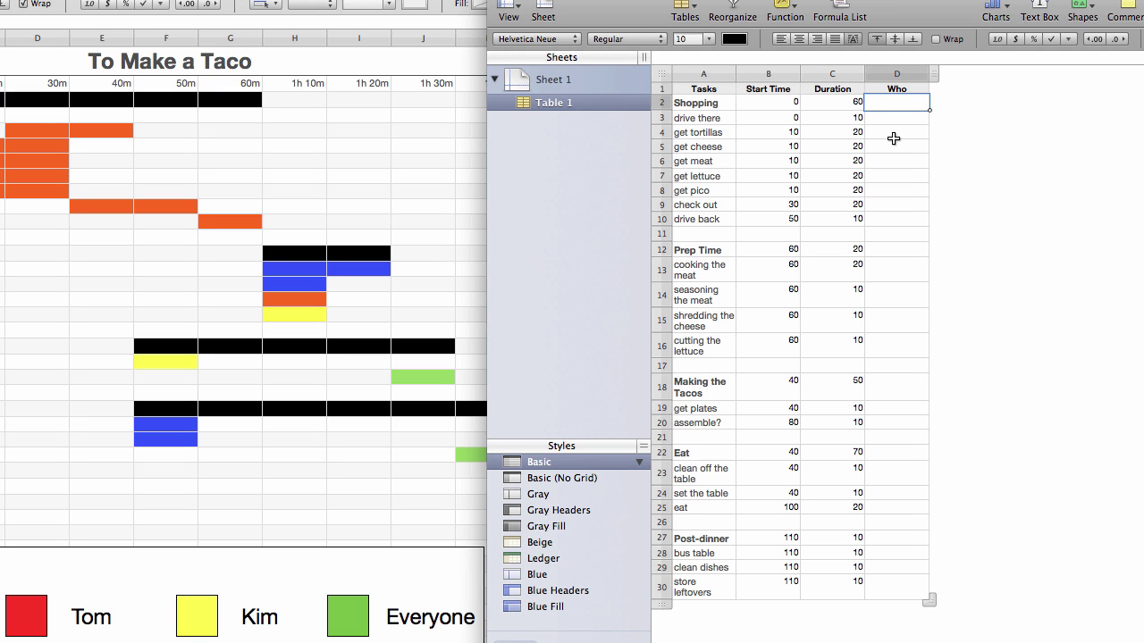
text(Cat.)
click(904, 251)
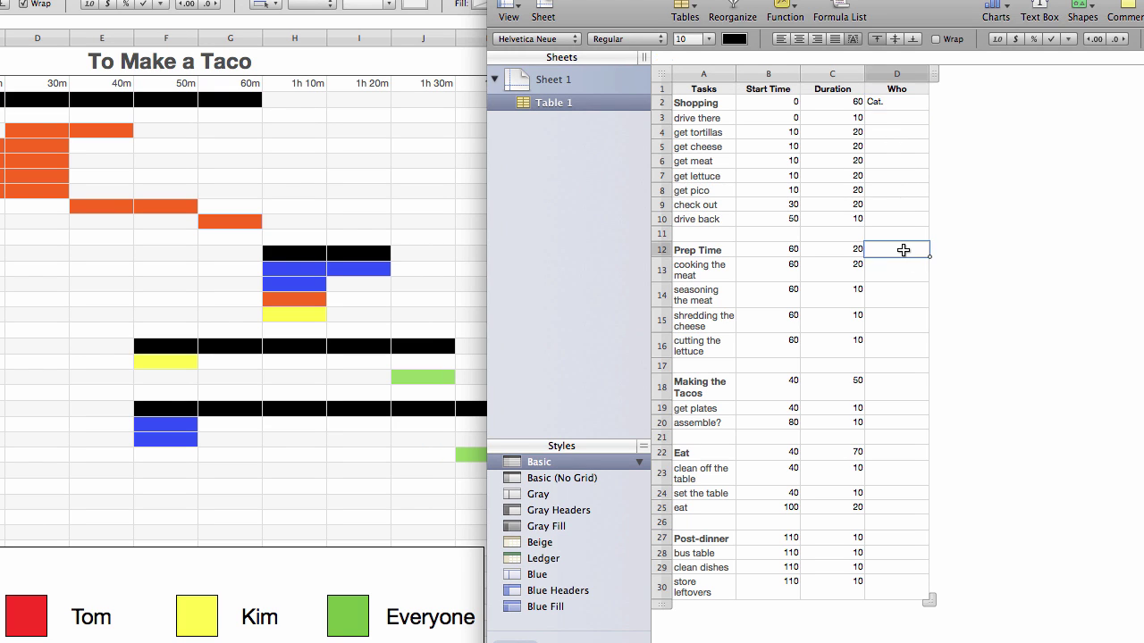
text(Cat.)
click(890, 390)
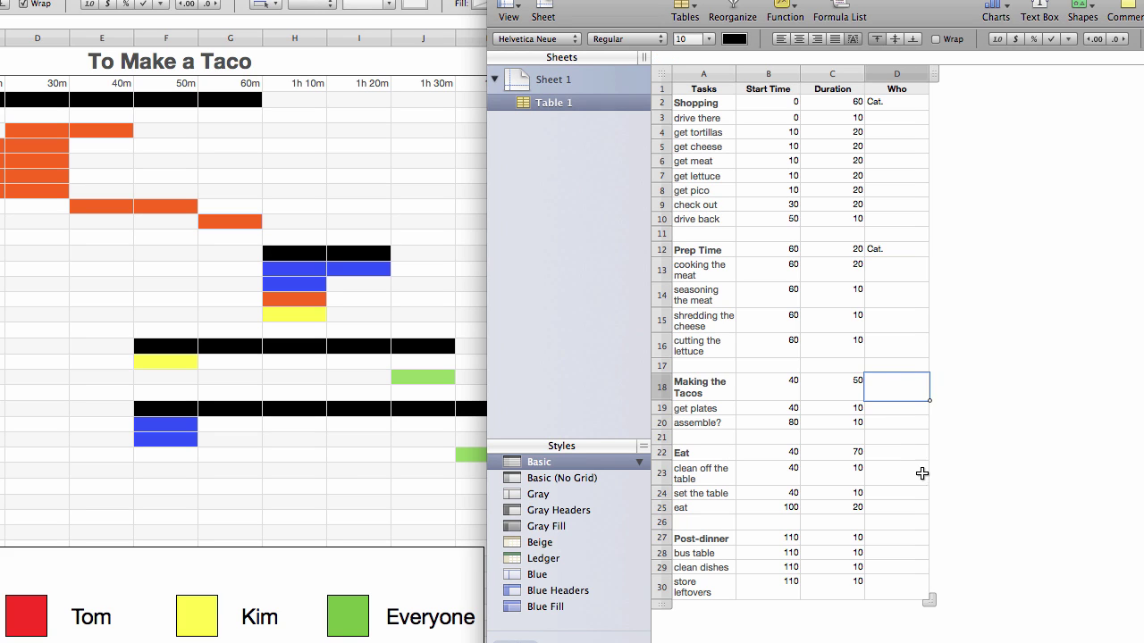
text(Cat.)
click(905, 450)
text(Cat.)
click(889, 538)
text(Cat.)
click(873, 114)
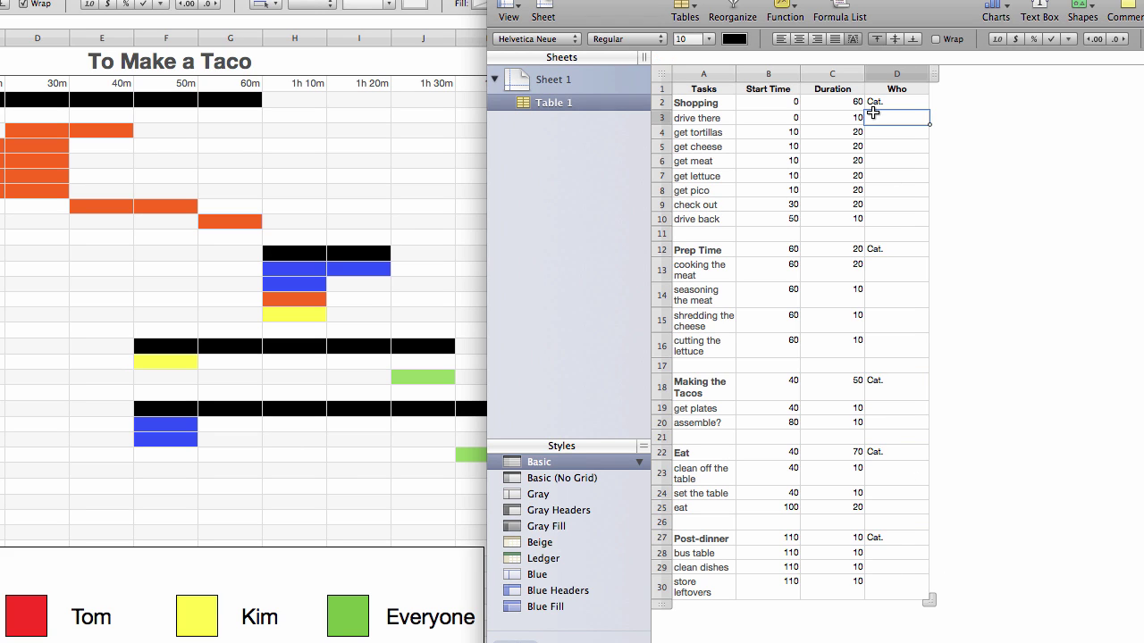
text(Tom)
click(904, 131)
text(Tom)
click(887, 146)
text(Tom)
click(882, 161)
text(Tom)
click(882, 178)
text(Tom)
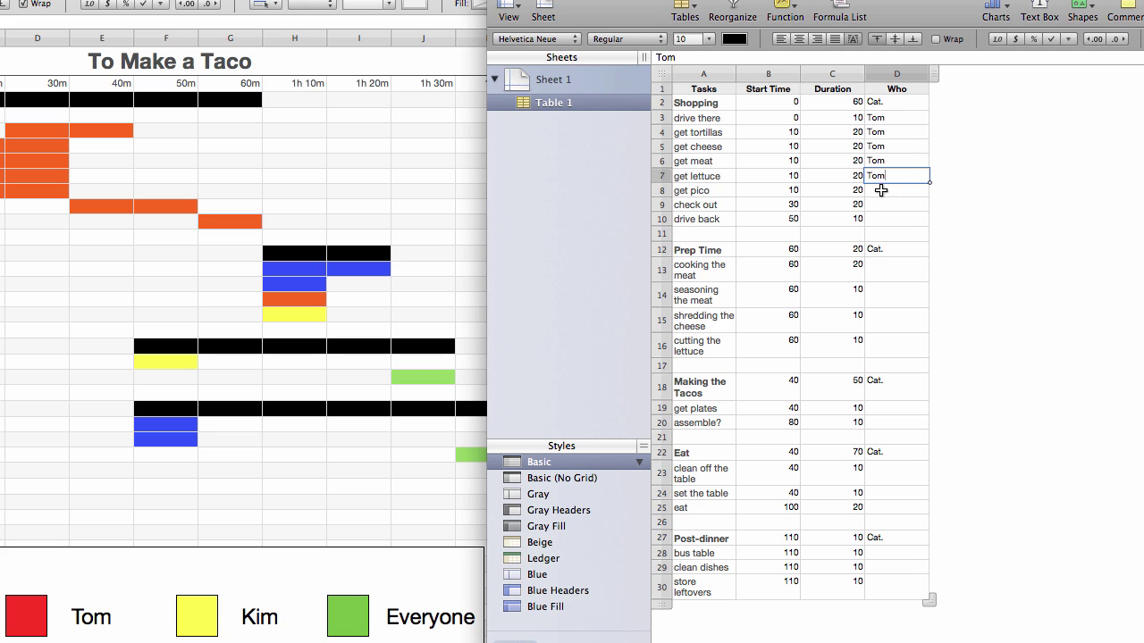
click(882, 190)
text(Tom)
click(882, 205)
text(Tom)
click(882, 218)
text(Tom)
click(911, 101)
shift+click(886, 582)
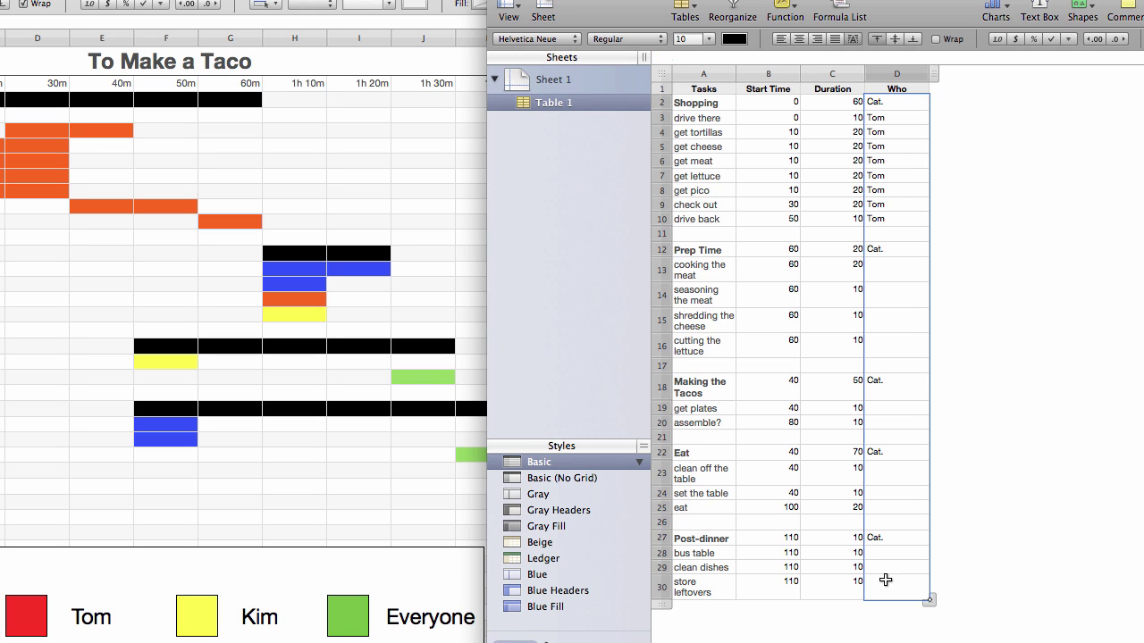
key(Delete)
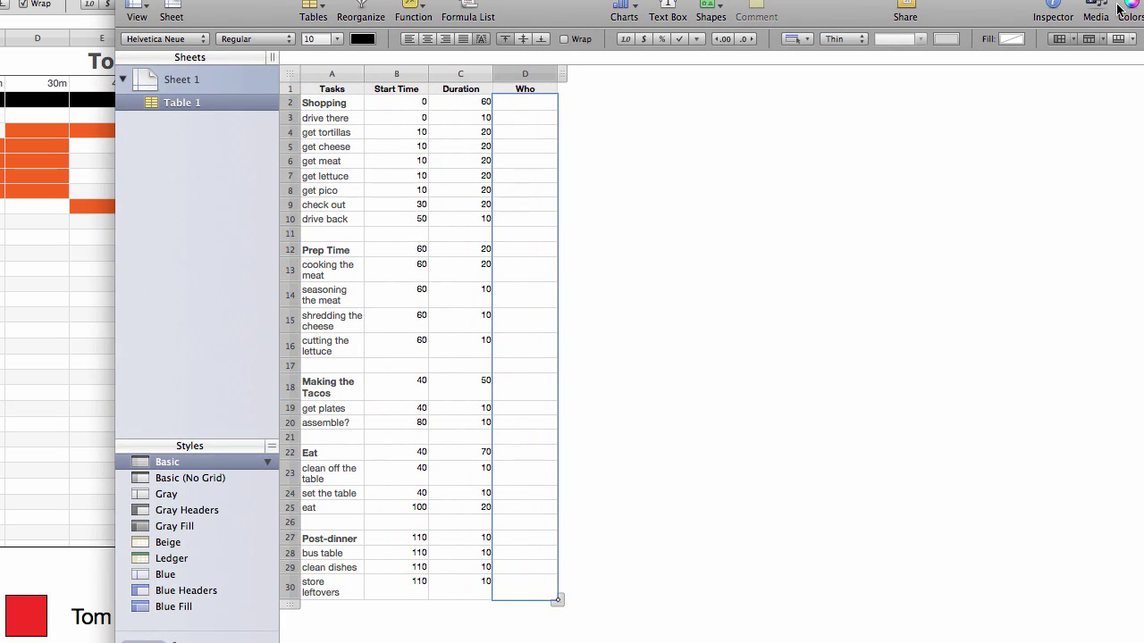
Format the Who cells D2:D30 as pop-up menus
click(1054, 9)
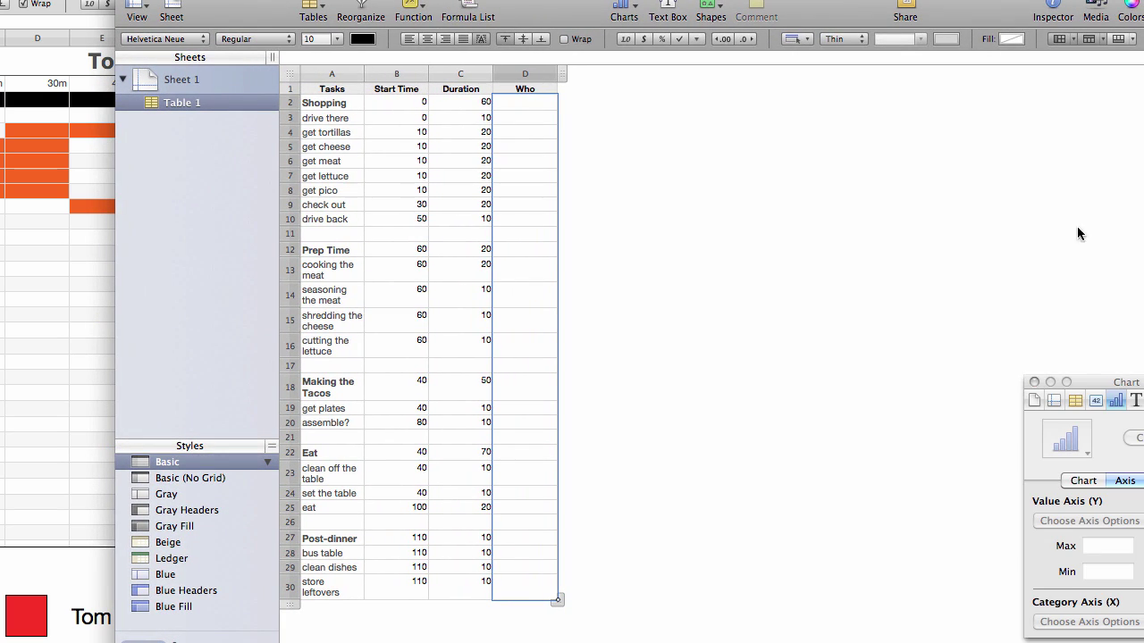
click(523, 105)
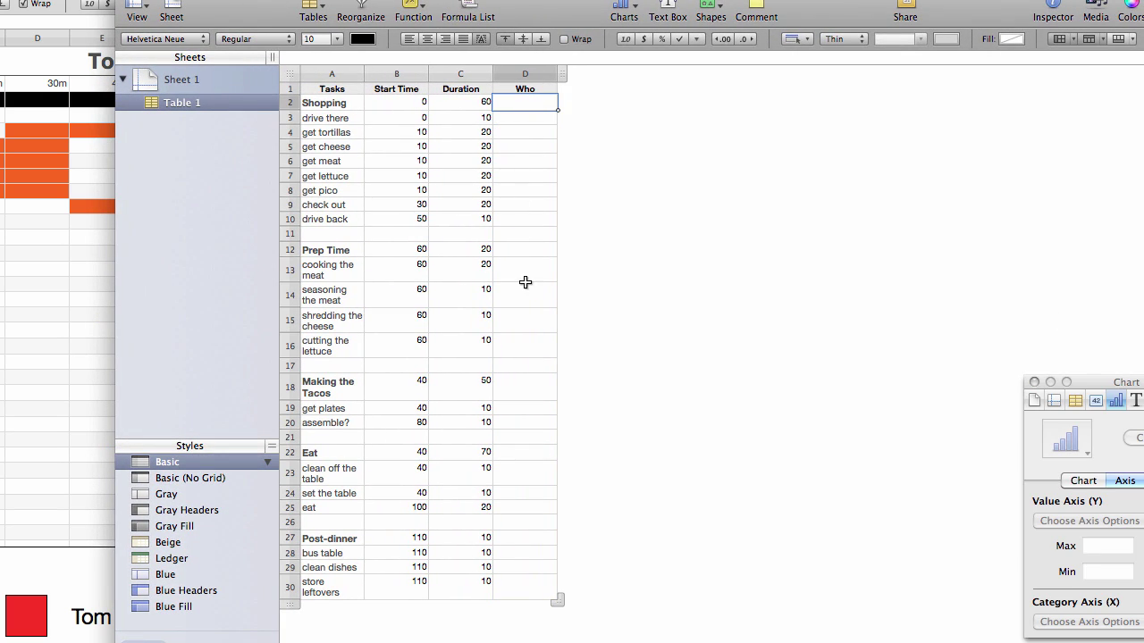
shift+click(551, 584)
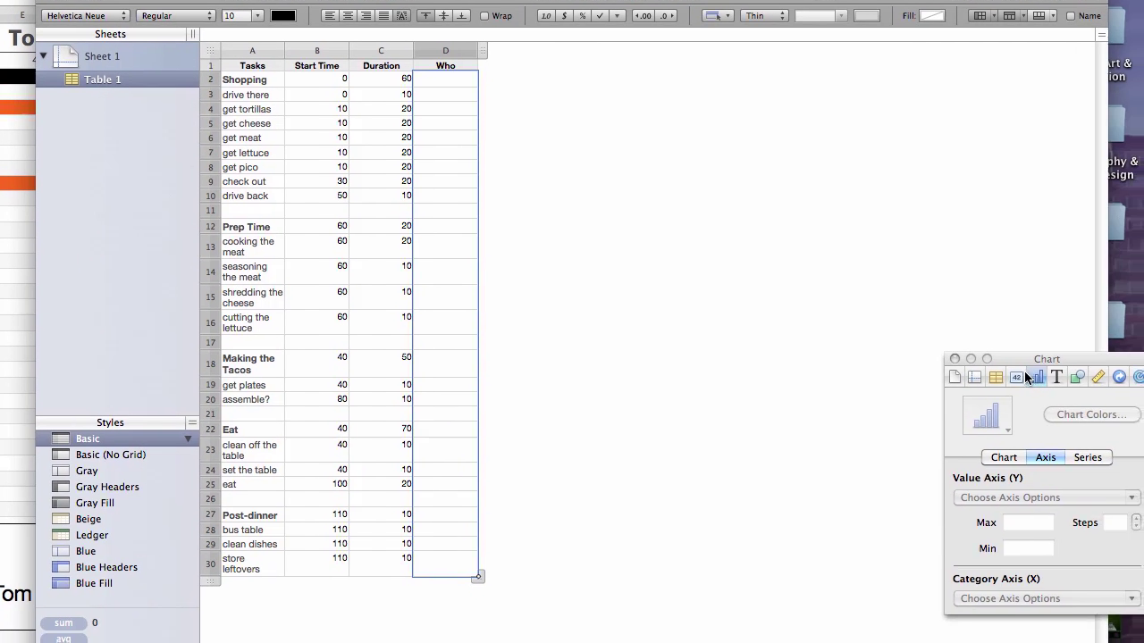
click(1095, 401)
click(1085, 431)
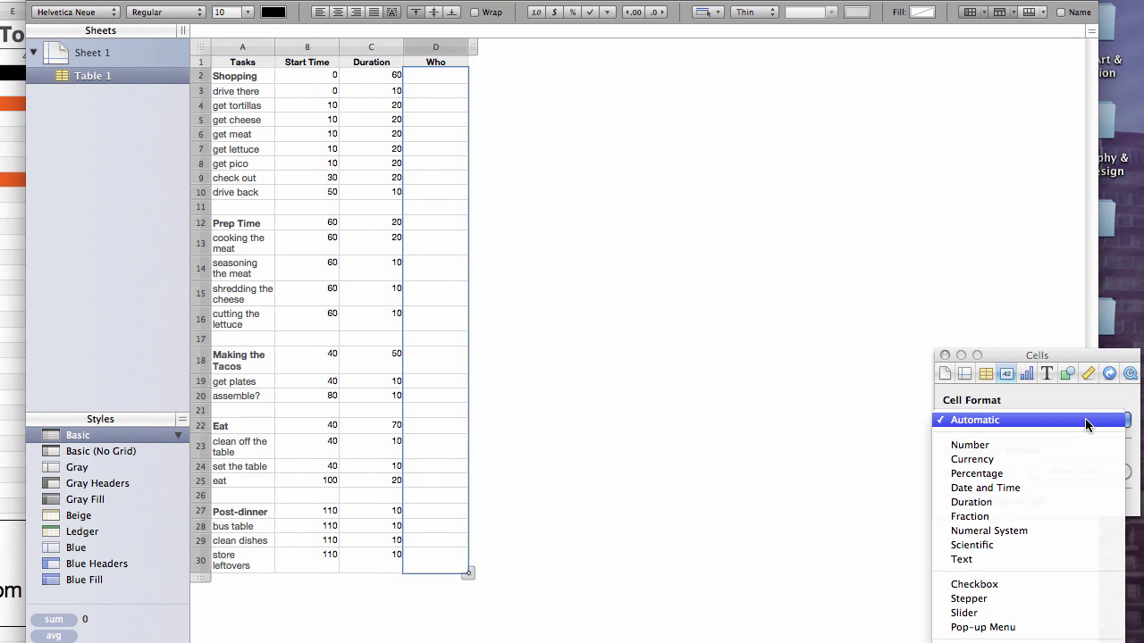
click(1001, 626)
drag(1012, 360, 776, 252)
Rename the first pop-up choice to Cat. and the second to a person's name
click(725, 349)
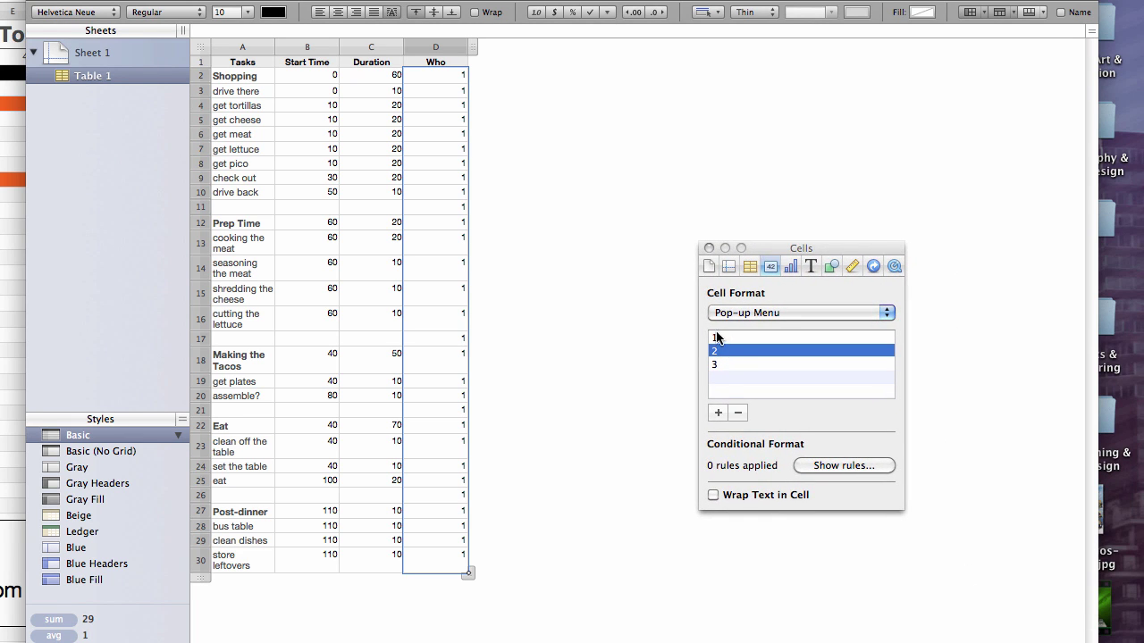
click(718, 336)
click(717, 336)
text(Ca)
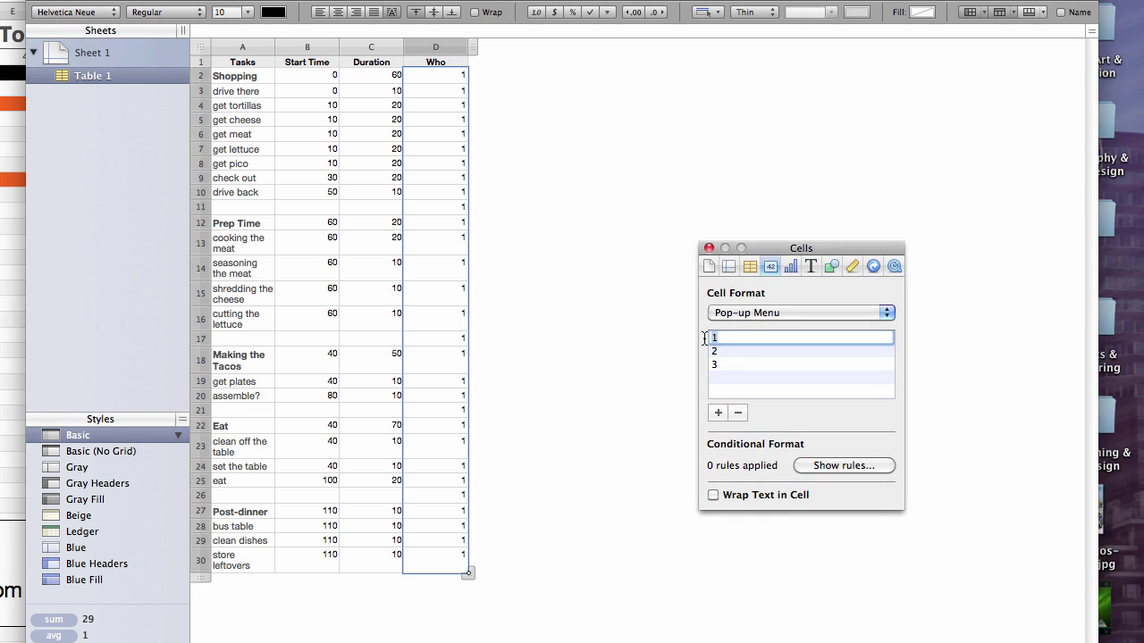
text(t.)
click(723, 351)
click(724, 351)
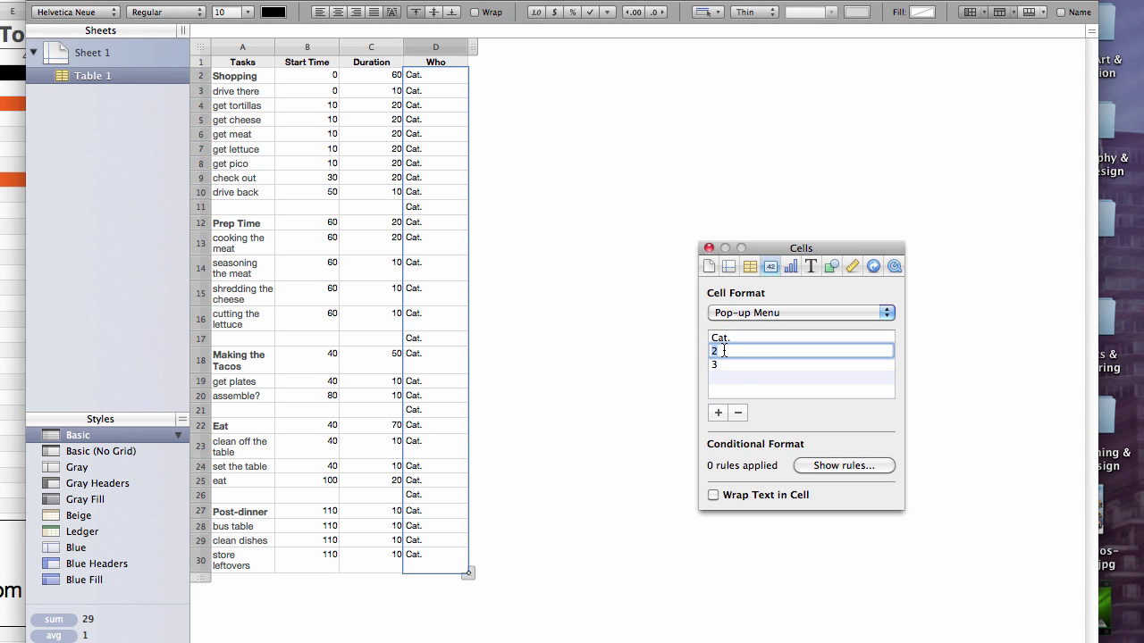
text(WebC)
click(753, 363)
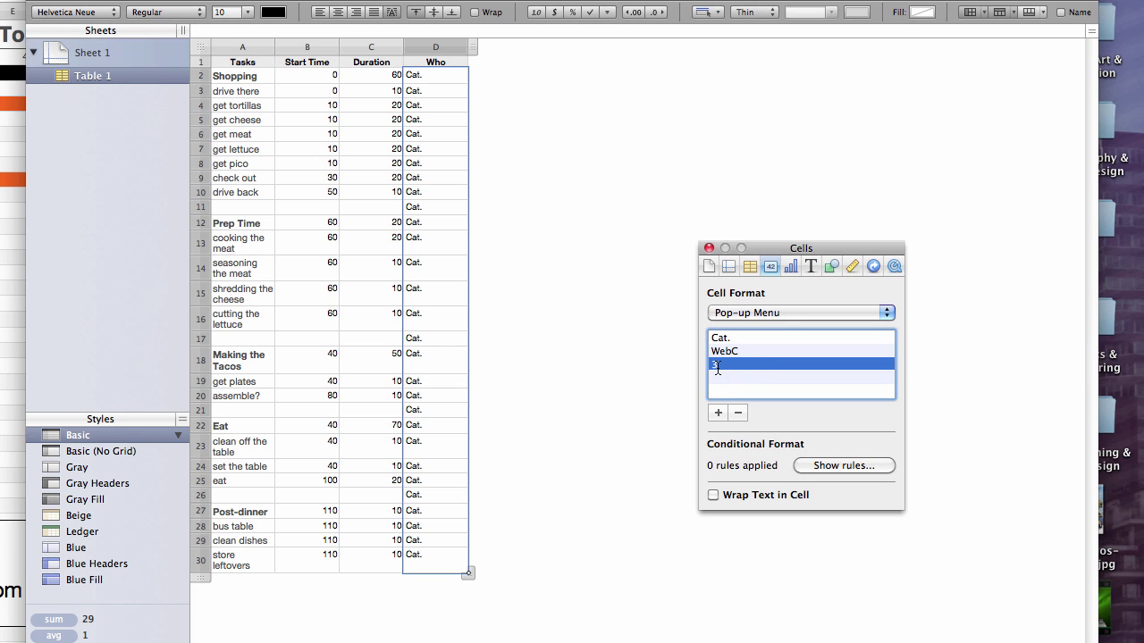
Rename the third choice to another person's name, then add a fourth person and All
click(718, 365)
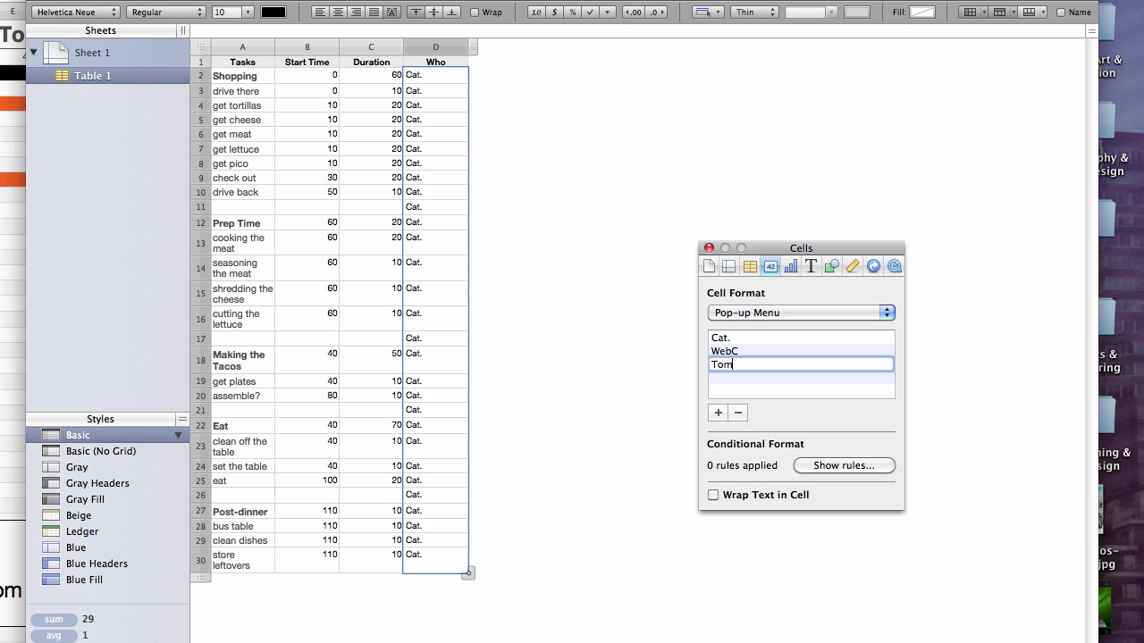
text(Tom)
click(714, 407)
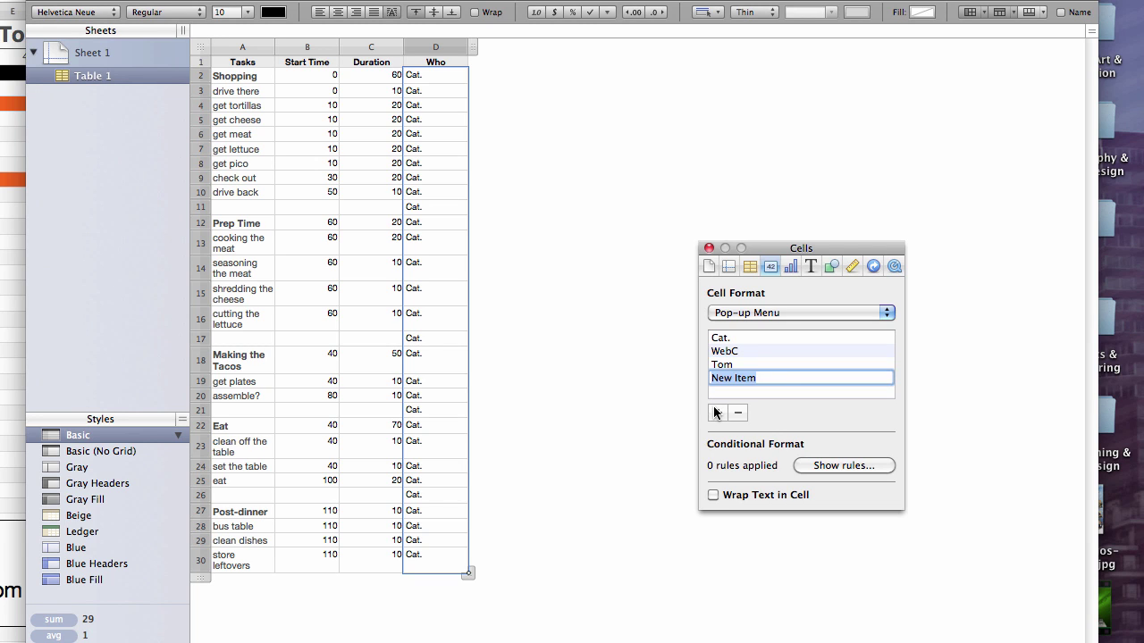
text(Kim)
click(715, 411)
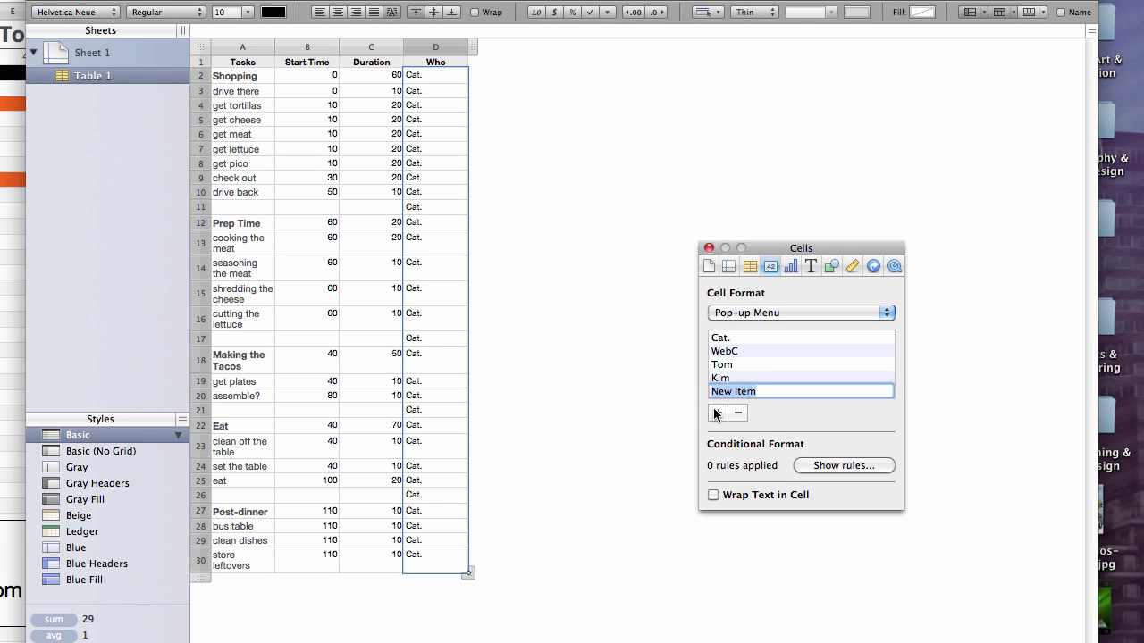
text(All)
click(843, 377)
click(808, 351)
Assign one person to drive there and paste that person down through the shopping tasks
click(435, 92)
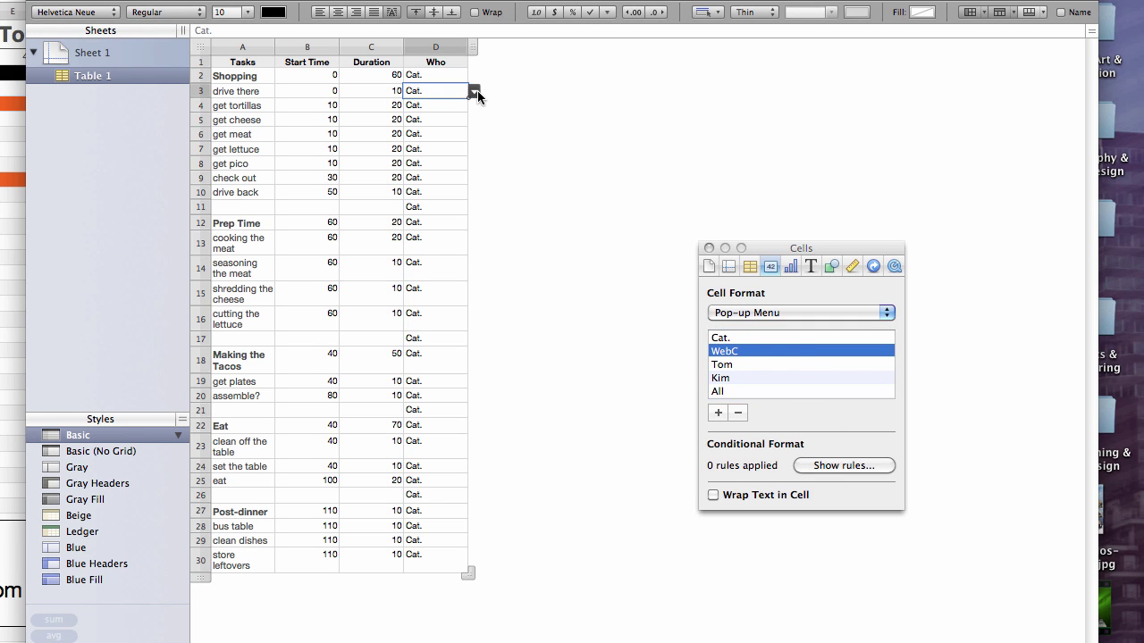
click(479, 96)
click(458, 90)
click(473, 92)
click(451, 124)
click(450, 106)
click(443, 93)
key(super+c)
key(Down)
key(super+v)
key(Down)
key(super+v)
key(Down)
key(super+v)
key(Down)
key(super+v)
key(Down)
key(super+v)
key(Down)
key(super+v)
key(Down)
key(super+v)
key(Down)
key(Left)
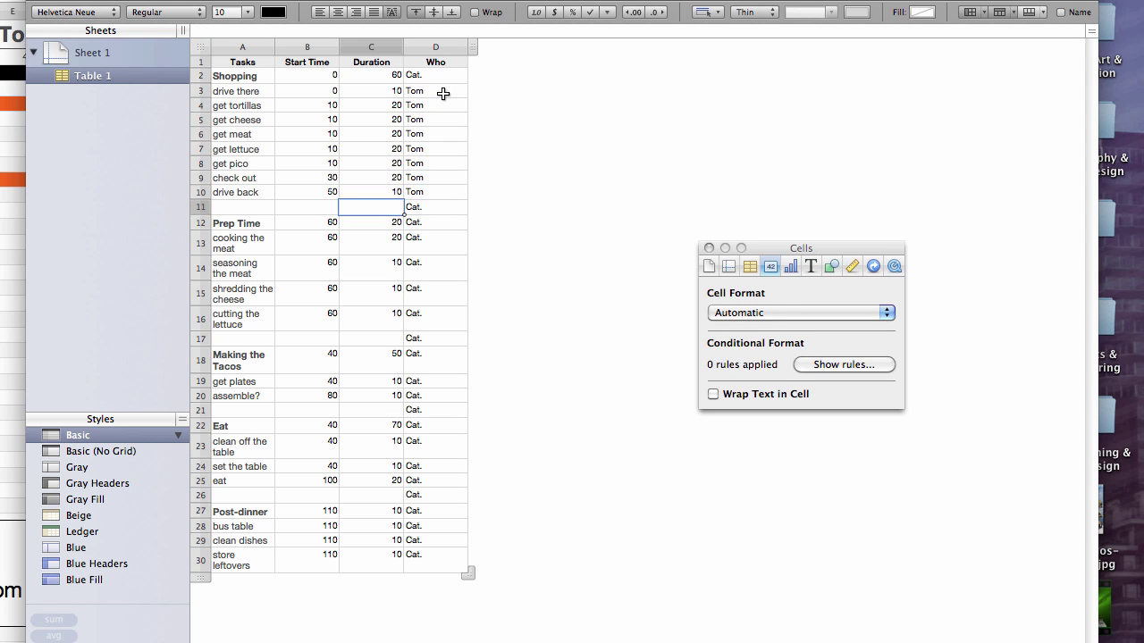
Clear Cat. from the Who cells of blank rows 11, 17, 21 and 26
key(Right)
key(Delete)
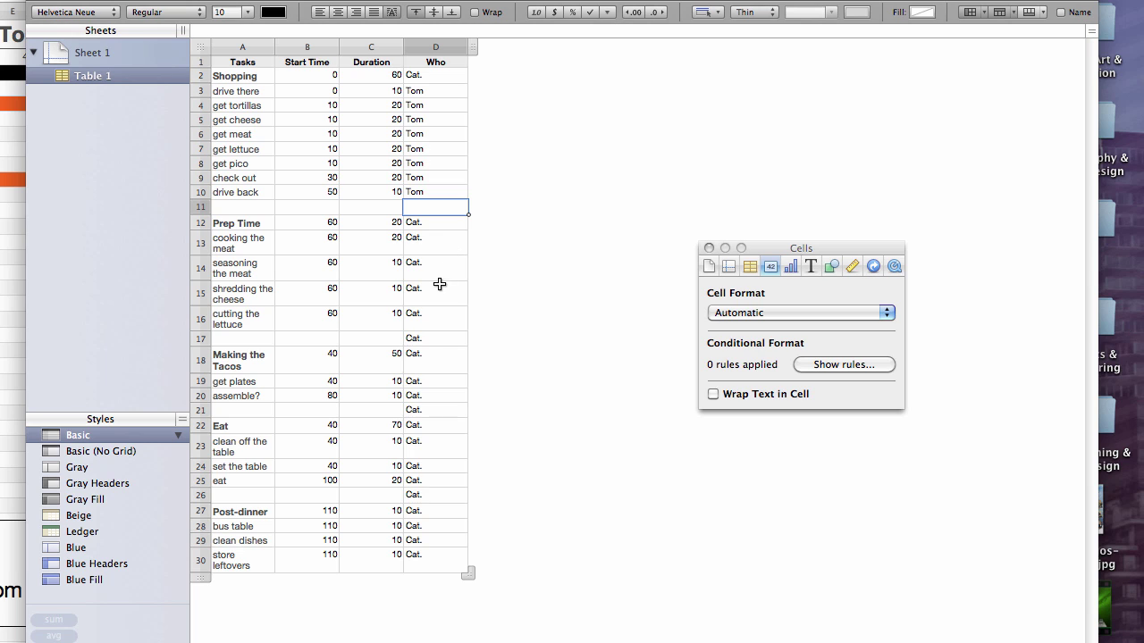
click(424, 338)
key(Delete)
click(429, 410)
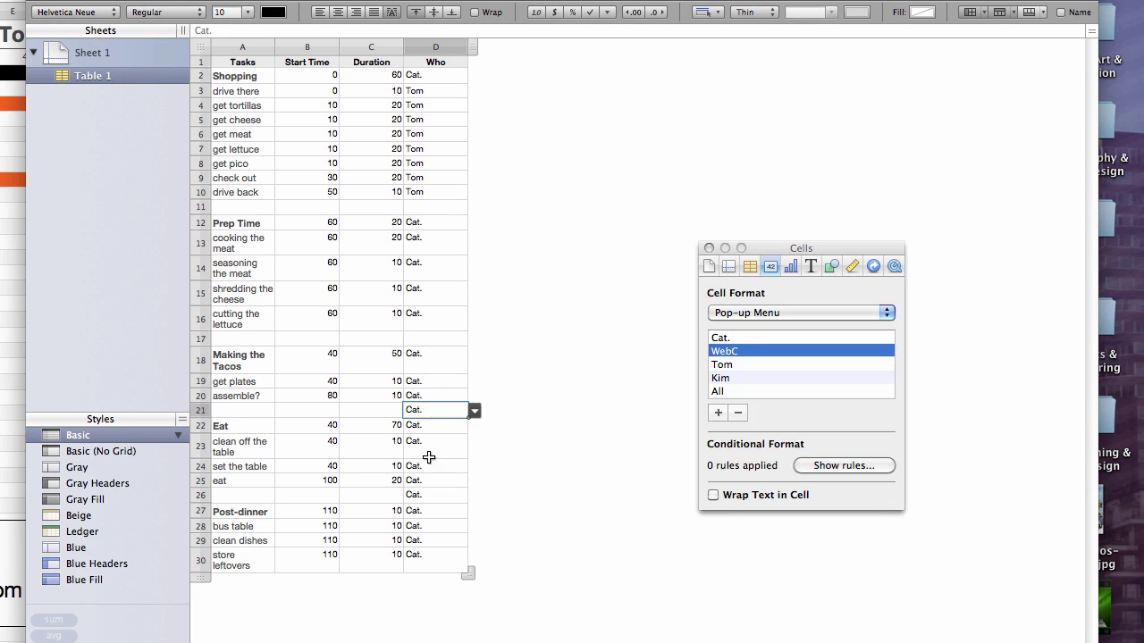
key(Delete)
click(429, 494)
key(Delete)
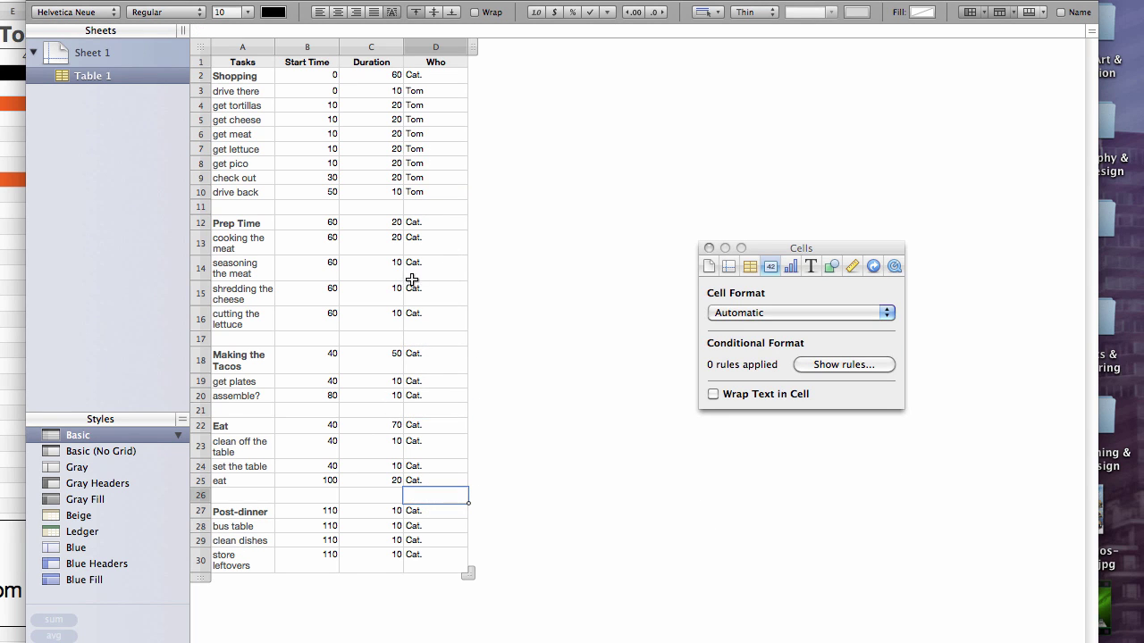
Assign a person to cooking the meat, and paste them into seasoning, clean off table and set table
click(436, 242)
drag(536, 0, 784, 0)
drag(781, 245, 936, 239)
click(723, 245)
click(682, 259)
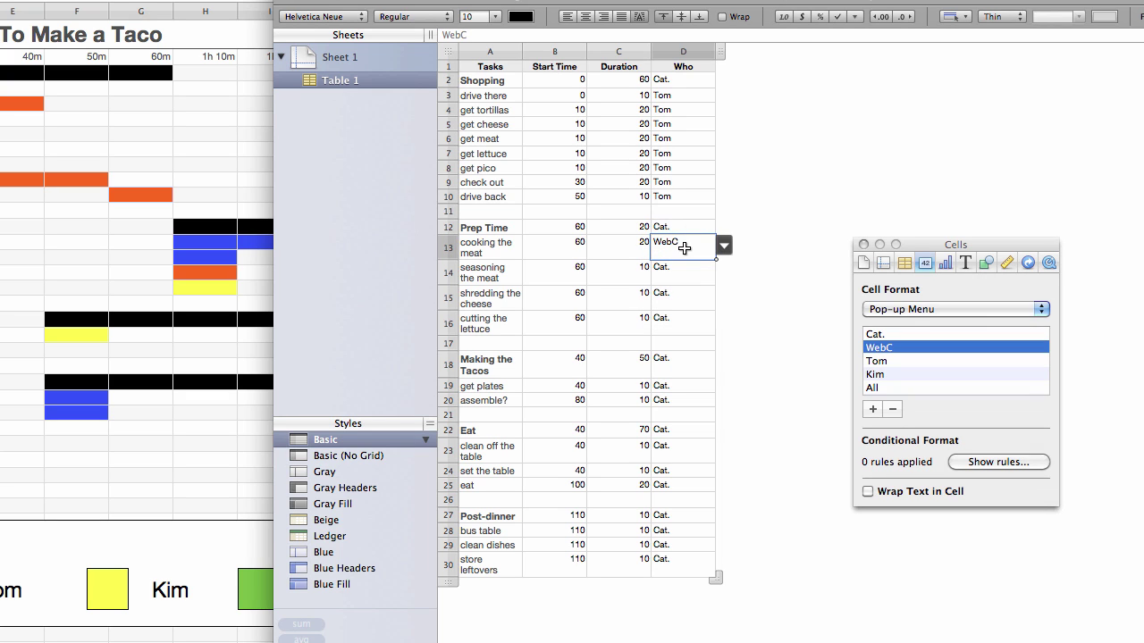
click(687, 269)
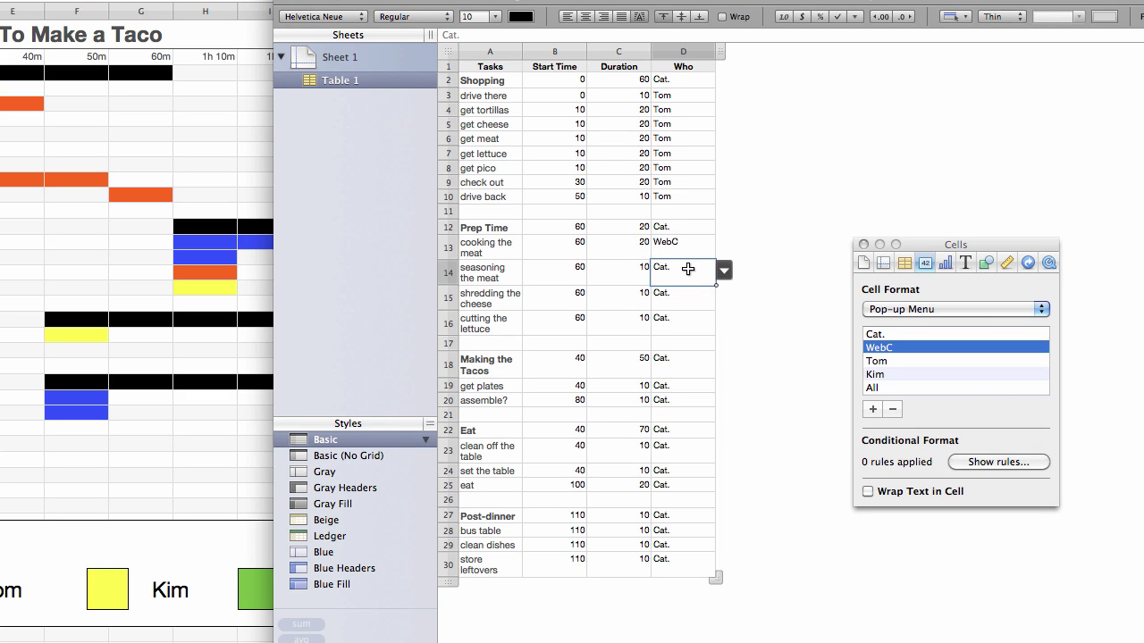
key(super+v)
click(689, 447)
key(super+v)
click(684, 471)
key(super+v)
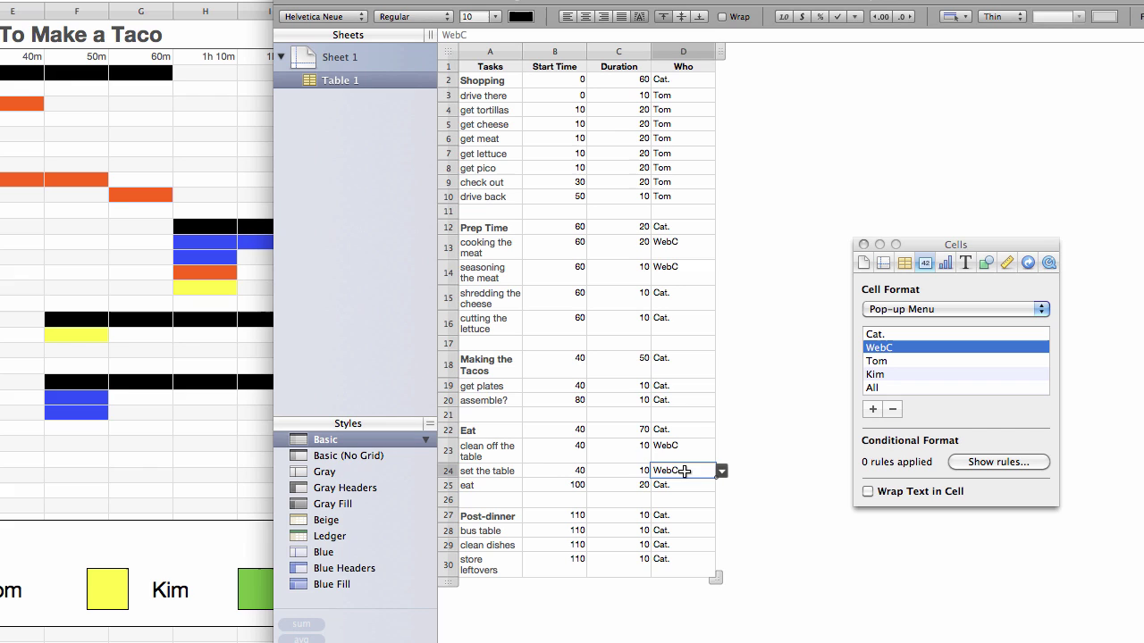
Give shredding the cheese drive back's person, and assign another person to cutting lettuce and get plates
click(680, 292)
click(670, 199)
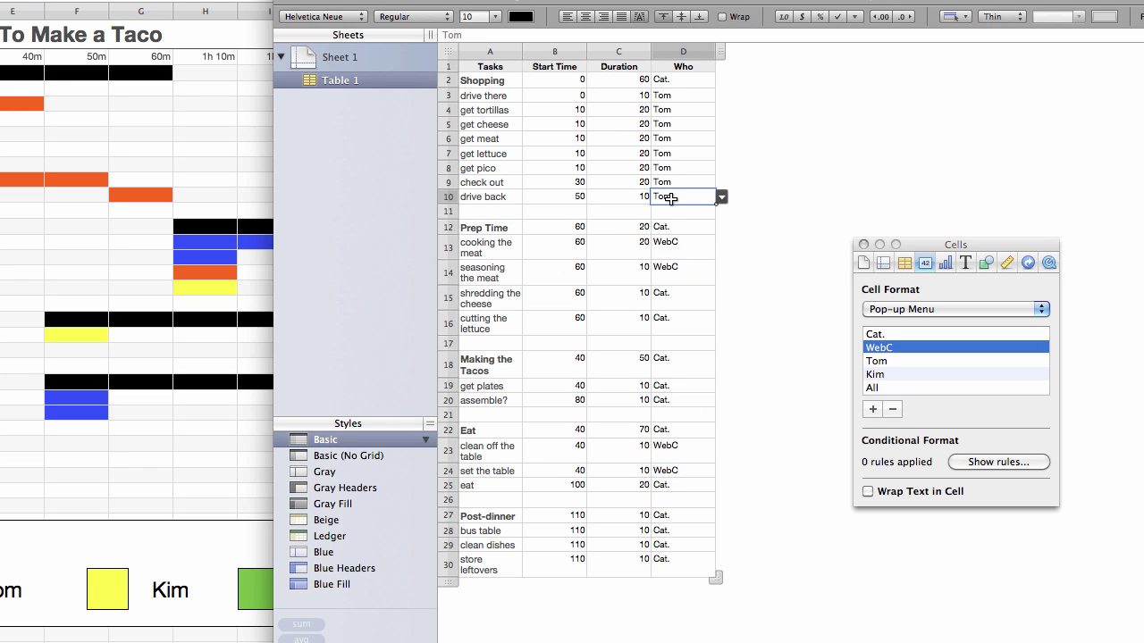
click(701, 299)
key(super+v)
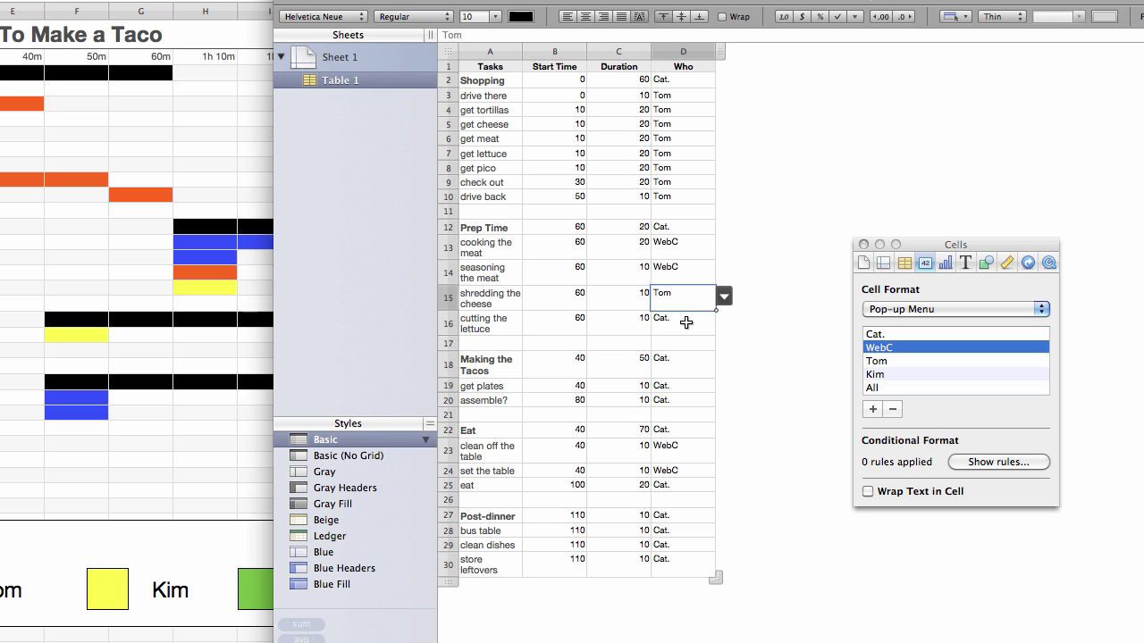
click(704, 320)
click(723, 322)
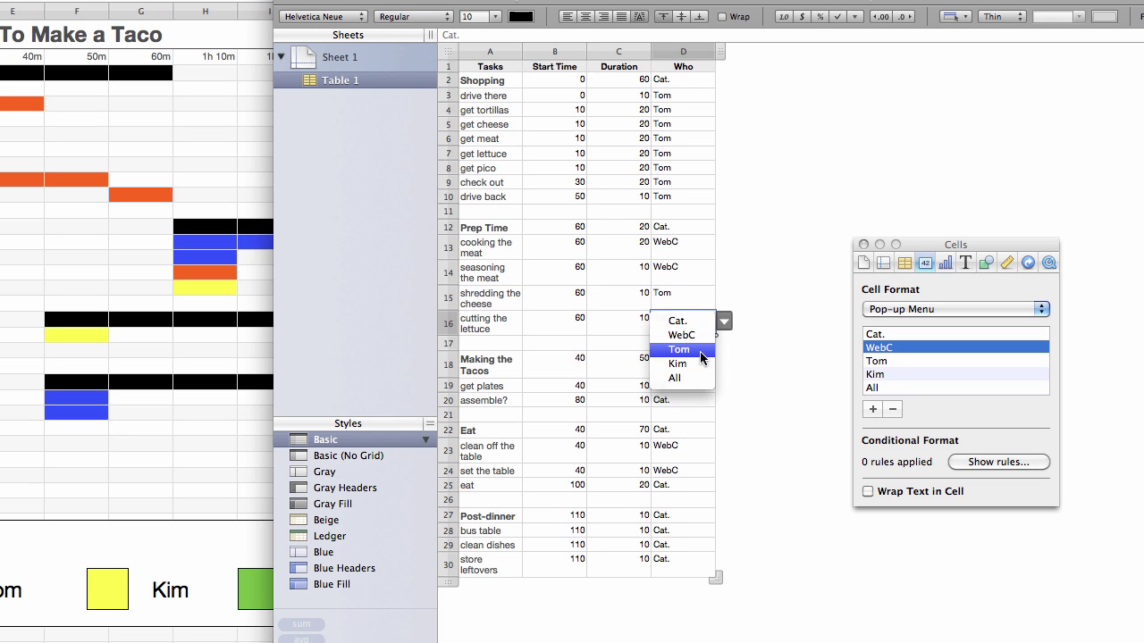
click(700, 362)
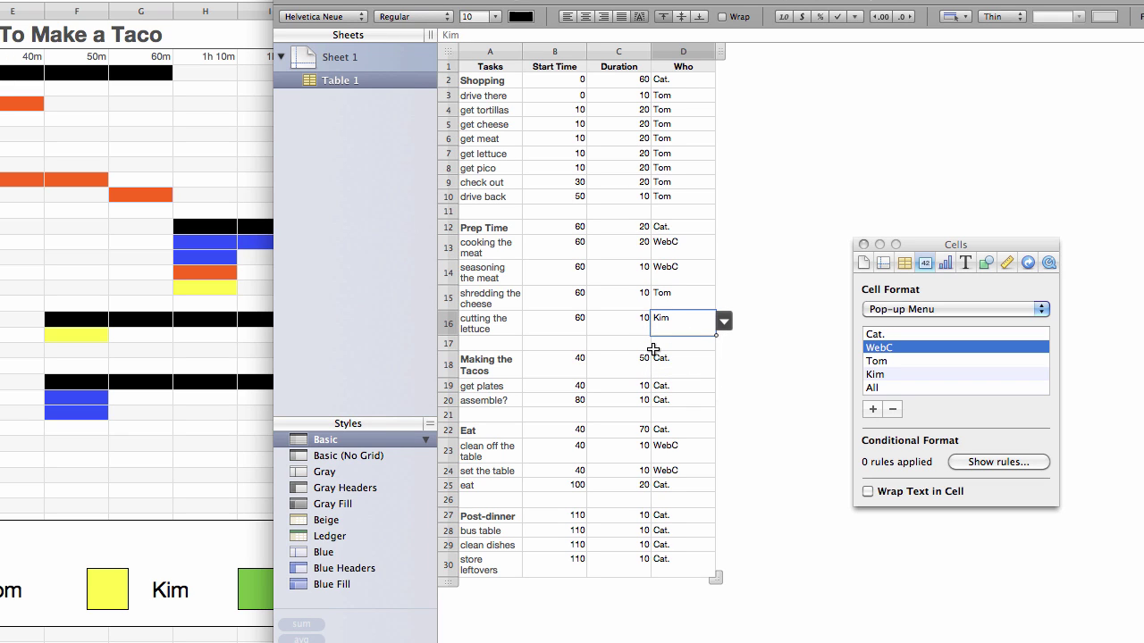
click(696, 346)
click(684, 325)
click(685, 385)
key(super+v)
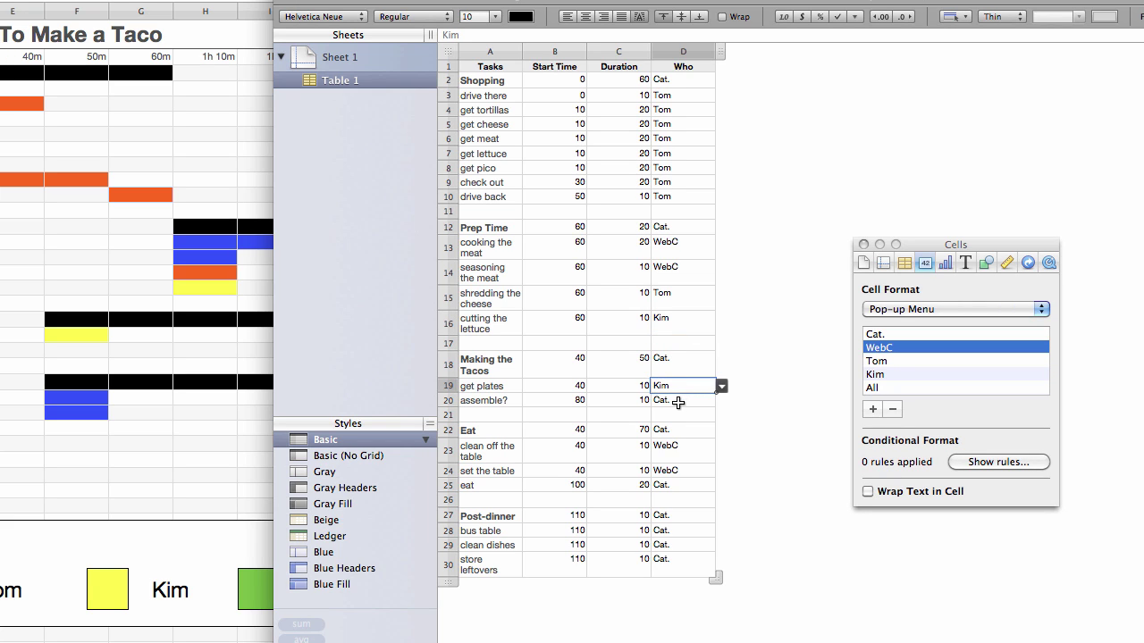
Assign All to the assemble? and eat tasks
click(696, 401)
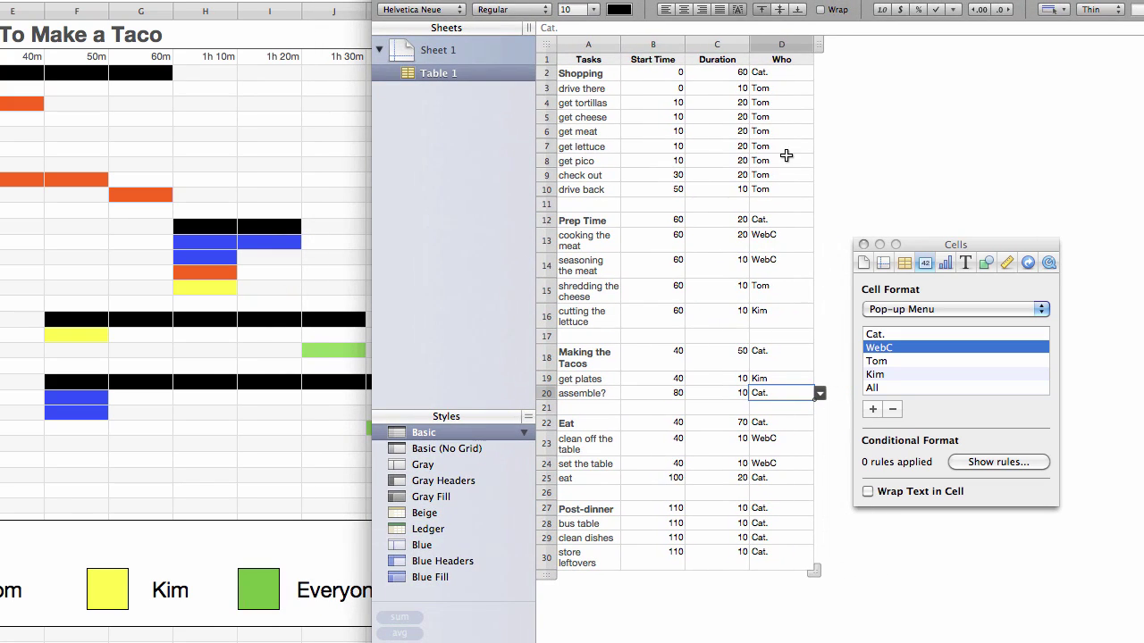
click(816, 396)
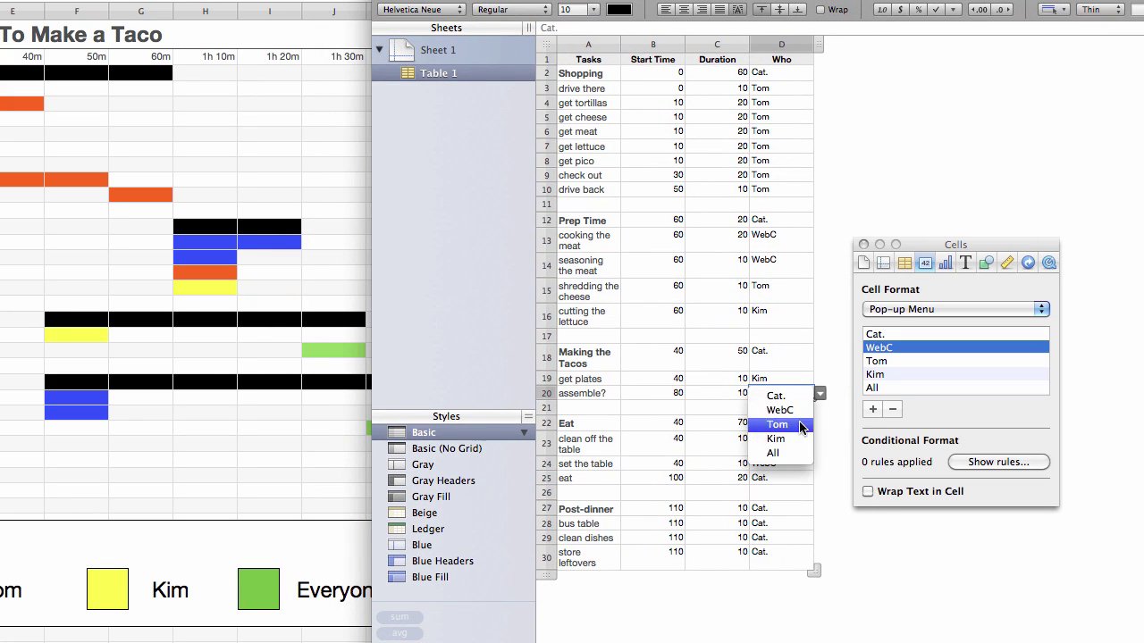
click(791, 457)
click(782, 477)
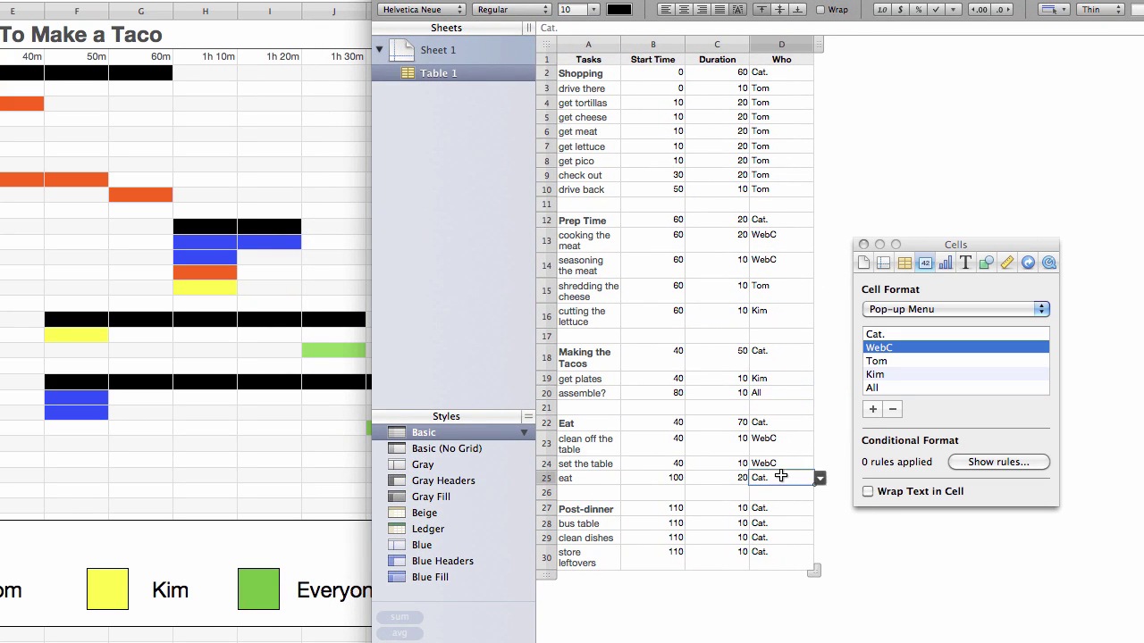
click(780, 381)
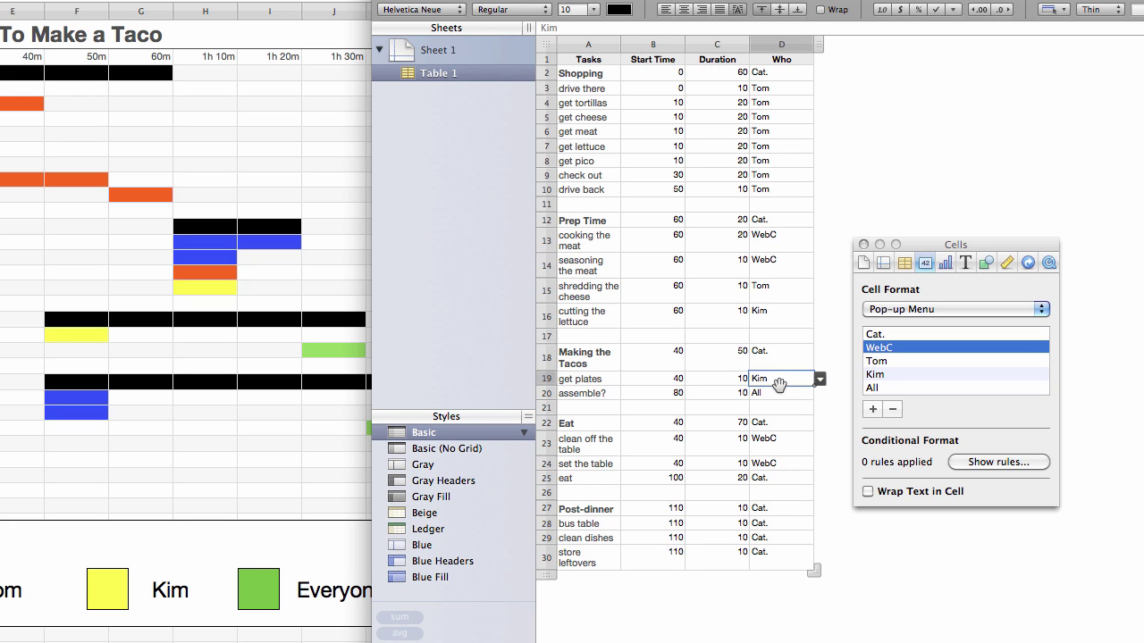
click(777, 391)
click(779, 478)
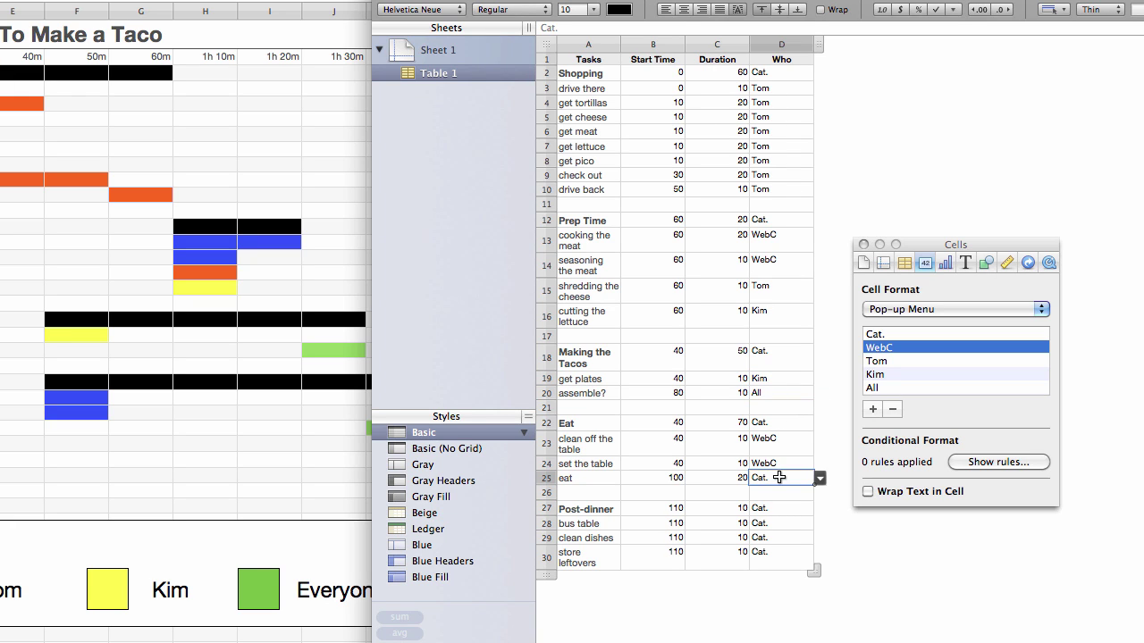
text(All)
Copy set the table's person into bus table, clean dishes and store leftovers
click(780, 524)
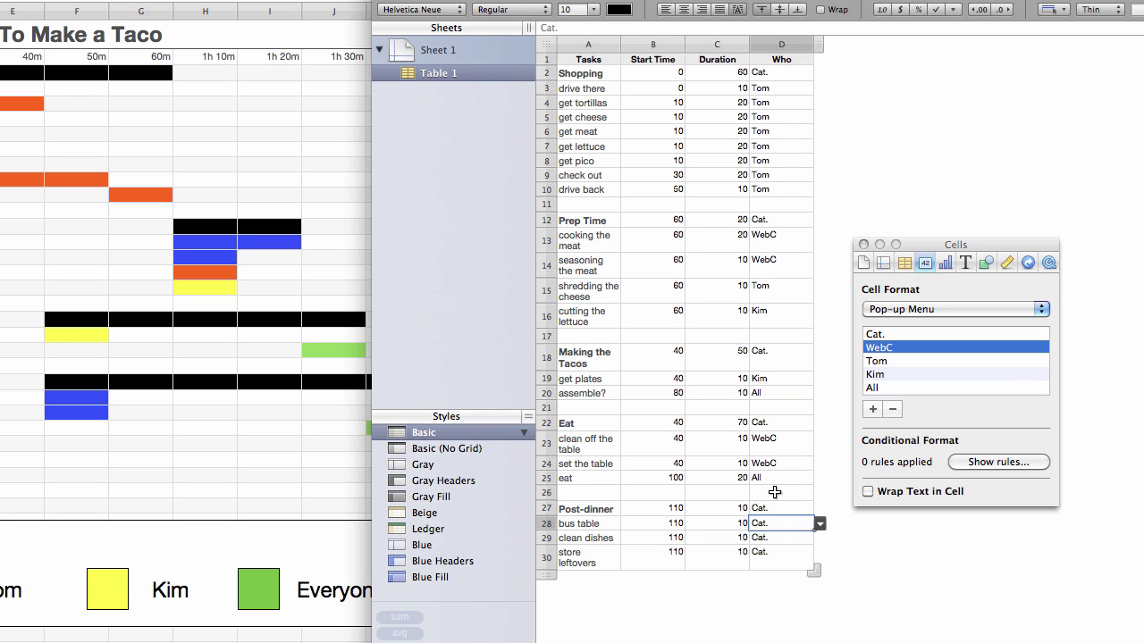
click(782, 443)
click(783, 463)
click(780, 524)
text(WebC)
click(780, 538)
text(WebC)
click(780, 553)
text(WebC)
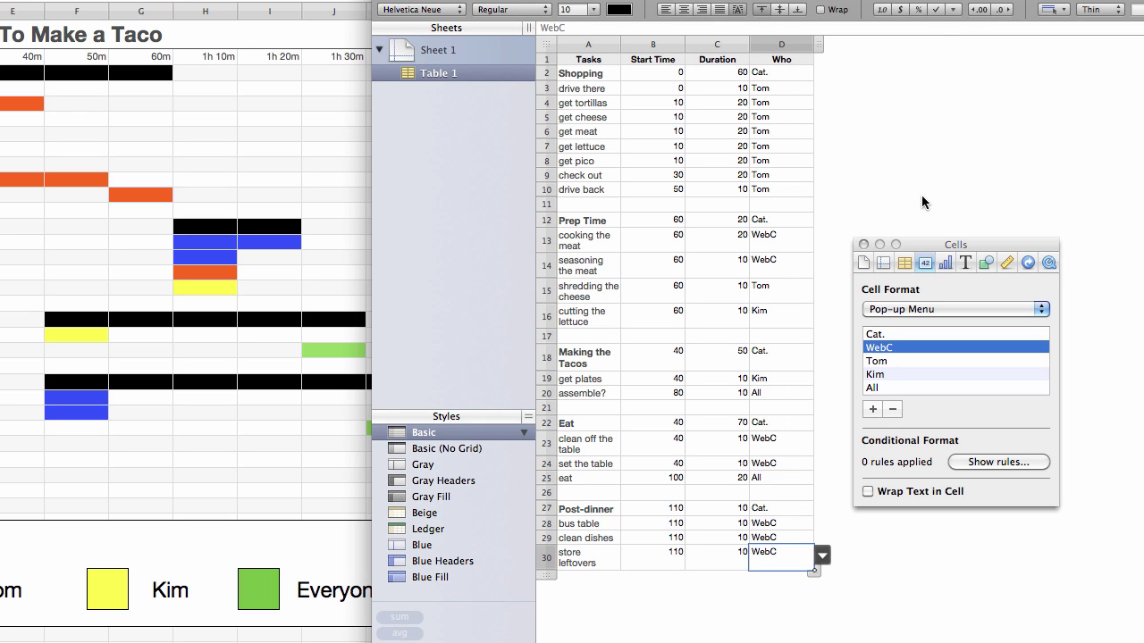
click(923, 202)
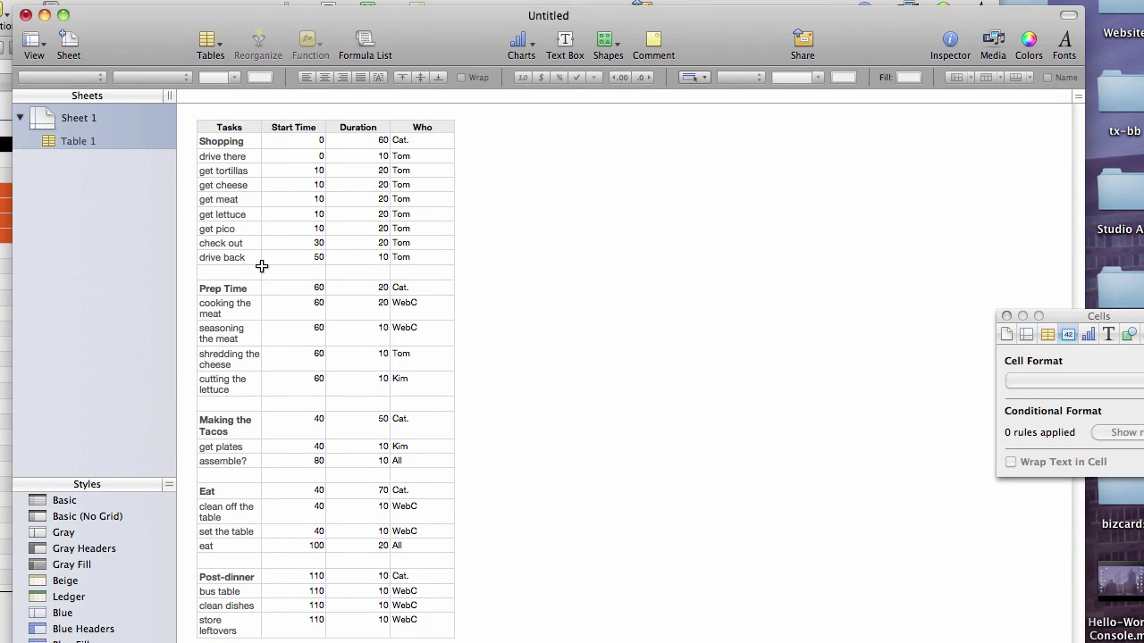
Insert a stacked bar chart built from the whole task table
click(216, 130)
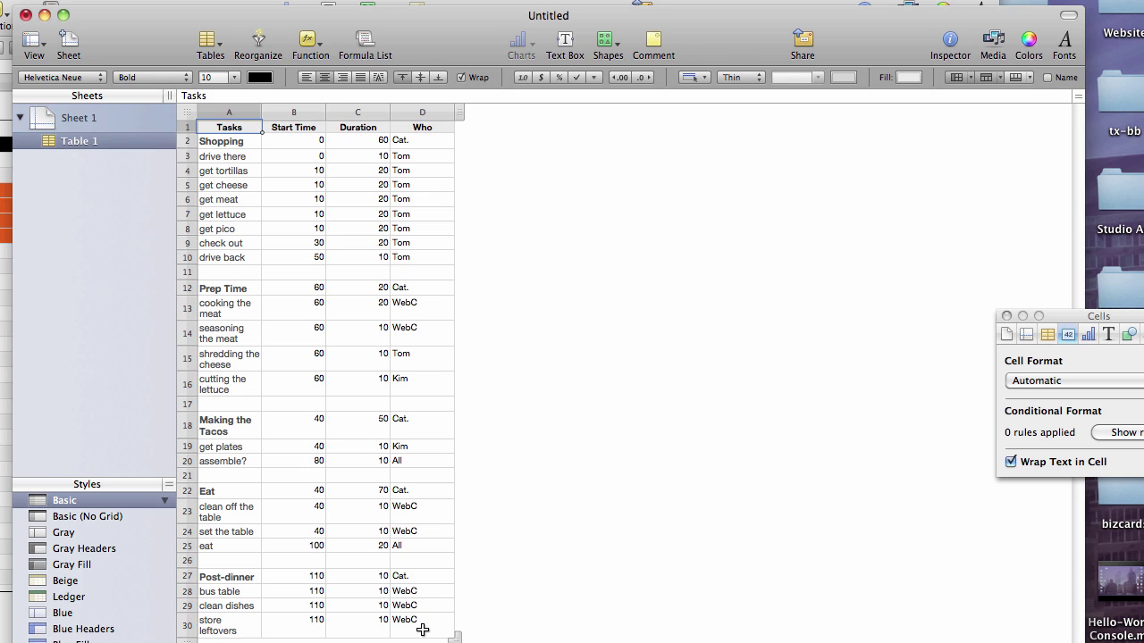
key(super+a)
click(526, 43)
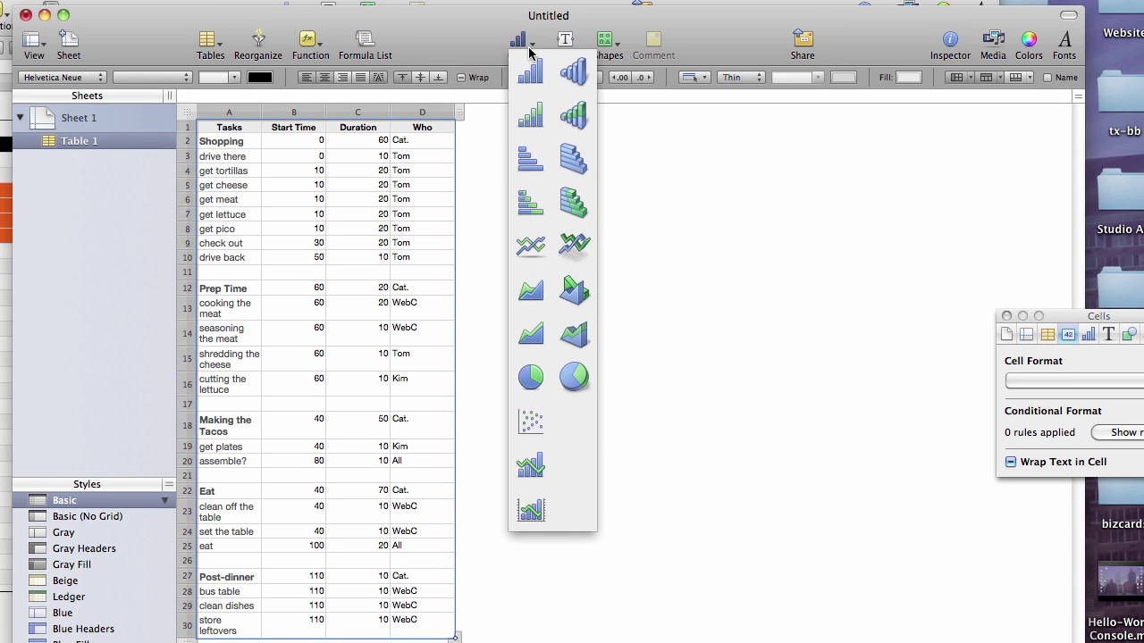
click(527, 208)
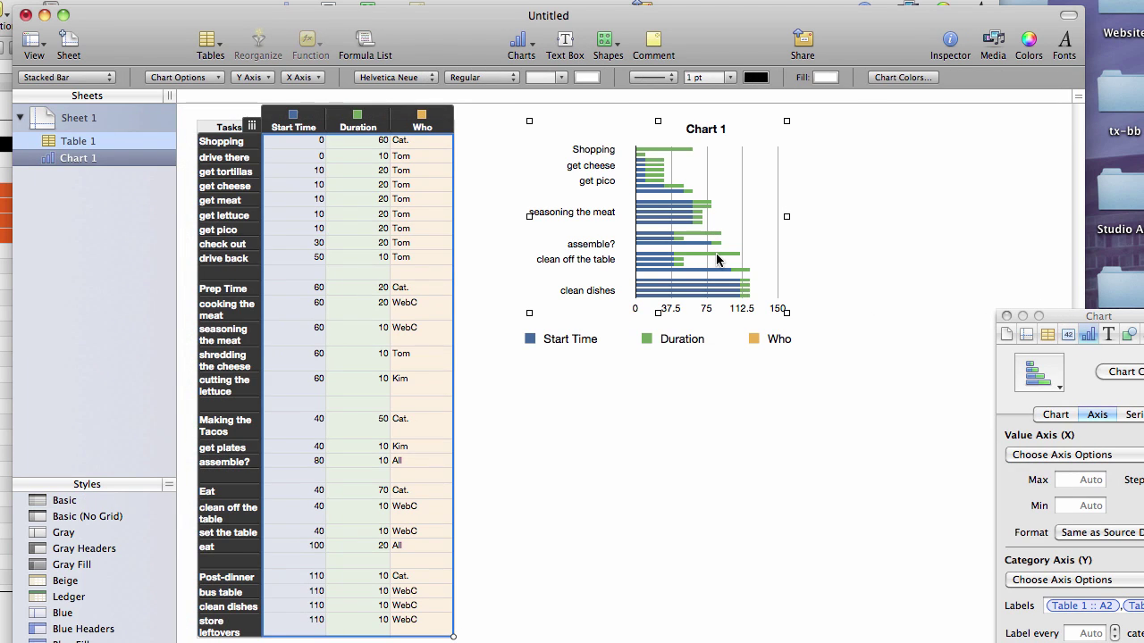
Move the chart beside the table, put the legend below it, and enlarge it to show every task
drag(677, 295, 654, 268)
drag(762, 331, 789, 314)
drag(660, 358, 668, 622)
click(669, 435)
click(784, 307)
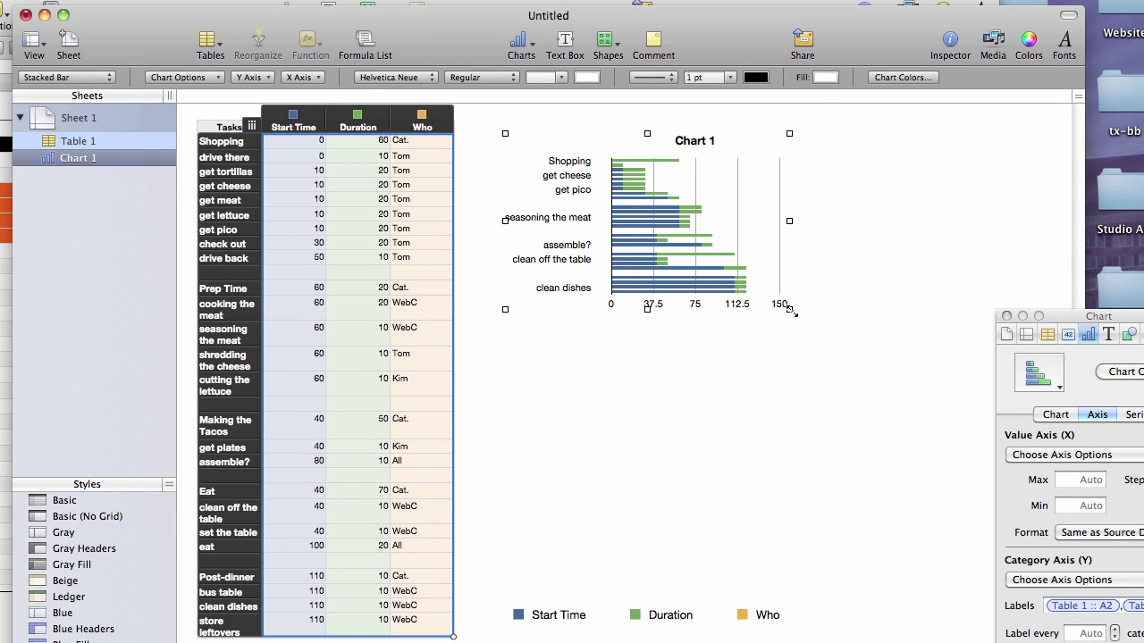
drag(791, 309, 1028, 627)
drag(1081, 323, 1117, 332)
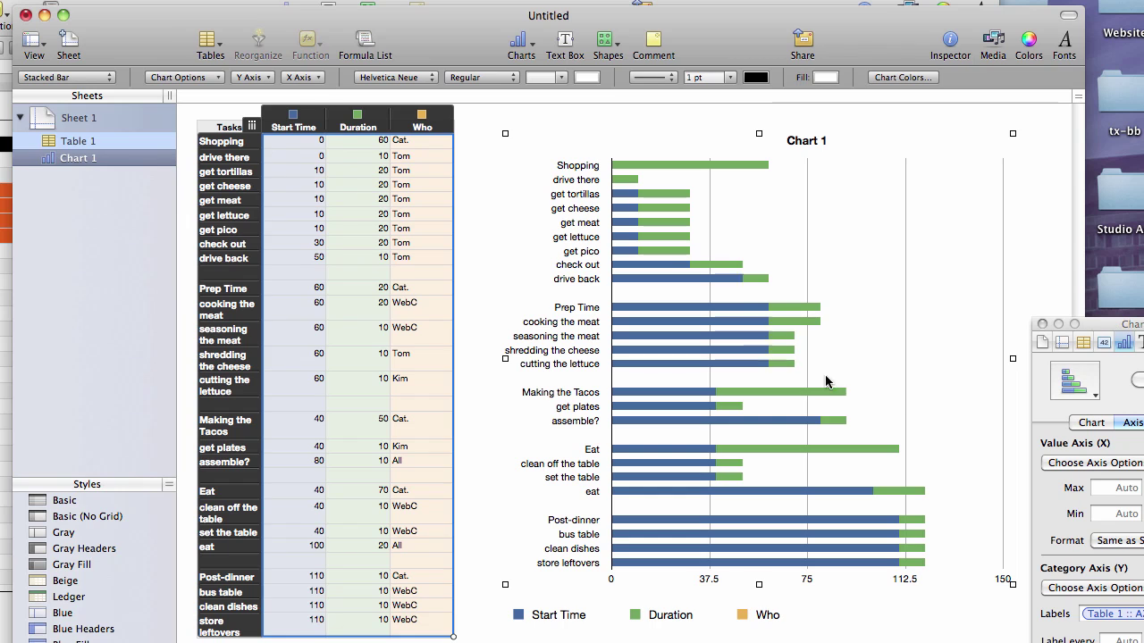
Preview the chart, then reselect the Start Time column and the chart
click(482, 234)
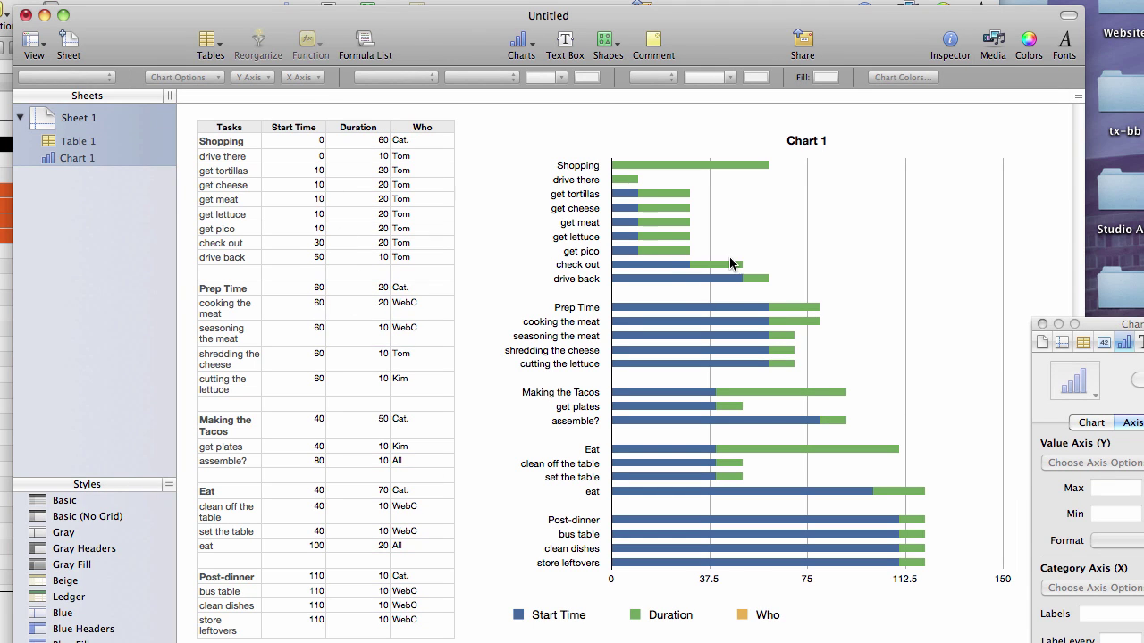
click(291, 125)
click(292, 116)
click(638, 247)
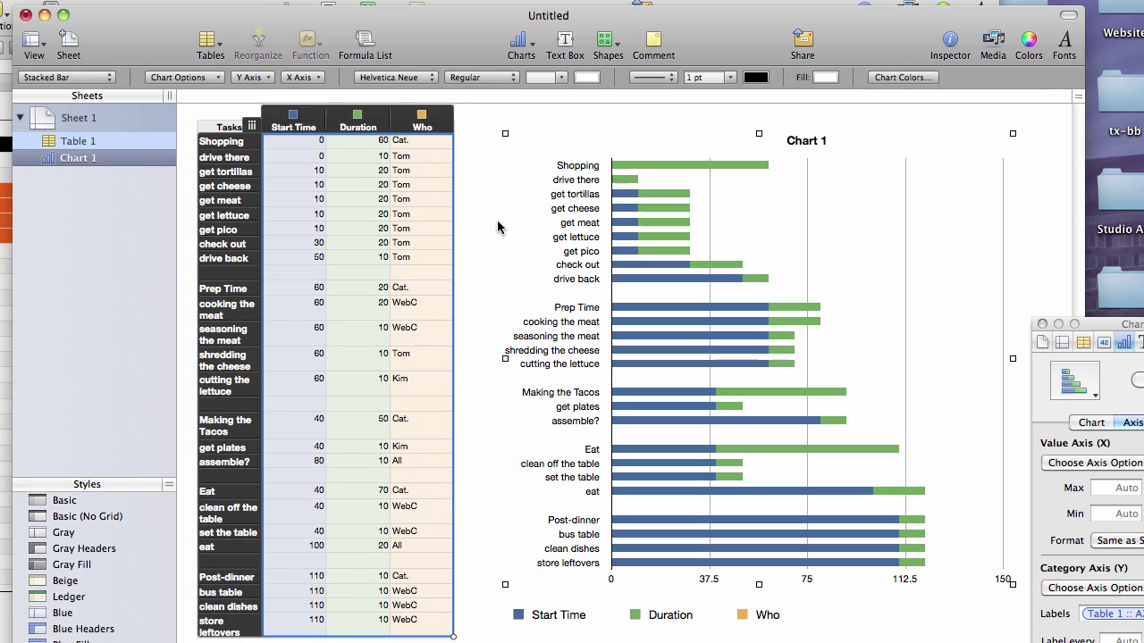
Set the Start Time series fill to None so those bars disappear
click(297, 125)
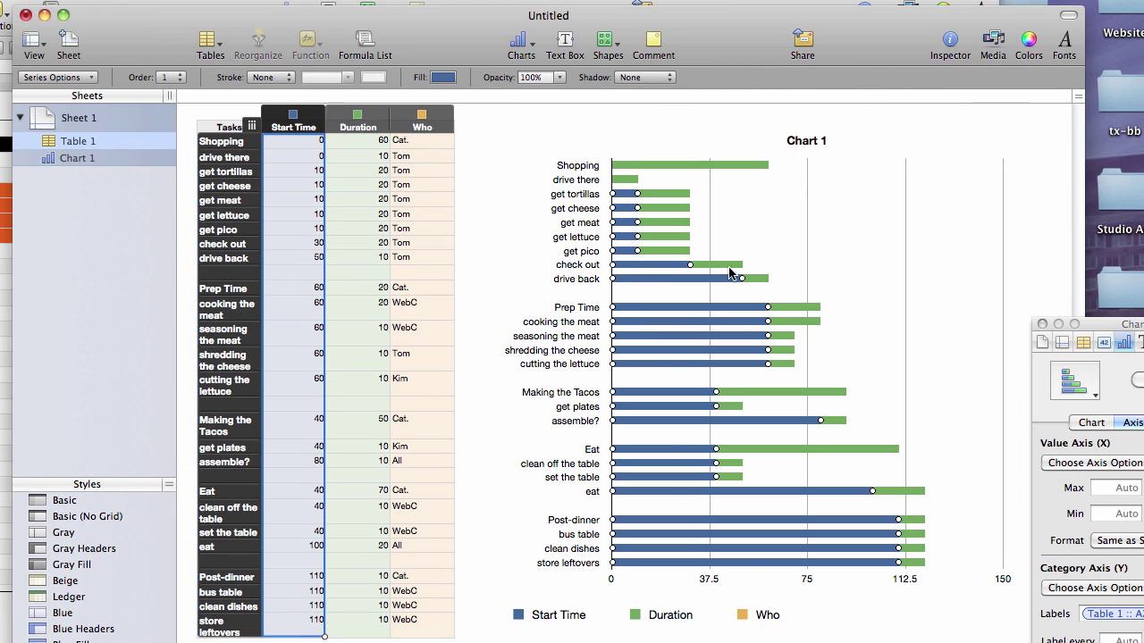
click(446, 80)
click(442, 96)
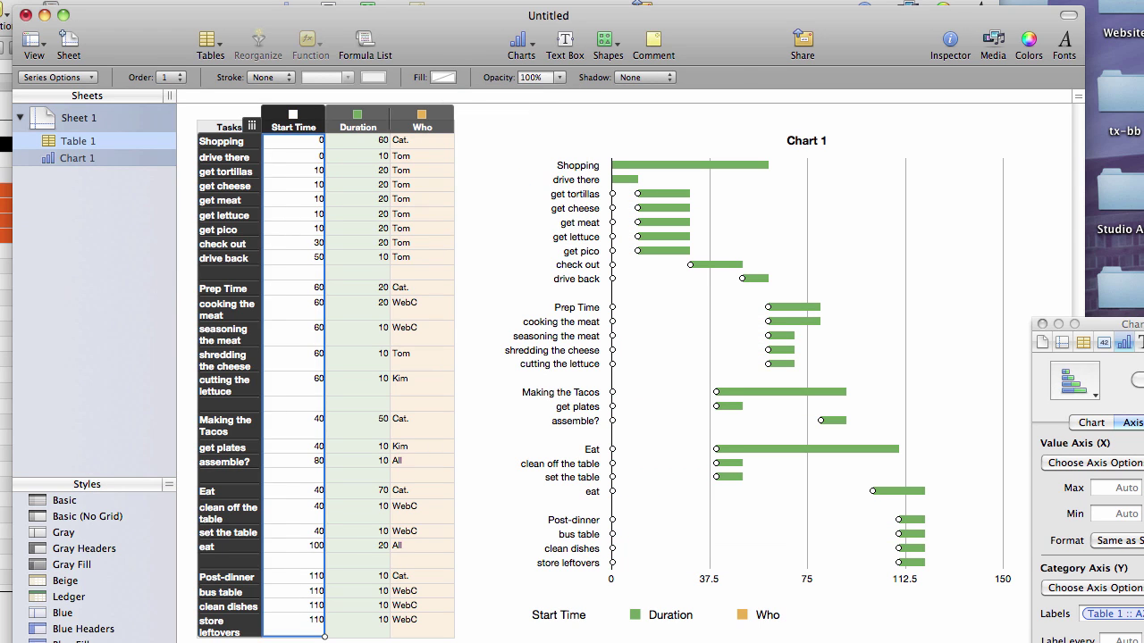
click(534, 264)
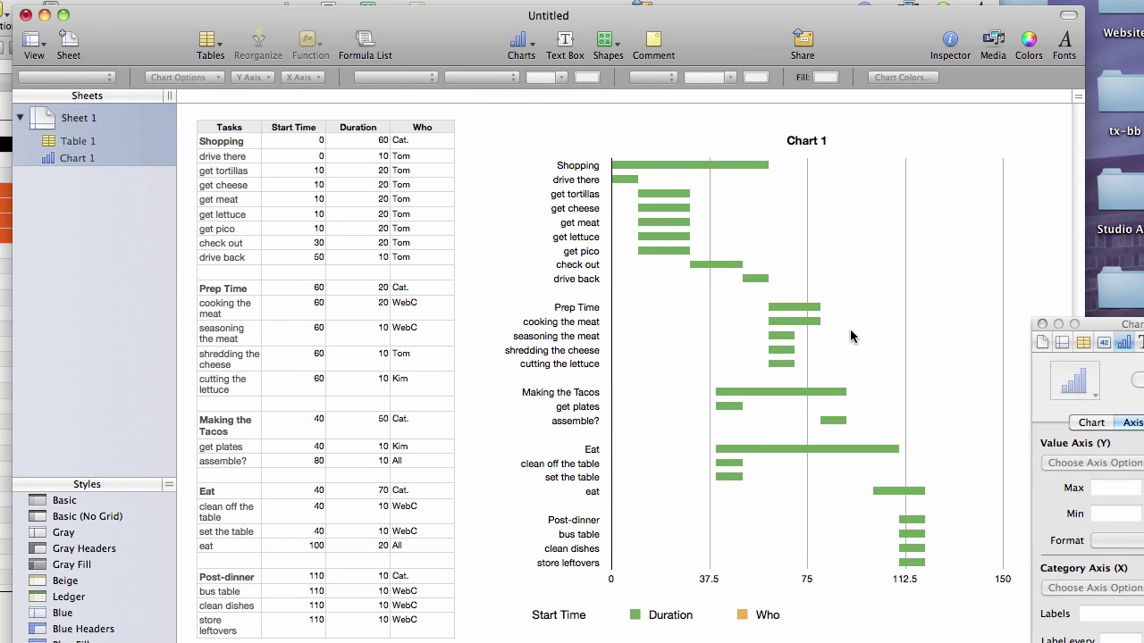
Delete the 'Start Time' entry from the chart legend
click(593, 619)
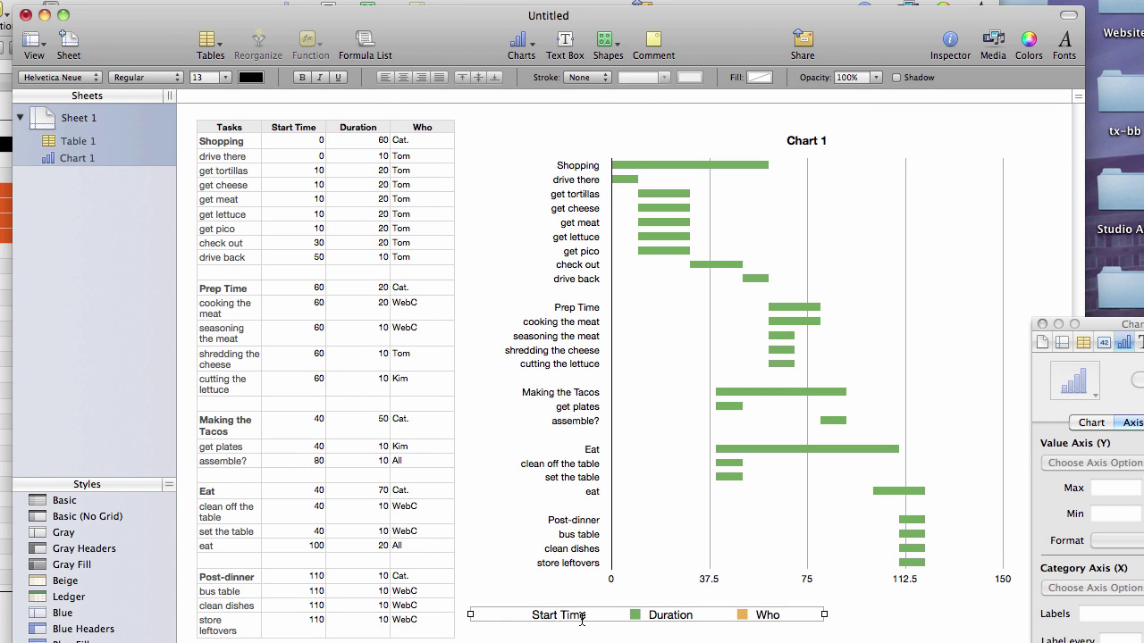
drag(586, 618, 531, 618)
key(BackSpace)
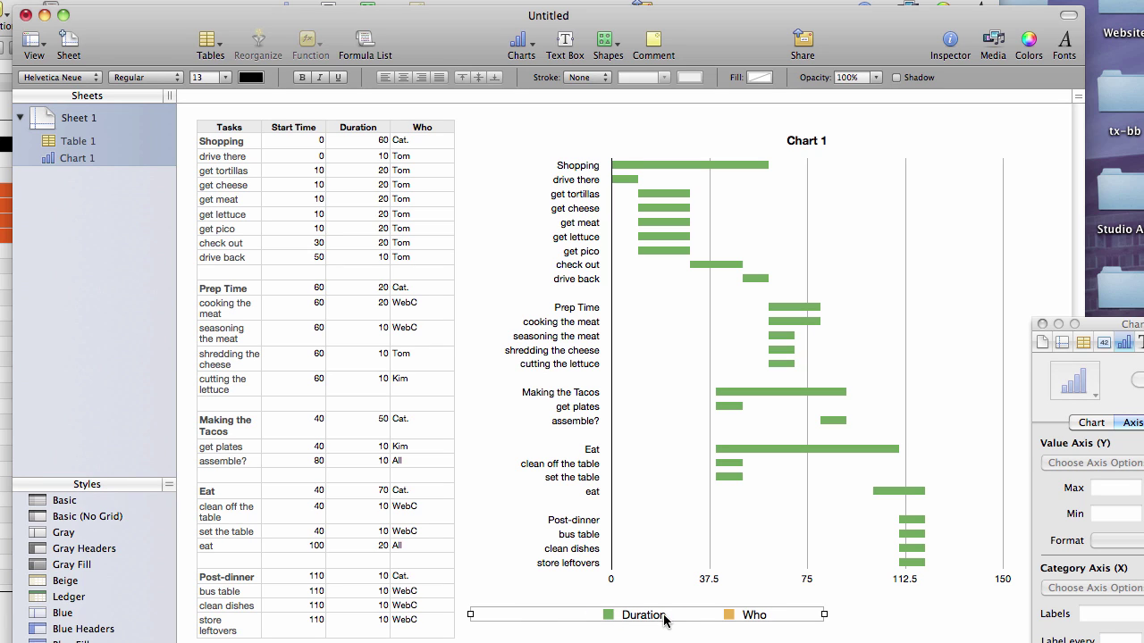
key(Escape)
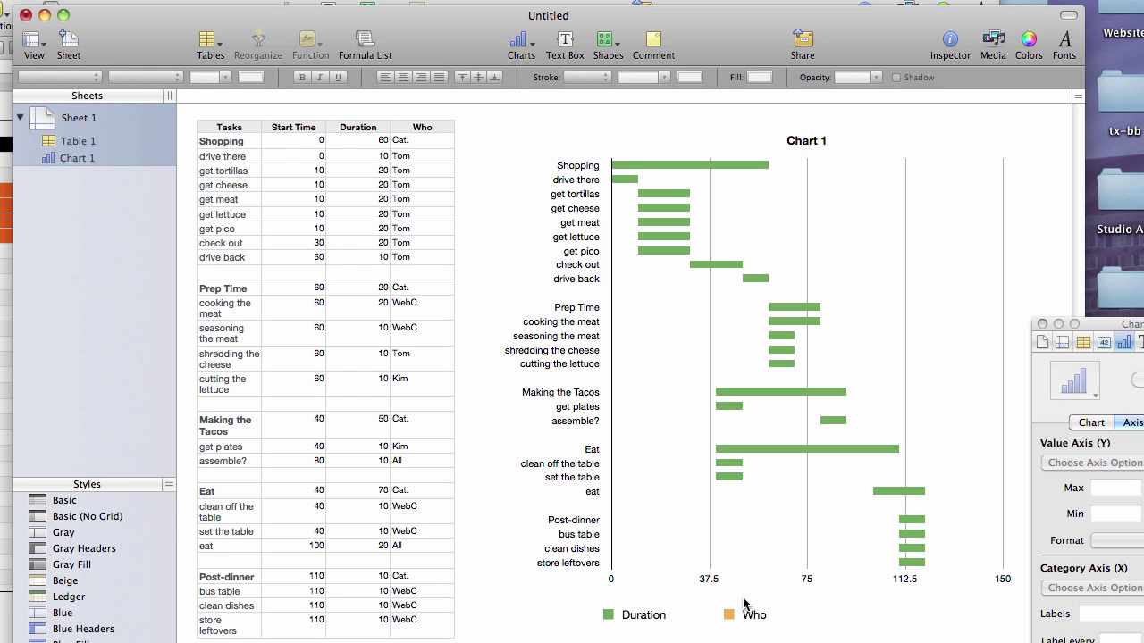
click(423, 157)
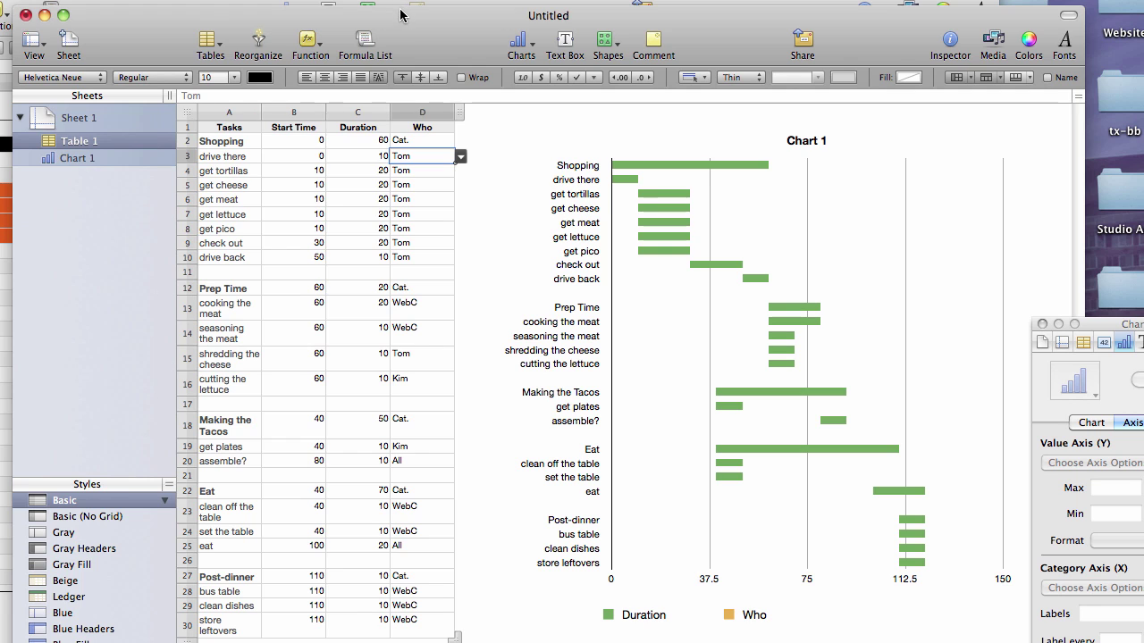
Delete Chart 1 from Sheet 1, then reselect Table 1 and its Tasks cell A1
mouse_move(400, 10)
mouse_down()
mouse_move(524, 238)
mouse_move(414, 8)
mouse_up()
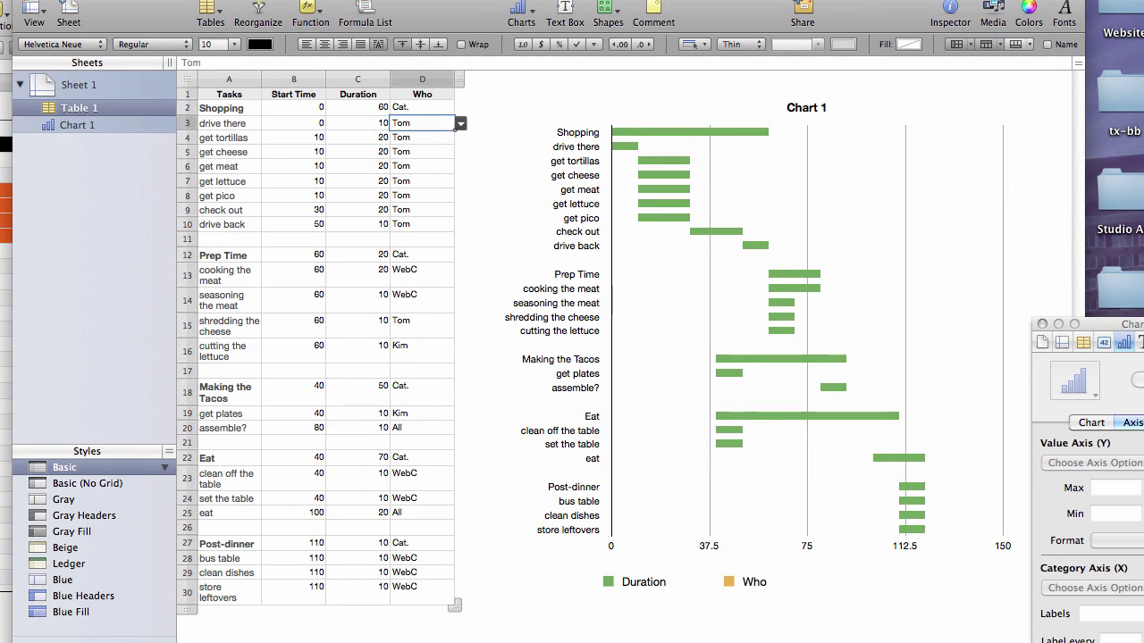
click(587, 325)
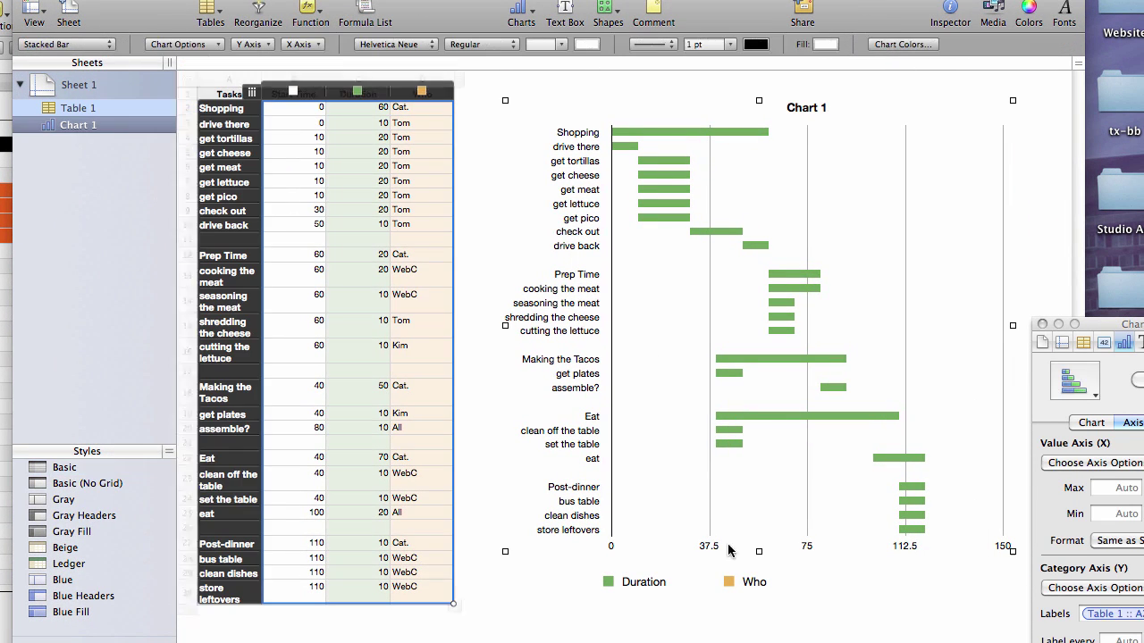
click(484, 232)
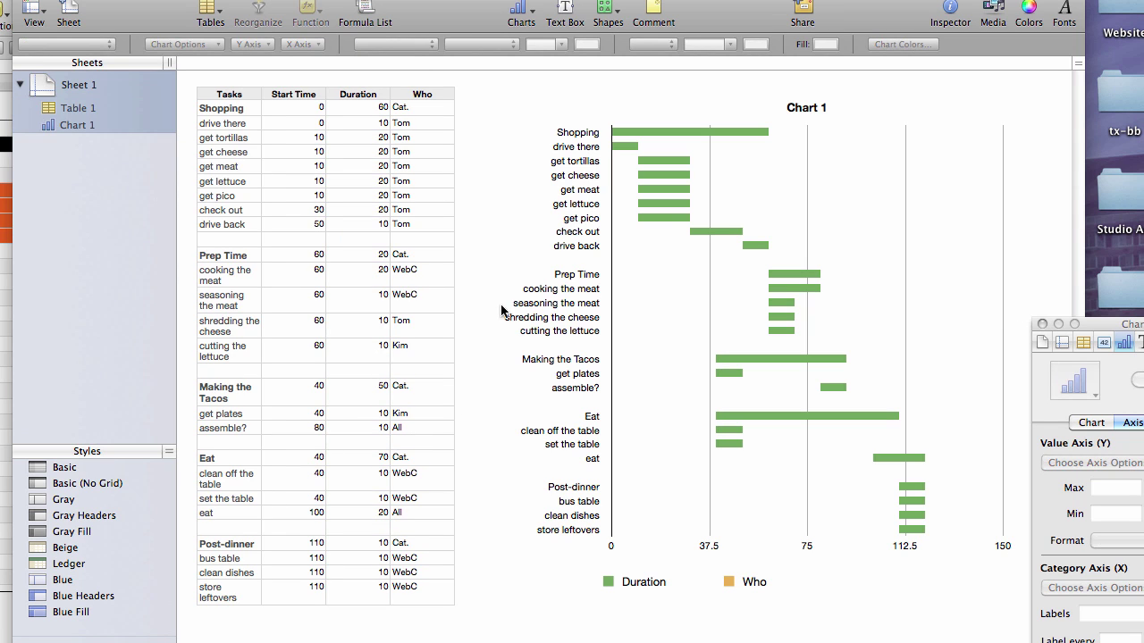
drag(430, 7, 419, 12)
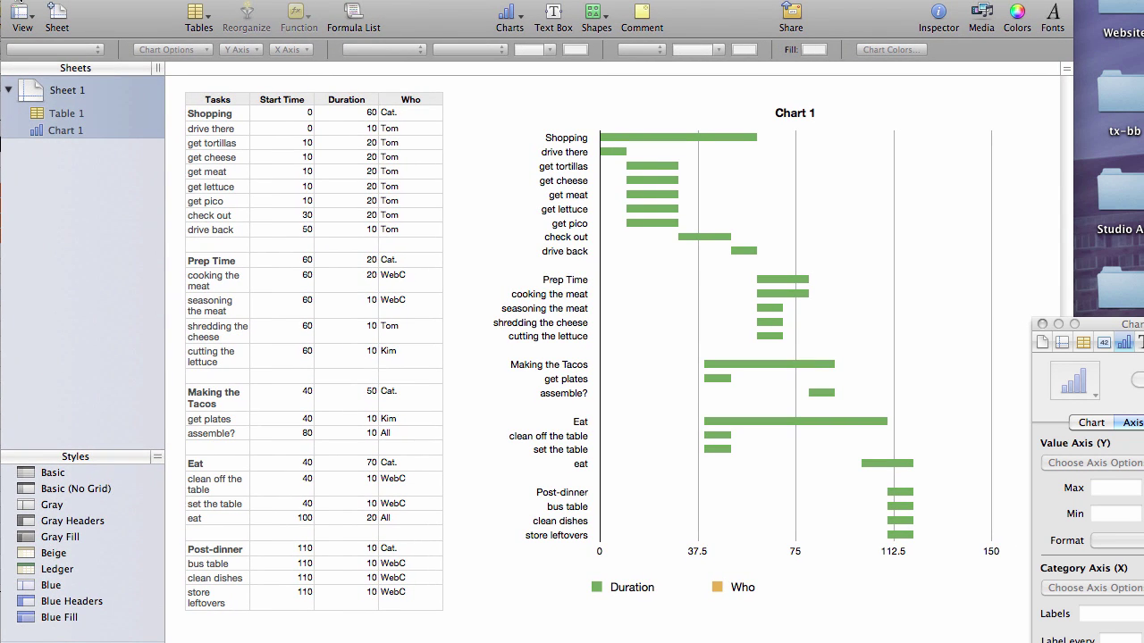
click(521, 393)
key(Delete)
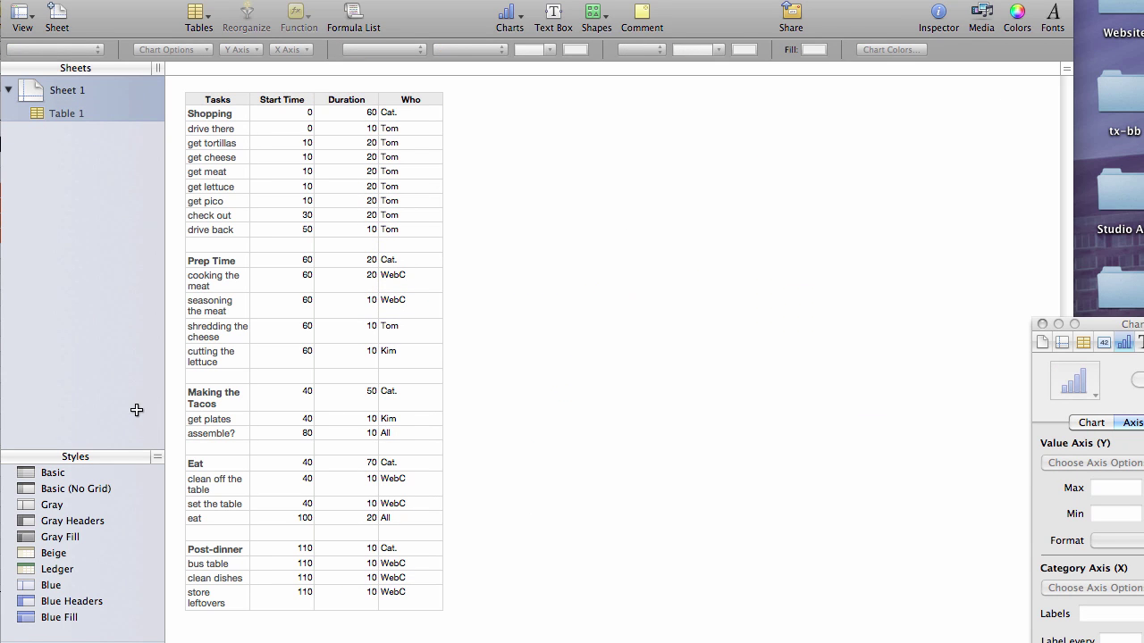
click(396, 99)
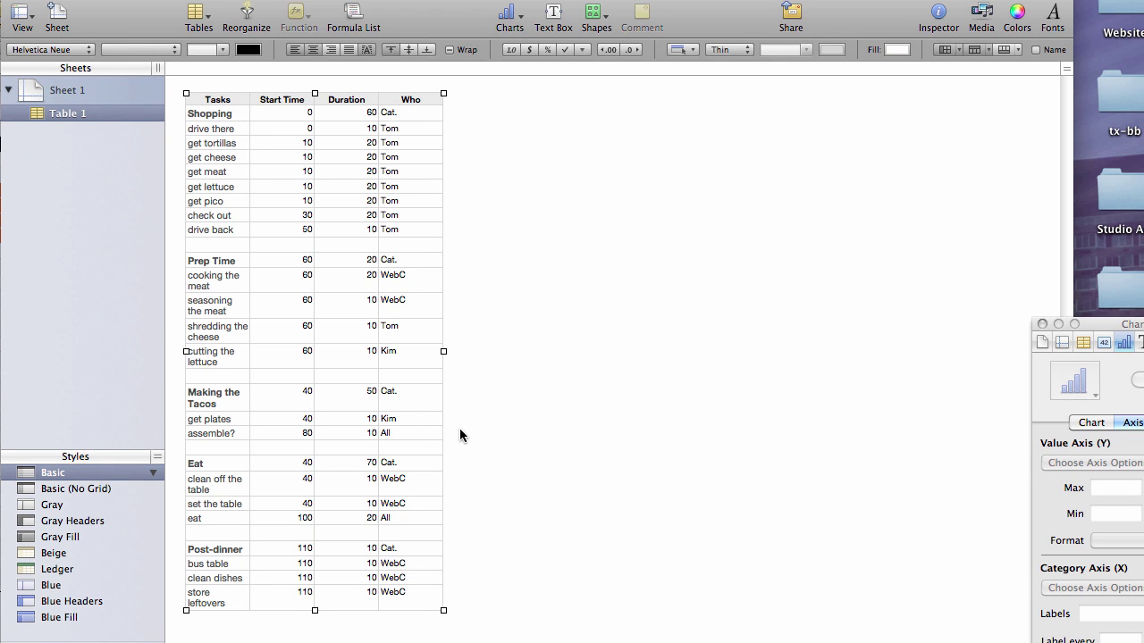
click(209, 104)
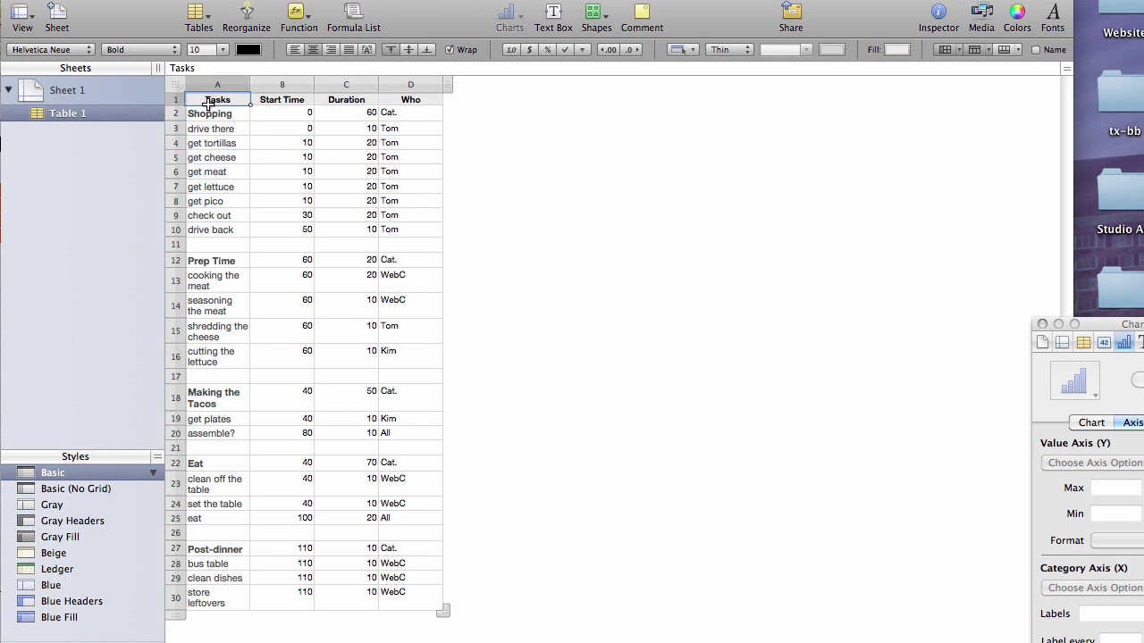
Extend the table to add columns E through H
drag(447, 617, 698, 612)
click(639, 419)
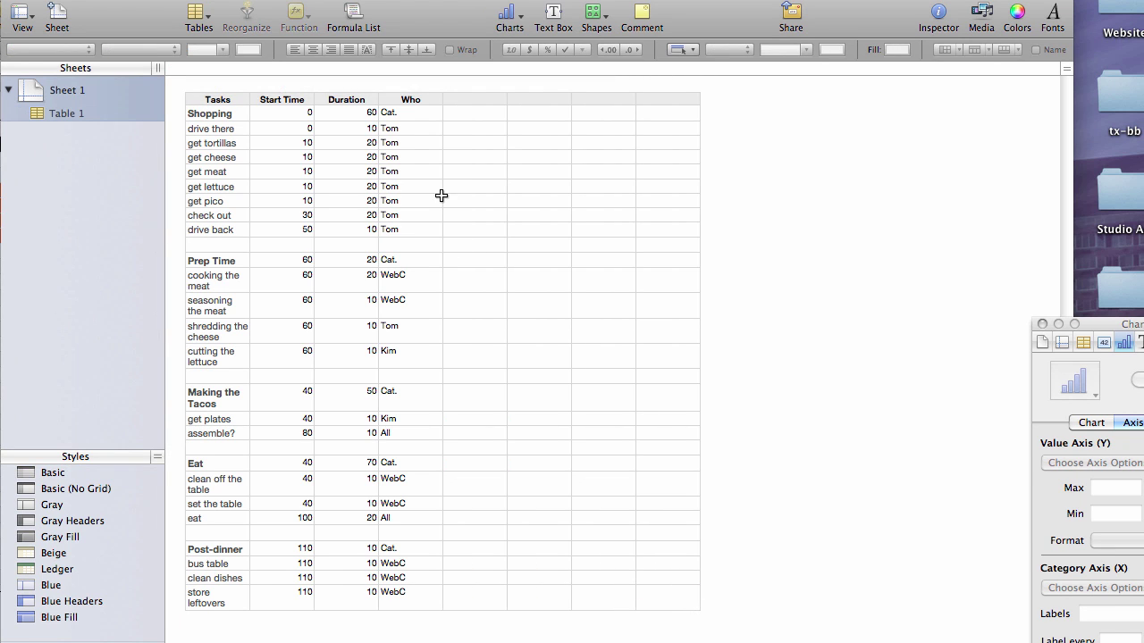
click(356, 102)
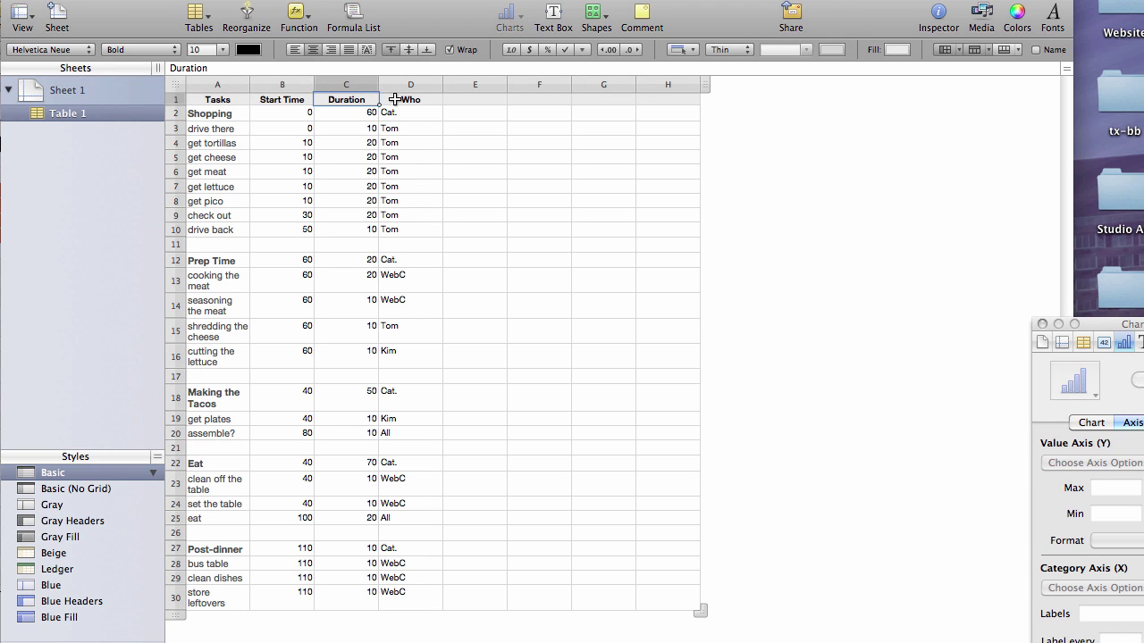
Enter the headers Cat., WebC, Tom and Kim across C1 to F1
text(Cat.)
click(410, 100)
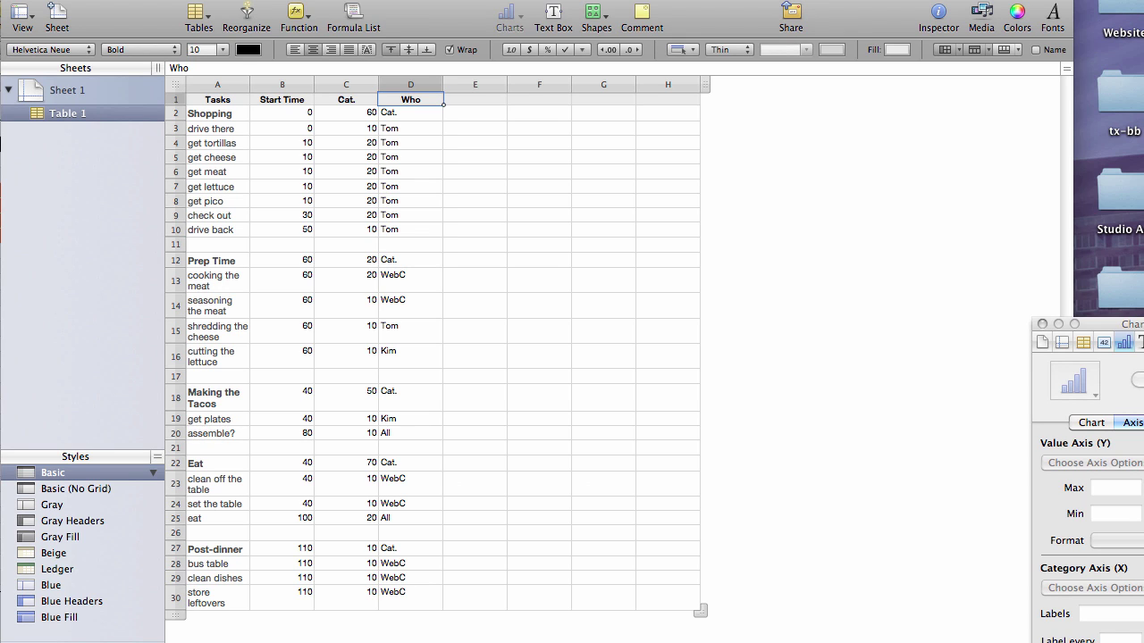
text(WebC)
key(Tab)
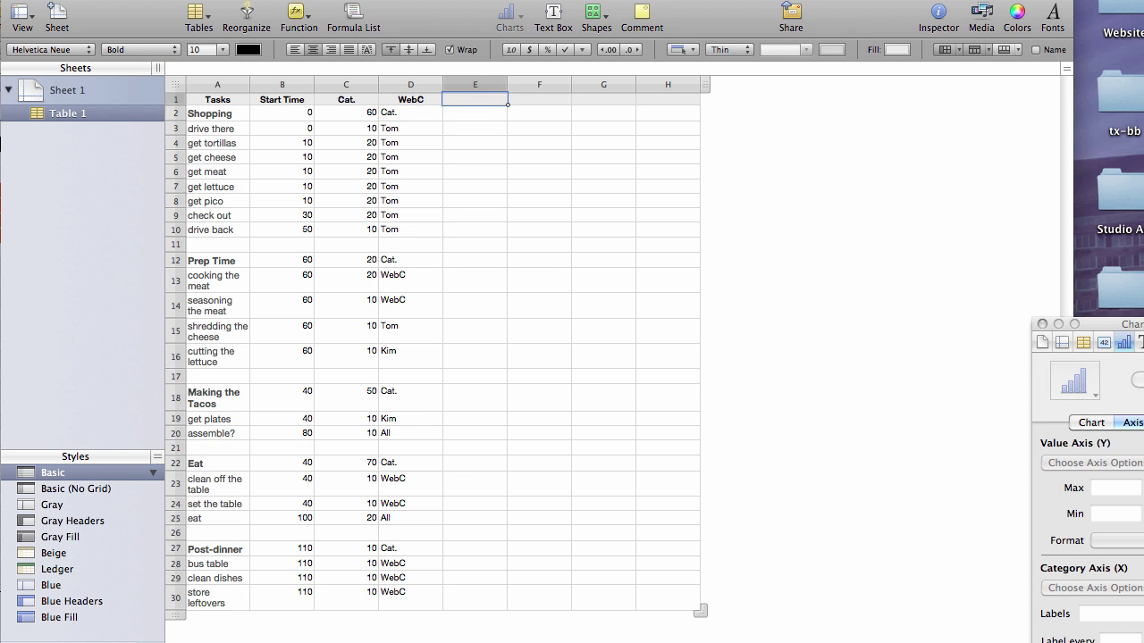
key(Tab)
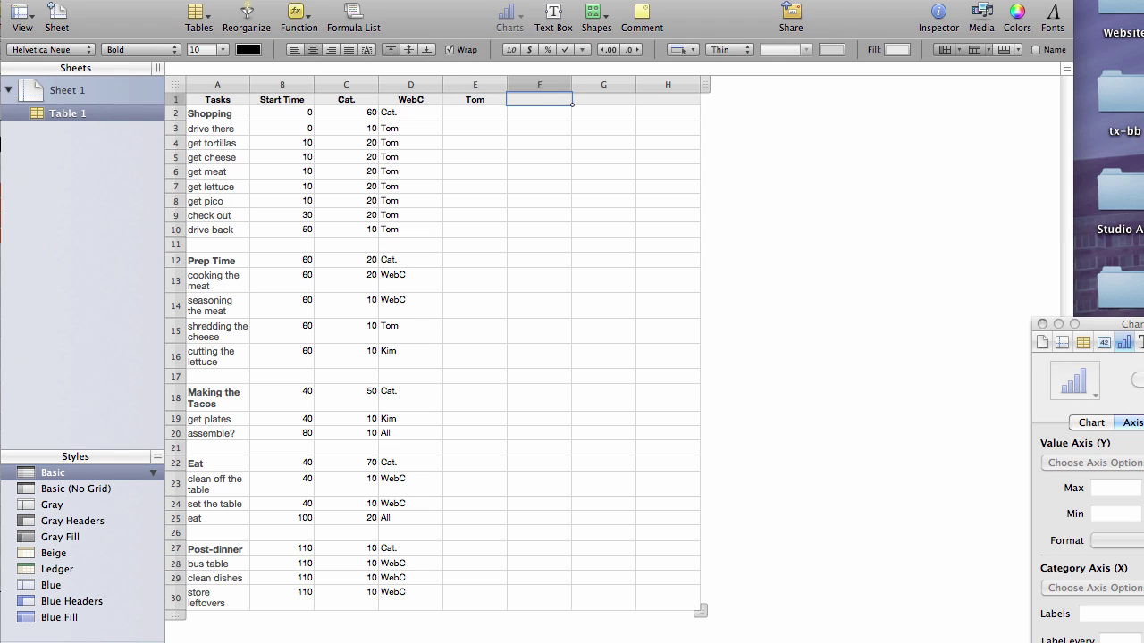
text(Kim)
key(Tab)
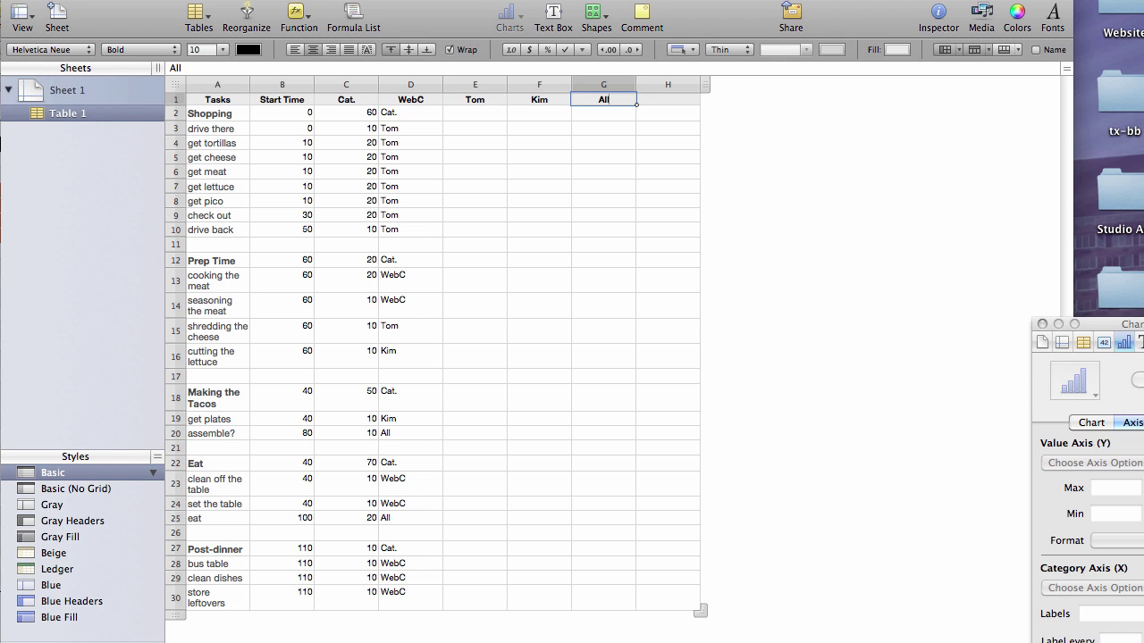
Commit the All header, then clear the Cat. labels from cells D2 and D12
click(390, 113)
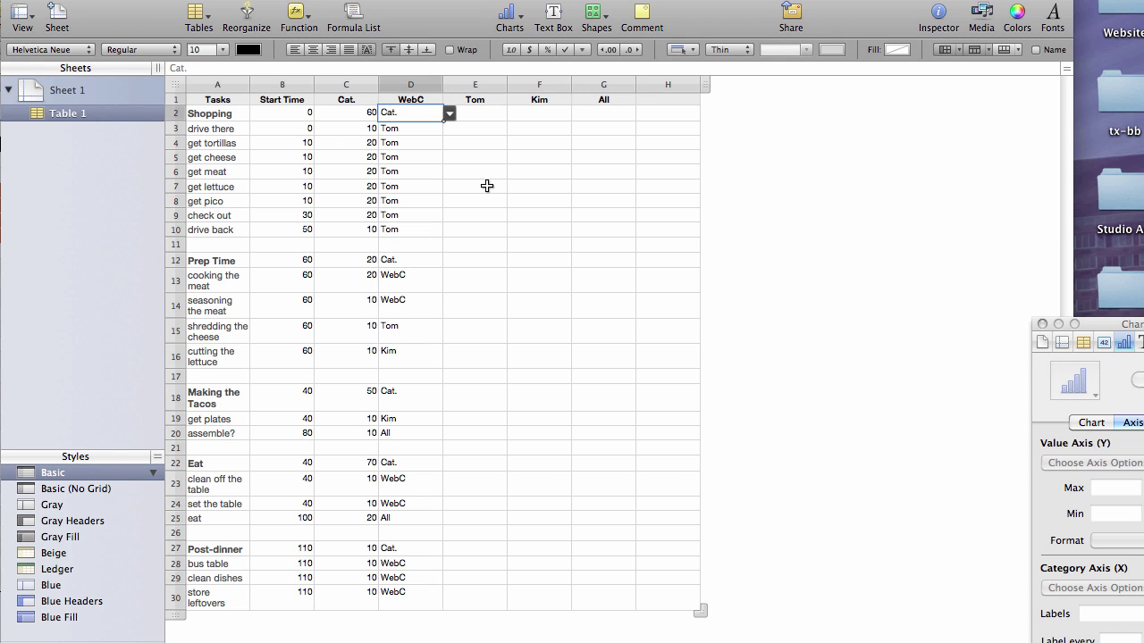
click(361, 114)
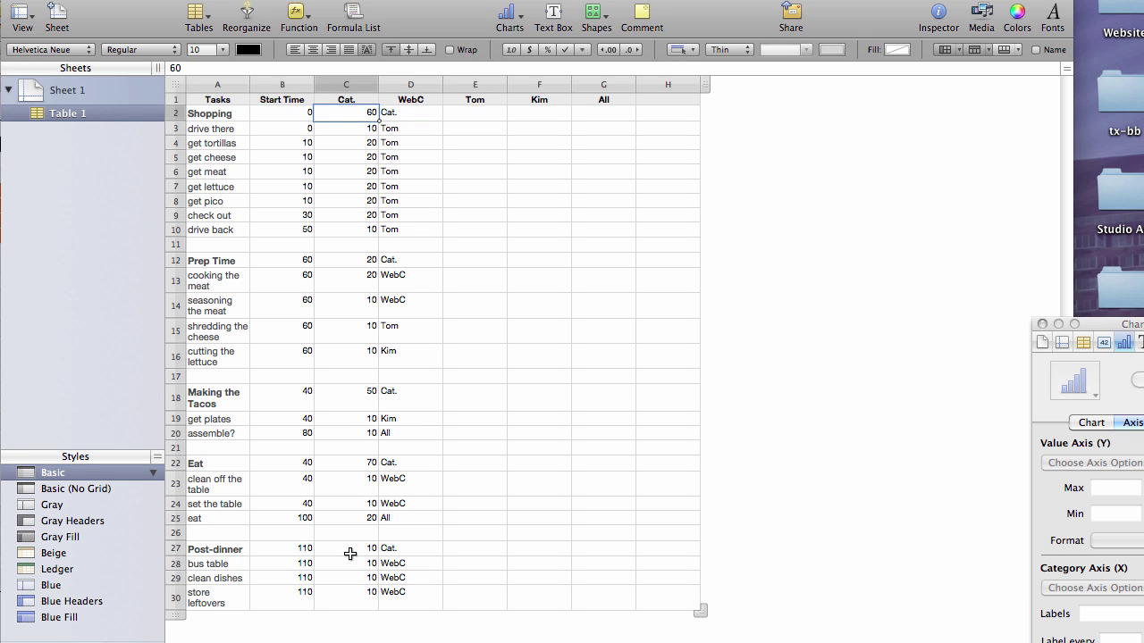
shift+click(355, 590)
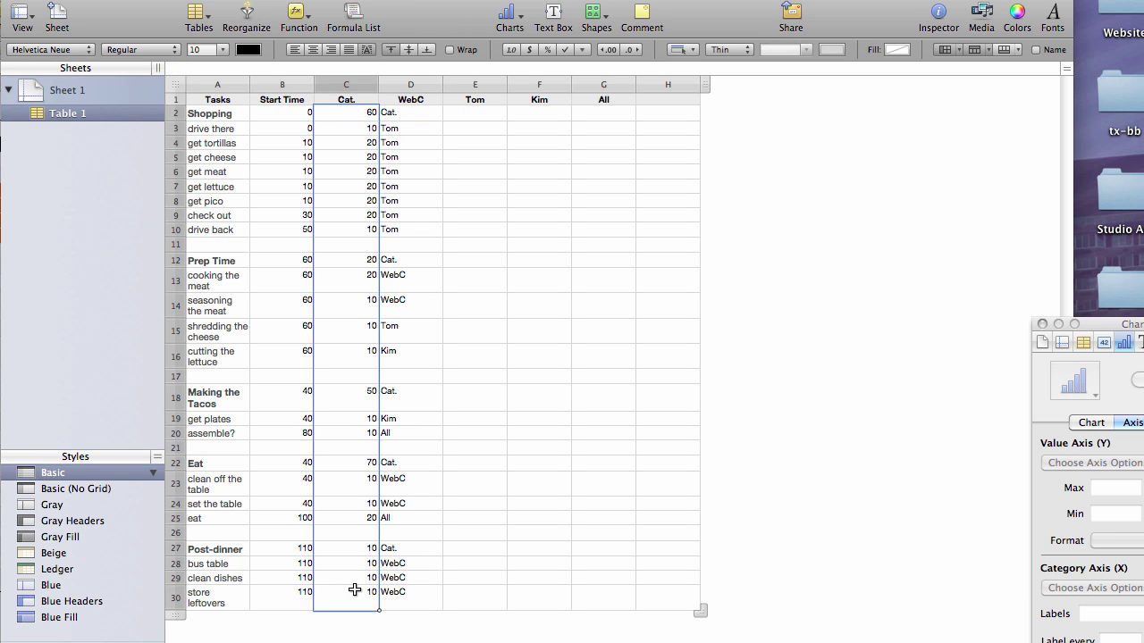
click(426, 115)
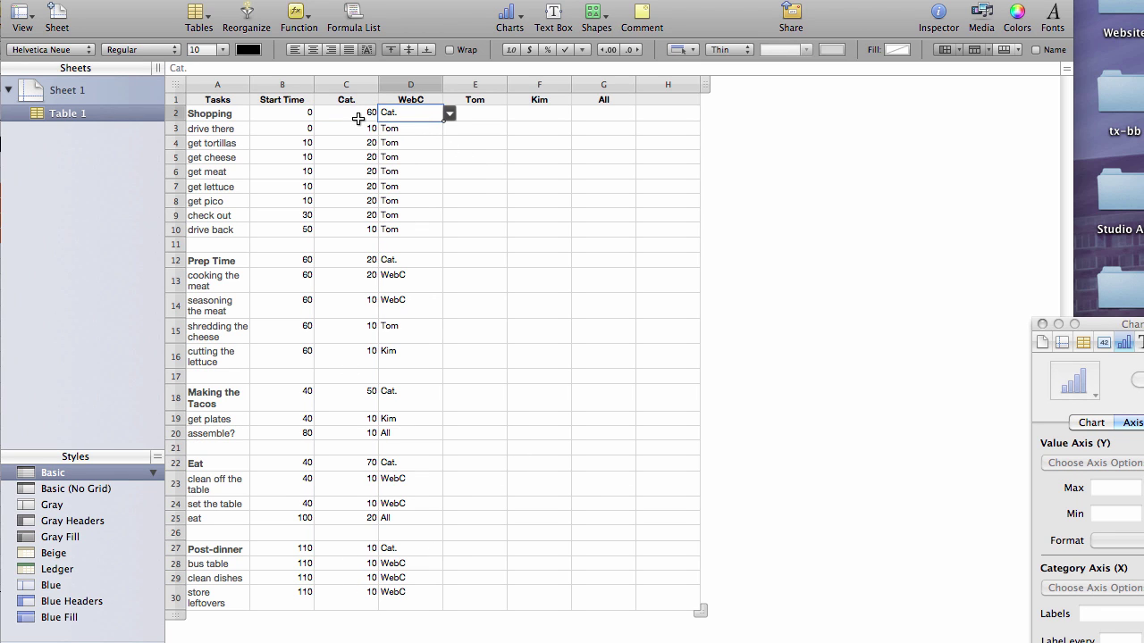
key(Delete)
click(396, 258)
key(Delete)
Clear Cat. from the Making the Tacos, Eat and Post-dinner heading rows
click(399, 407)
key(Delete)
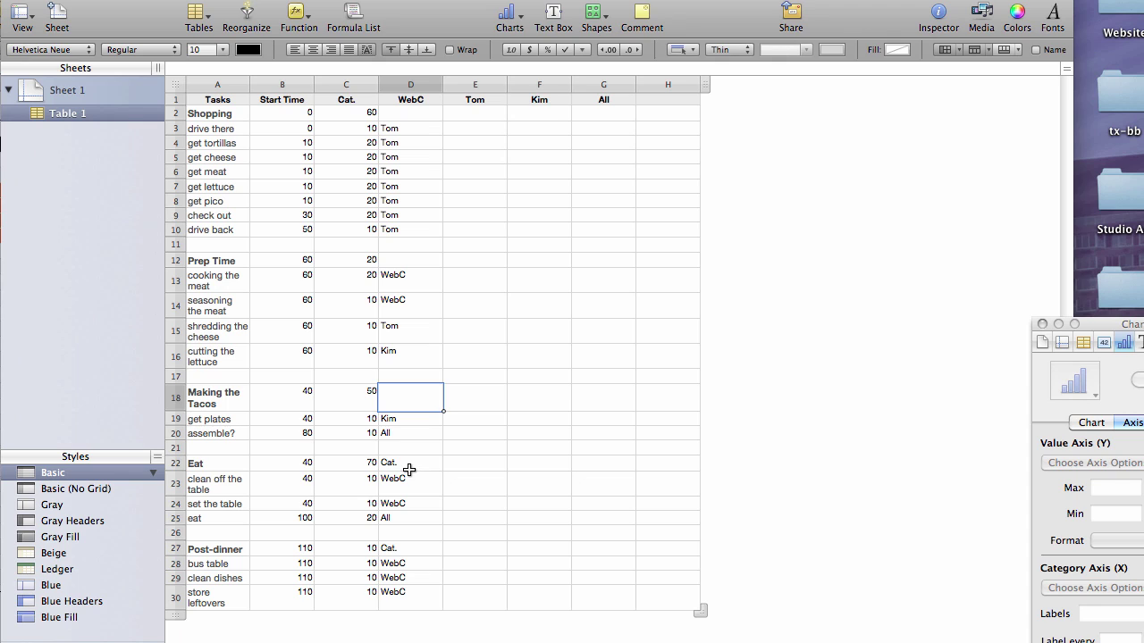
click(409, 467)
key(Delete)
click(409, 547)
key(Delete)
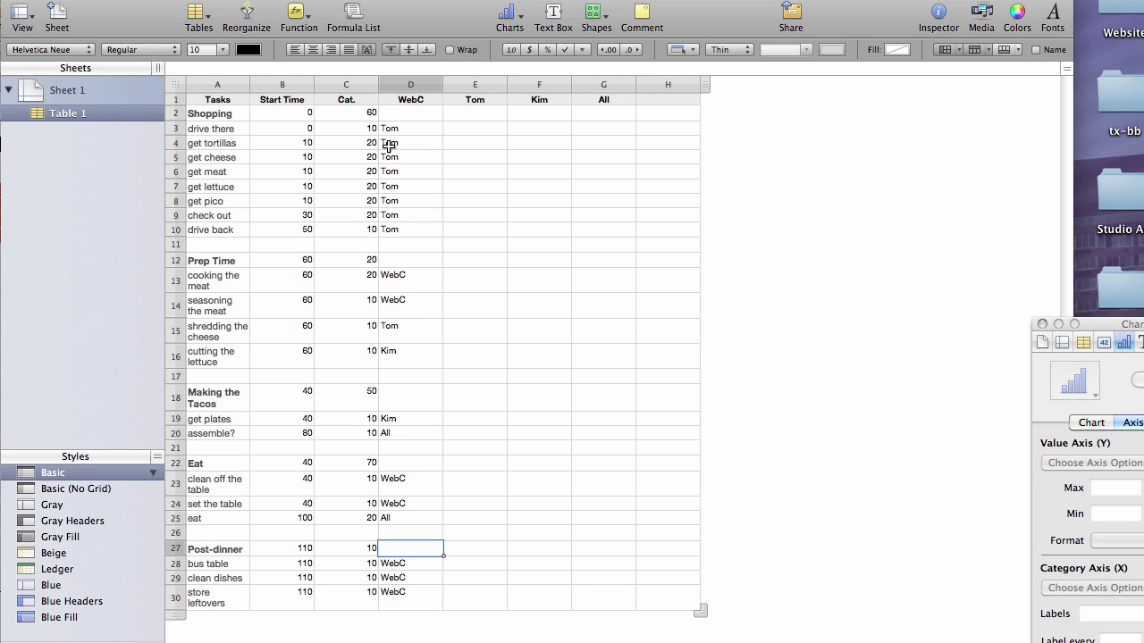
Paste durations over the WebC labels: 20 for cooking the meat, 10 for the other six tasks
click(352, 284)
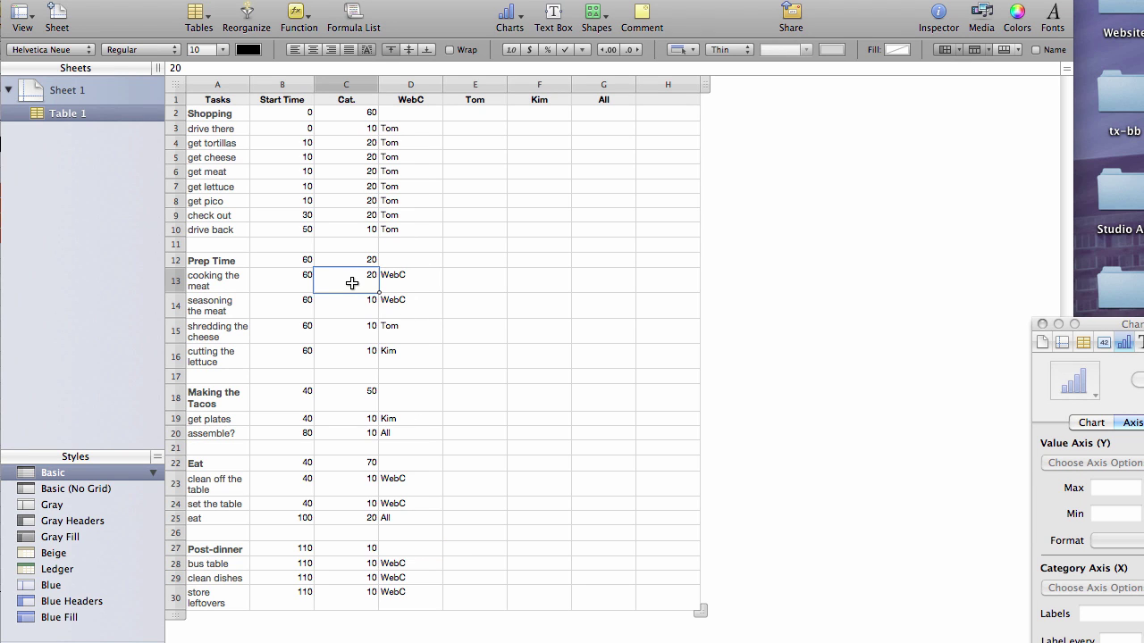
click(408, 283)
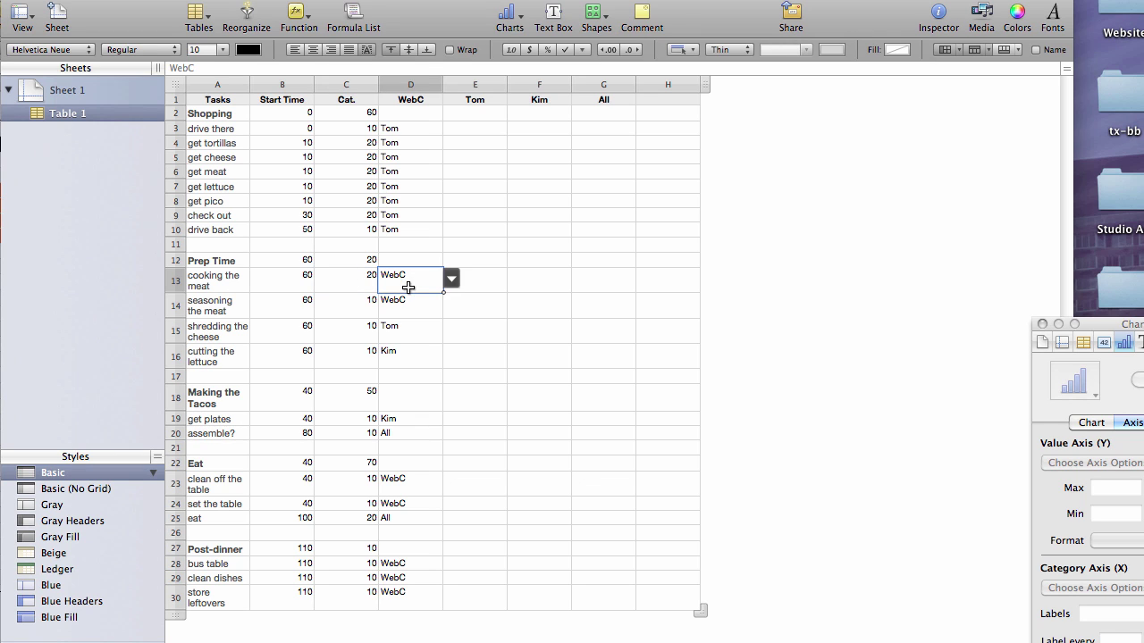
text(20)
click(391, 304)
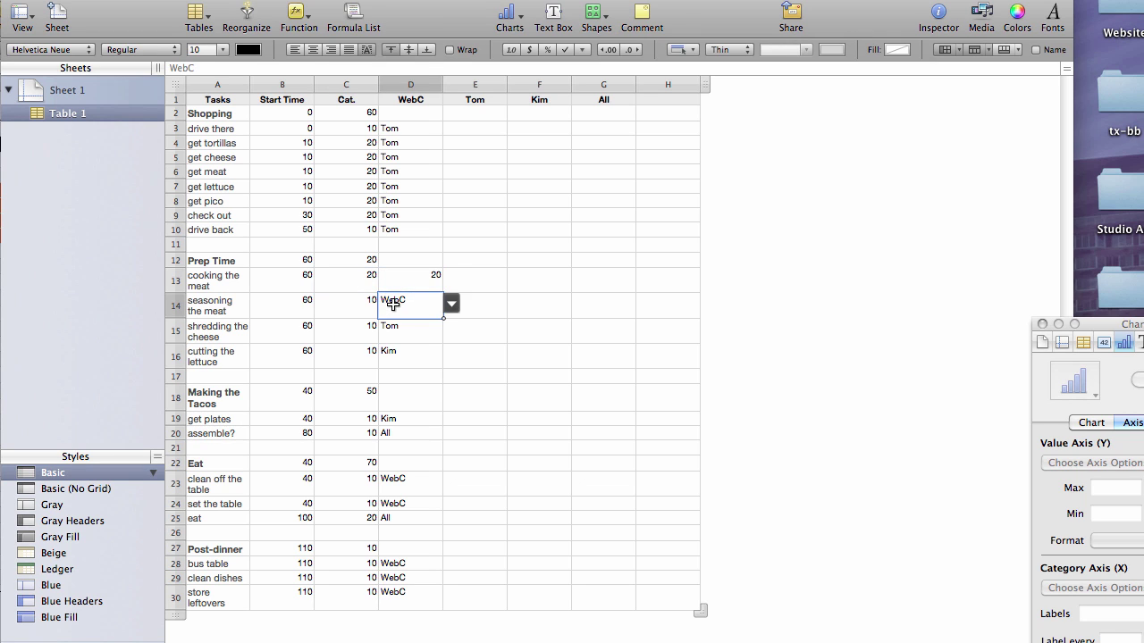
click(370, 308)
click(415, 313)
text(10)
click(355, 474)
click(397, 487)
text(10)
click(358, 509)
click(412, 503)
key(super+v)
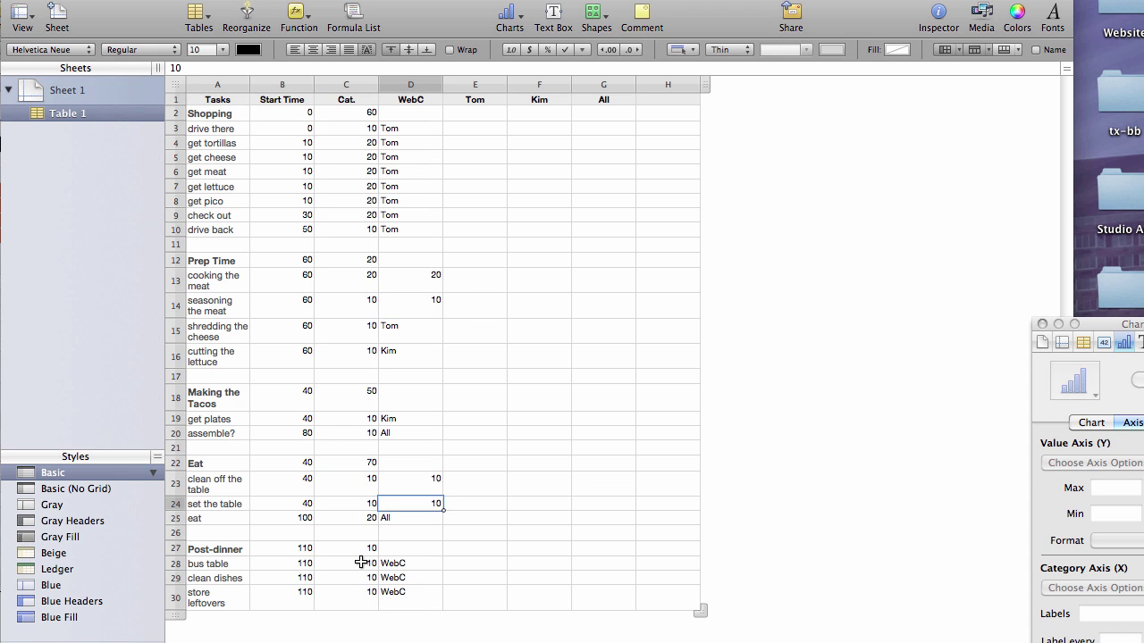
click(405, 564)
key(super+v)
click(412, 580)
key(super+v)
click(406, 596)
key(super+v)
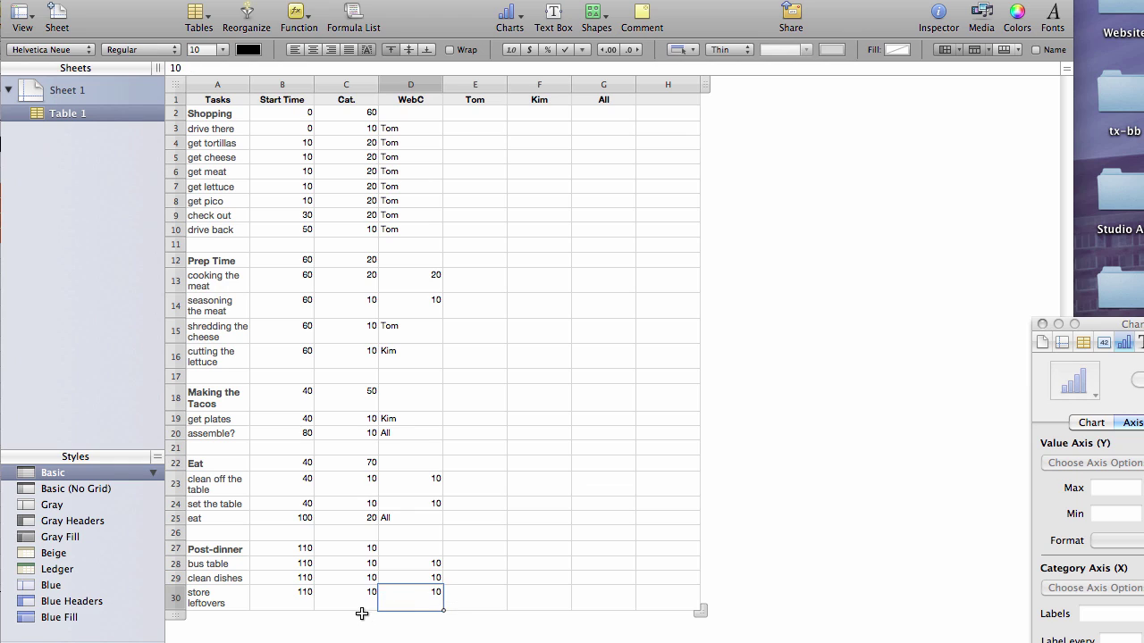
Clear those copied durations from the Cat. column for the WebC tasks
click(362, 601)
key(Delete)
key(Up)
key(Delete)
key(Up)
key(Delete)
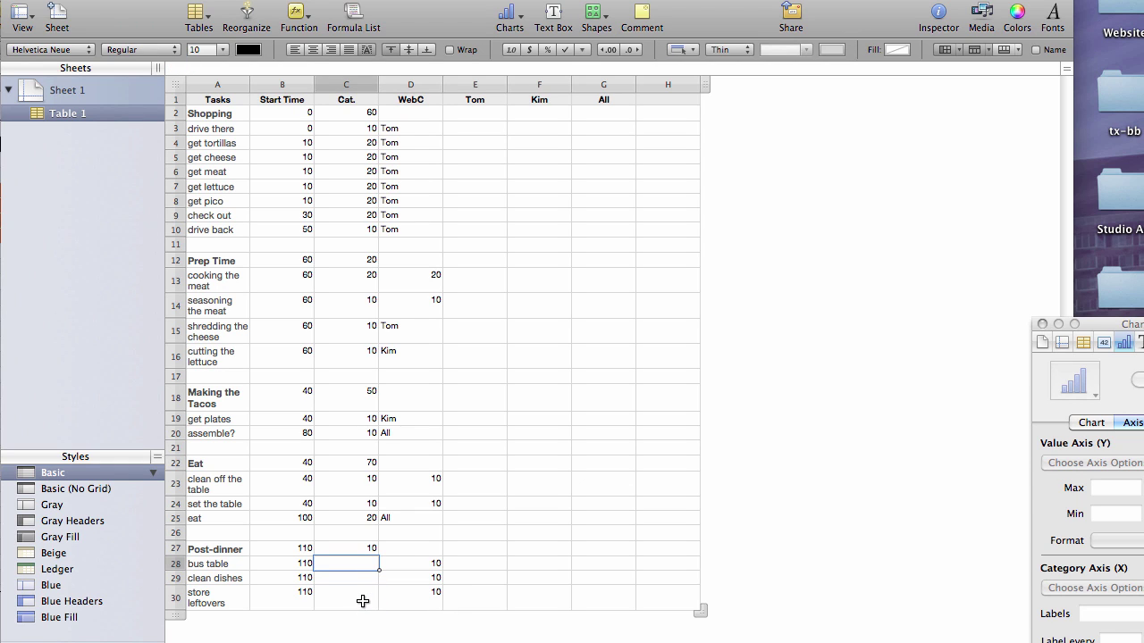
click(364, 500)
key(Delete)
click(365, 488)
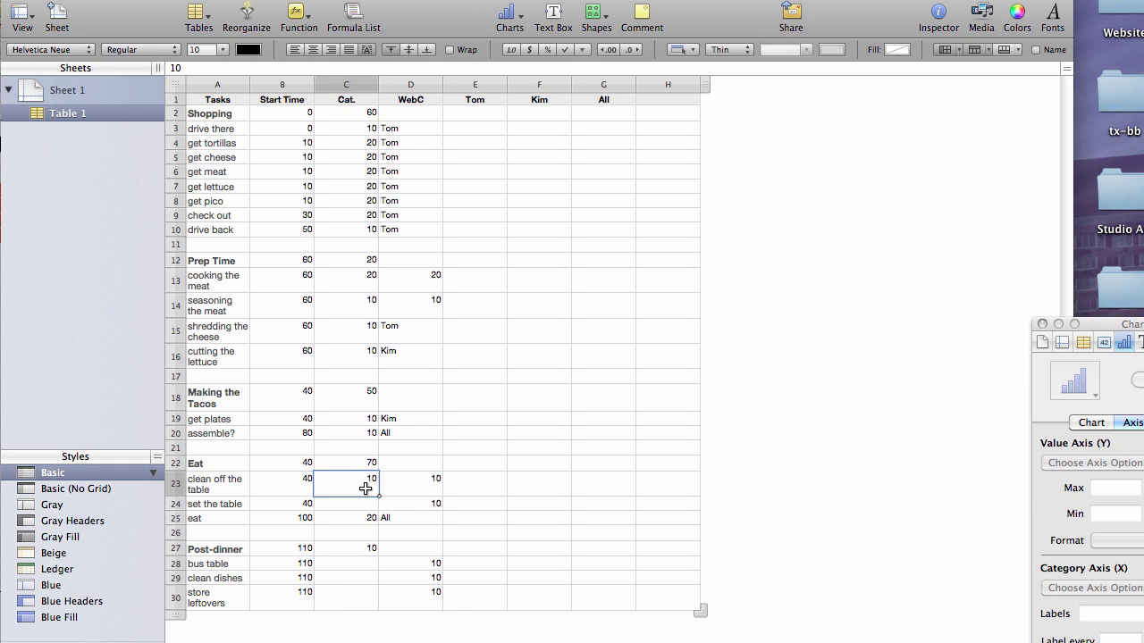
key(Delete)
click(369, 302)
key(Delete)
click(358, 279)
key(Delete)
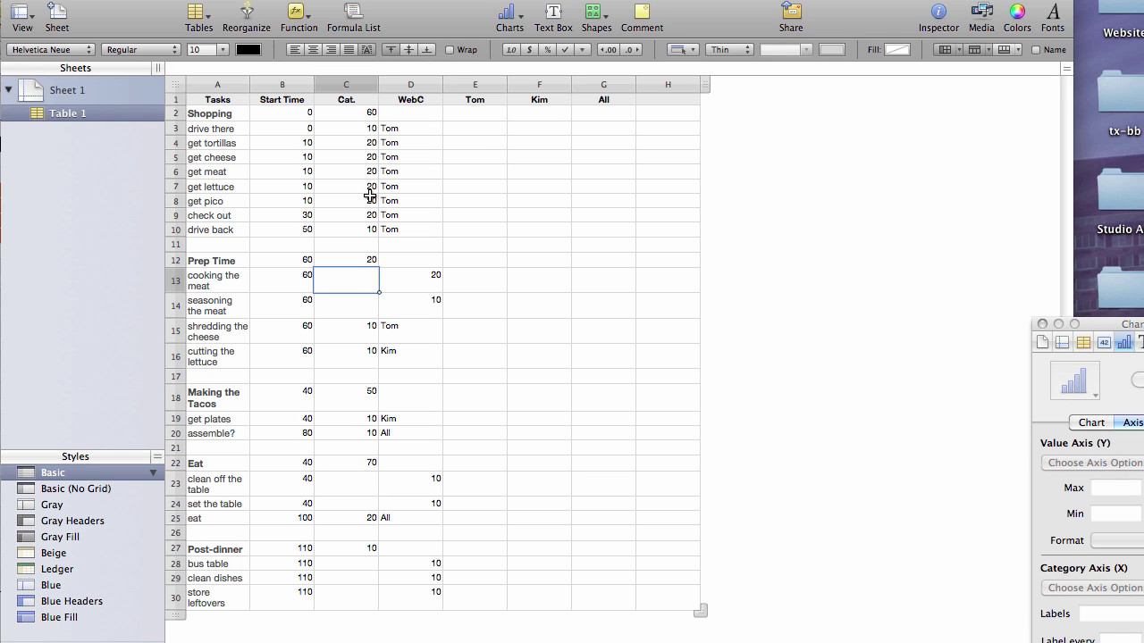
Enter 10 under Tom for drive there, then 20 for each following shopping task through get pico
click(477, 130)
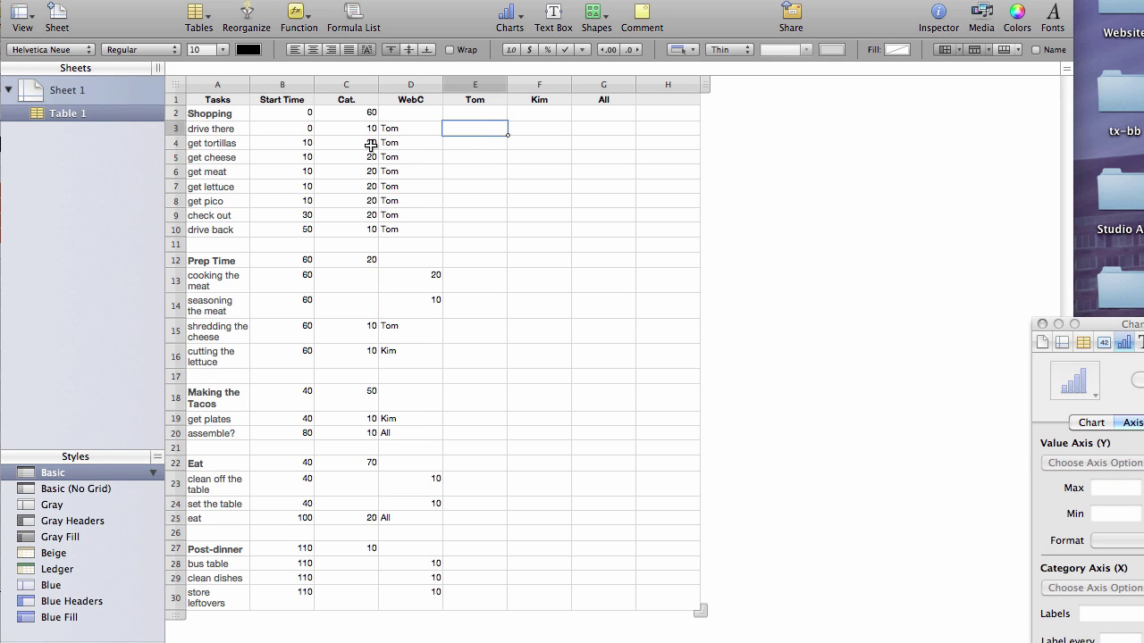
click(358, 128)
click(470, 128)
text(10)
key(Return)
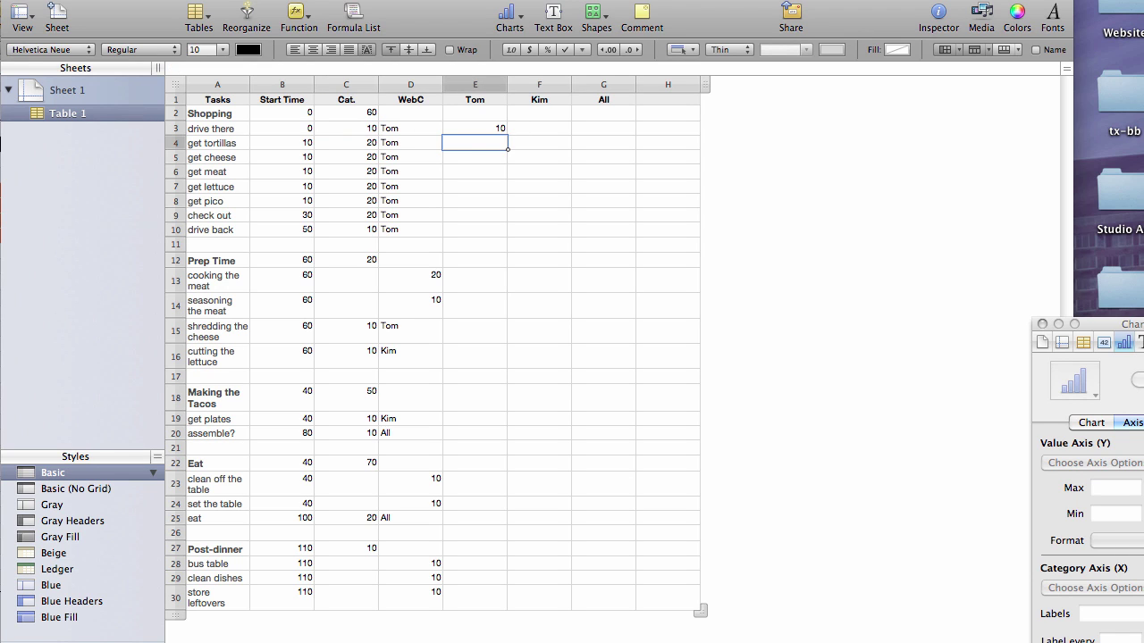
text(20)
key(Return)
text(20)
key(Return)
text(20)
key(Return)
text(20)
key(Return)
text(20)
key(Return)
text(20)
key(Return)
key(Return)
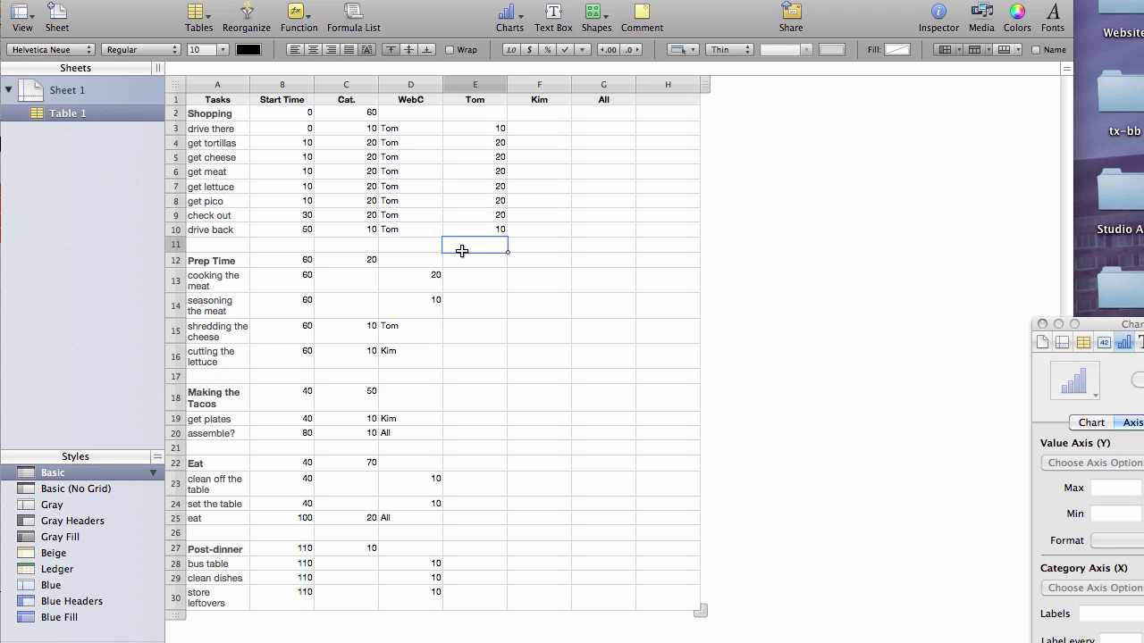
Keep Tom as check out's assigned person and review the neighbouring durations
click(396, 215)
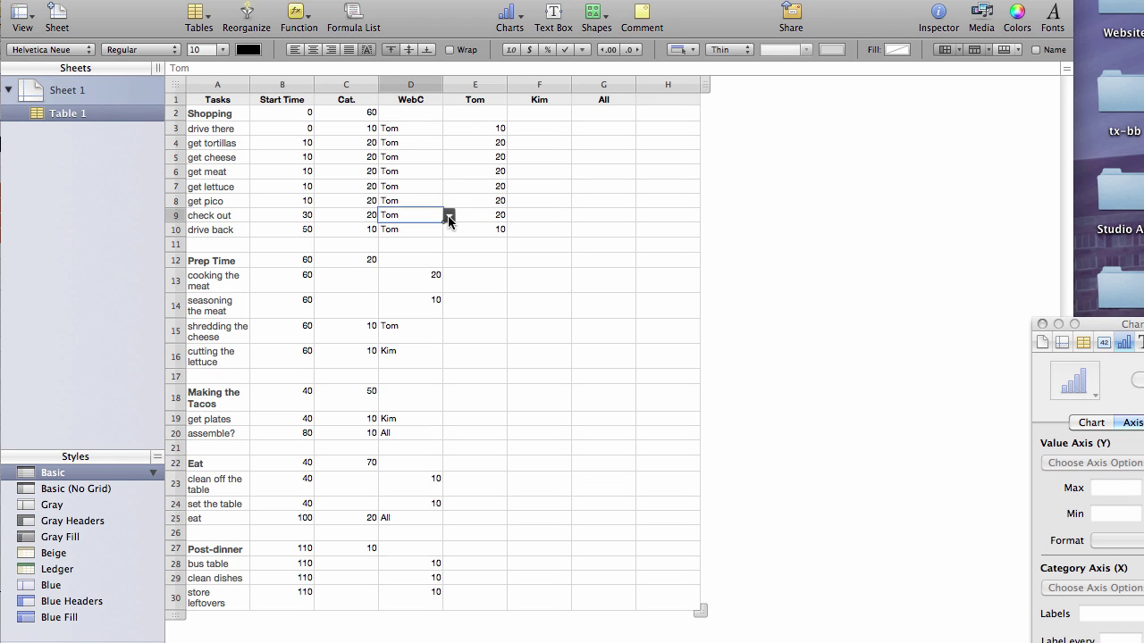
click(448, 217)
click(545, 298)
click(454, 224)
click(421, 211)
click(473, 230)
click(436, 216)
Check the cell format in the Cells inspector, leaving it unchanged
click(1104, 342)
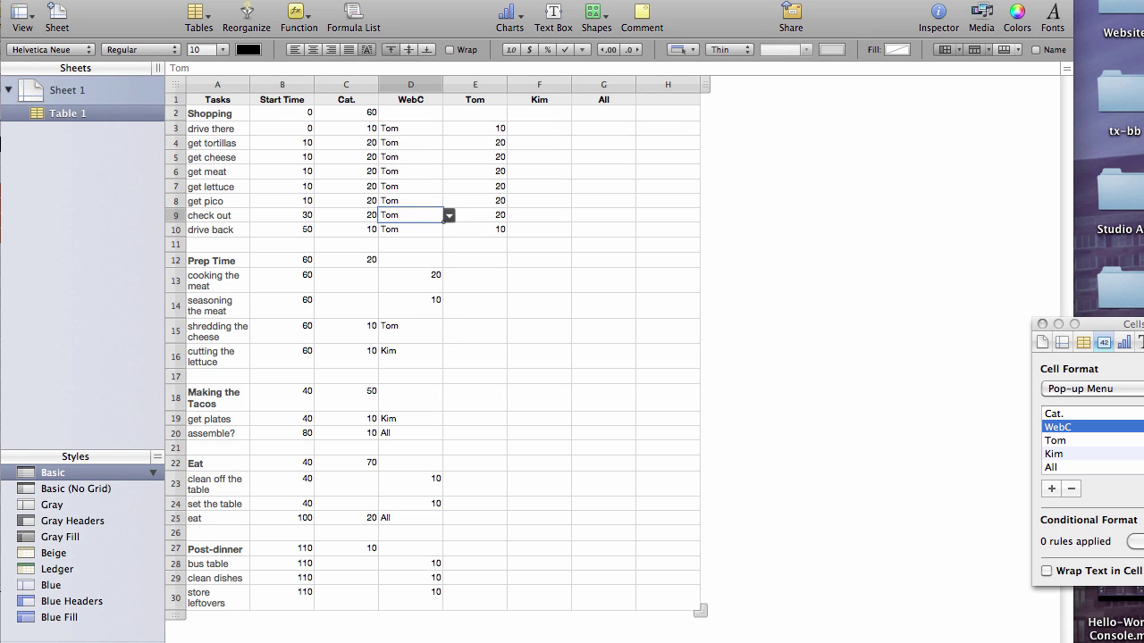
click(1085, 389)
click(1086, 388)
click(488, 242)
click(424, 247)
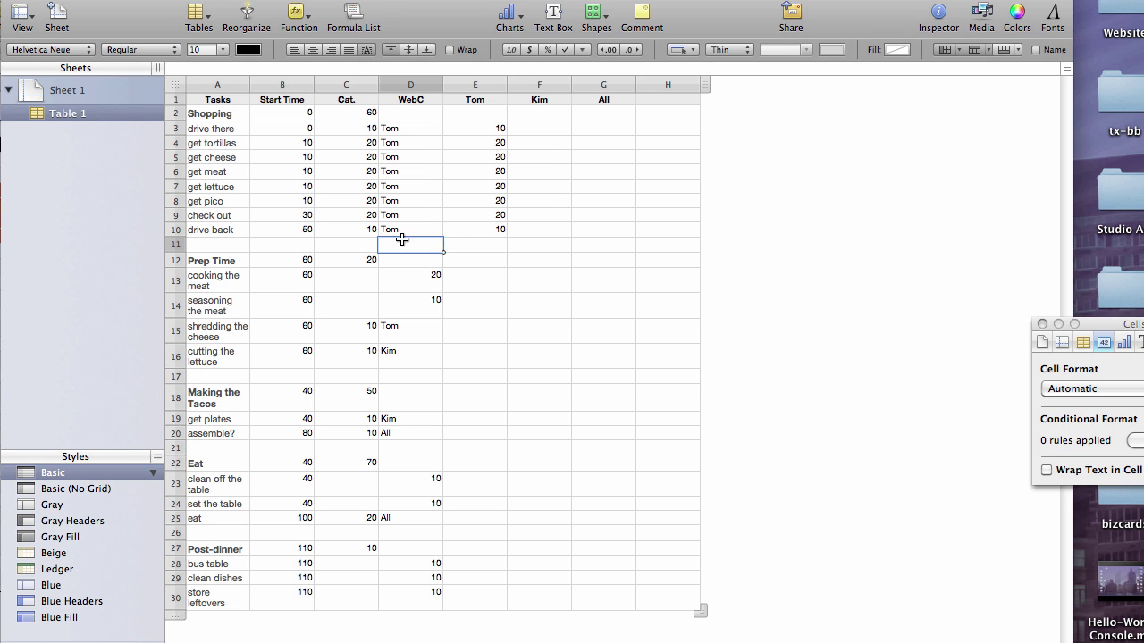
Clear the Tom labels from the eight shopping tasks, undoing the accidentally cleared column heading
click(357, 244)
click(410, 232)
key(Delete)
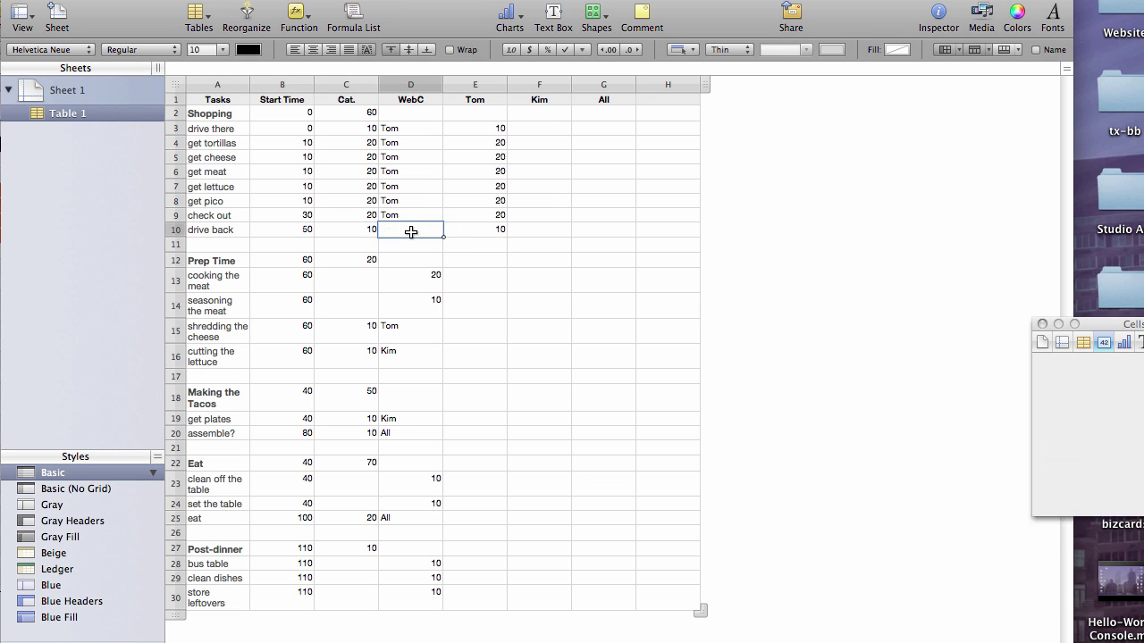
key(Up)
key(Delete)
key(Up)
key(Delete)
key(Up)
key(Delete)
key(Up)
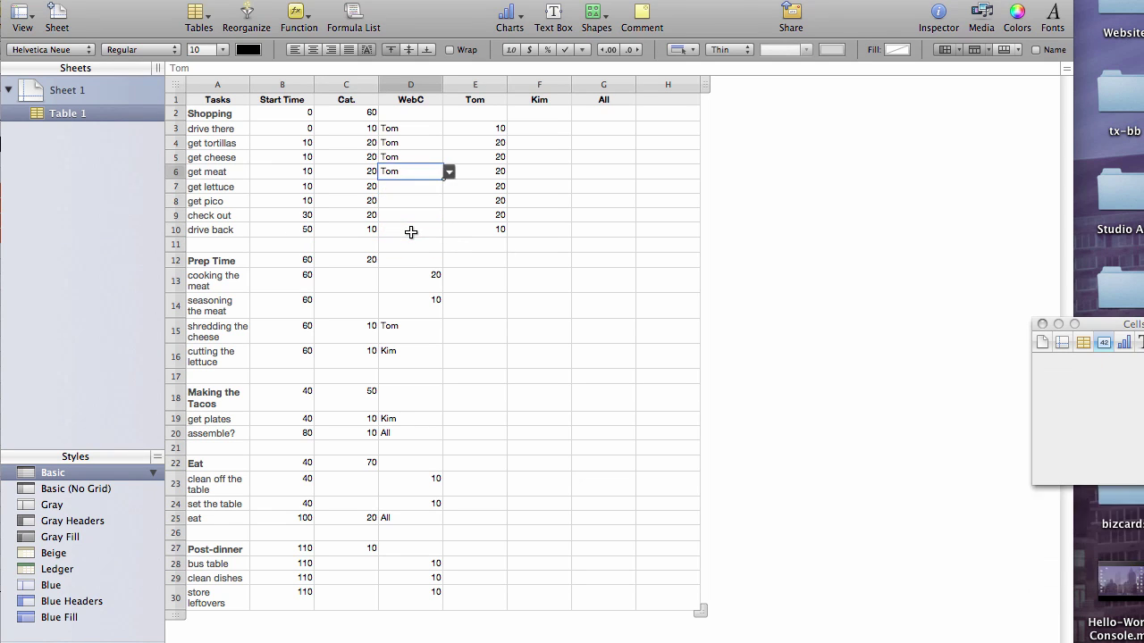
key(Delete)
key(Up)
key(Delete)
key(Up)
key(Delete)
key(Up)
key(Delete)
key(Up)
key(Delete)
key(Up)
key(Delete)
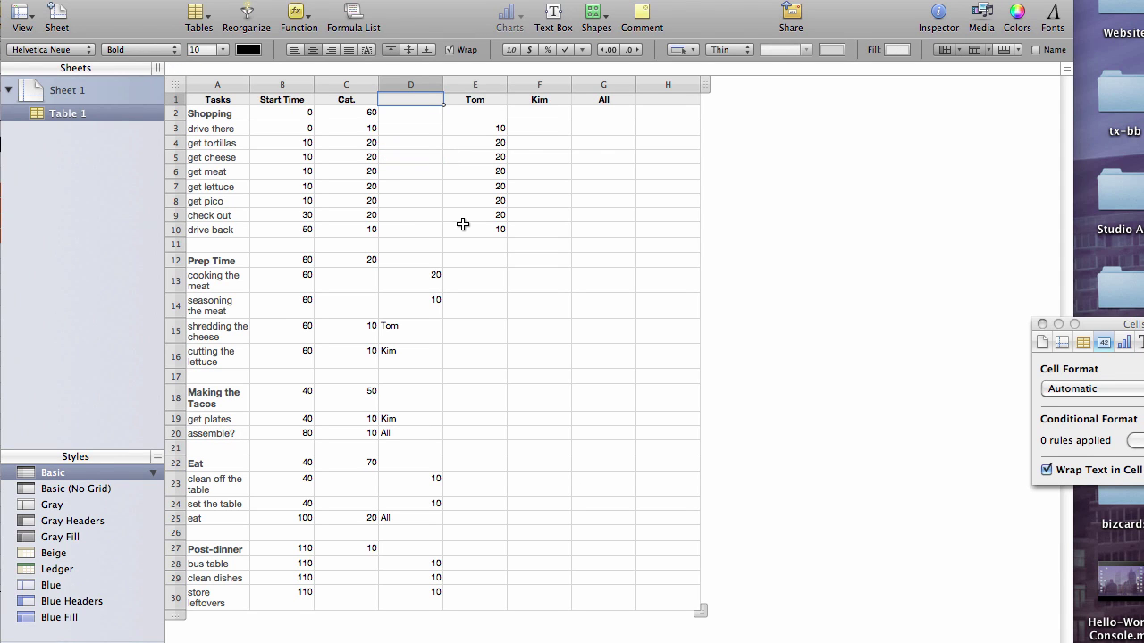
key(super+z)
click(427, 236)
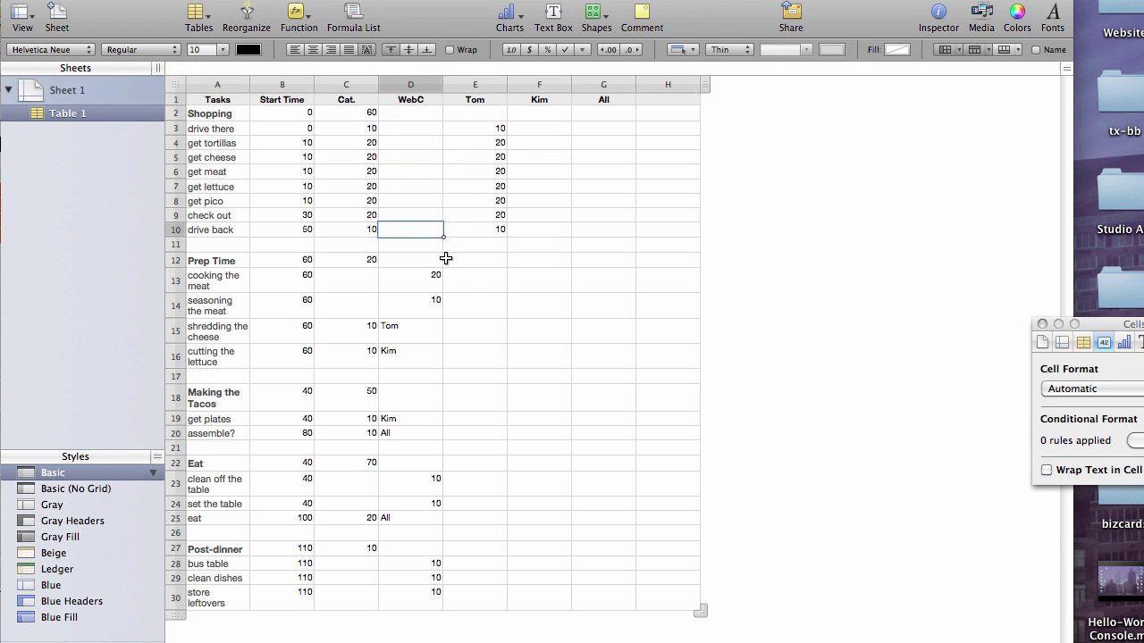
Clear the Cat. durations of the shopping tasks from drive there through drive back
click(358, 137)
key(Up)
key(Delete)
key(Down)
key(Delete)
key(Down)
key(Delete)
key(Down)
key(Delete)
key(Down)
key(Delete)
key(Down)
key(Delete)
key(Down)
key(Delete)
key(Down)
key(Delete)
key(Down)
key(Down)
key(Delete)
key(Down)
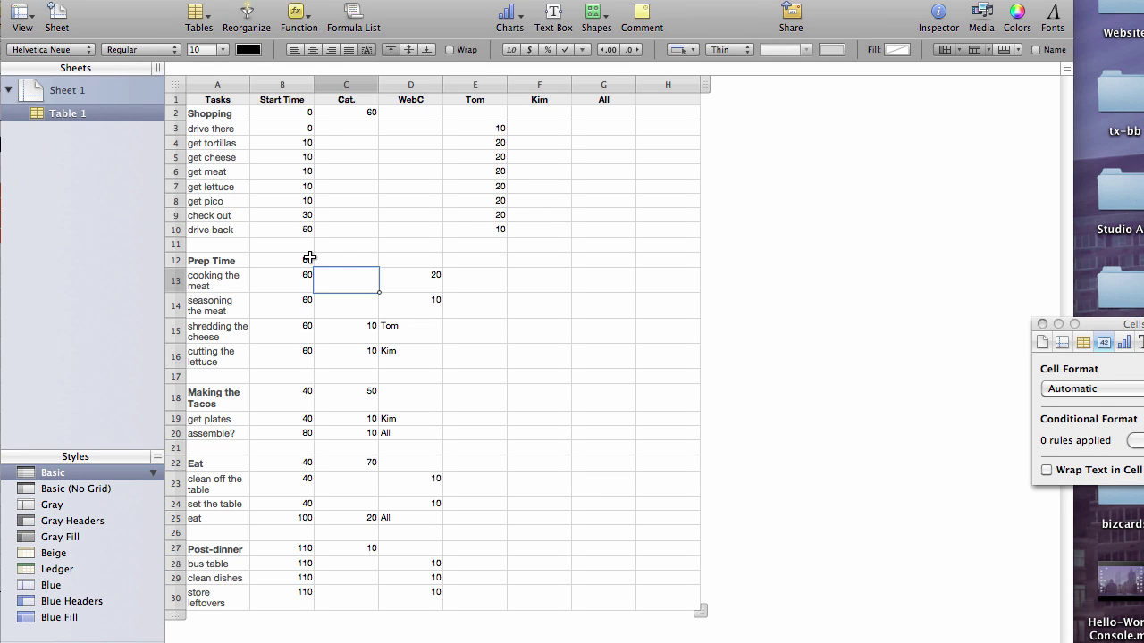
Enter 10 under Tom for shredding the cheese and clear its Tom label and Cat. duration
click(482, 229)
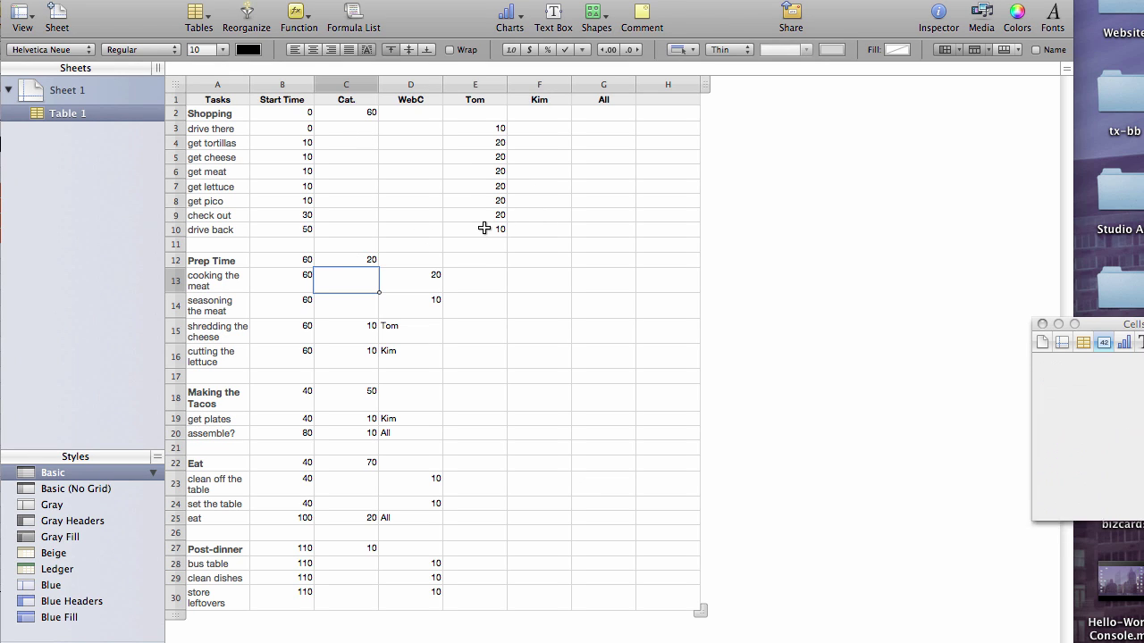
click(484, 329)
text(10)
key(shift+Tab)
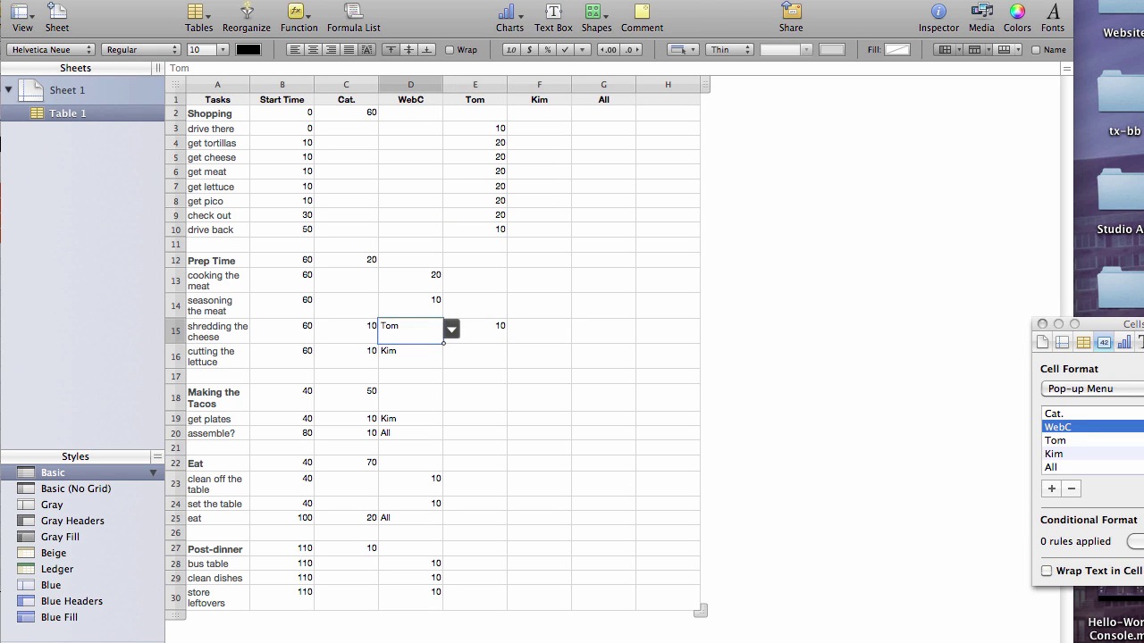
key(shift+Tab)
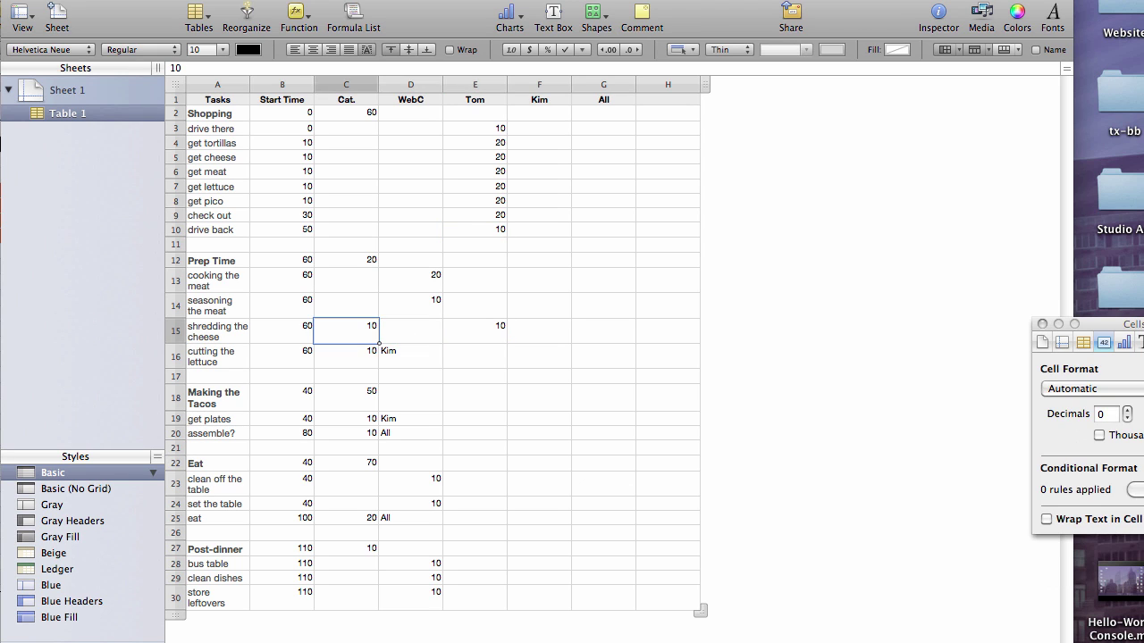
key(Delete)
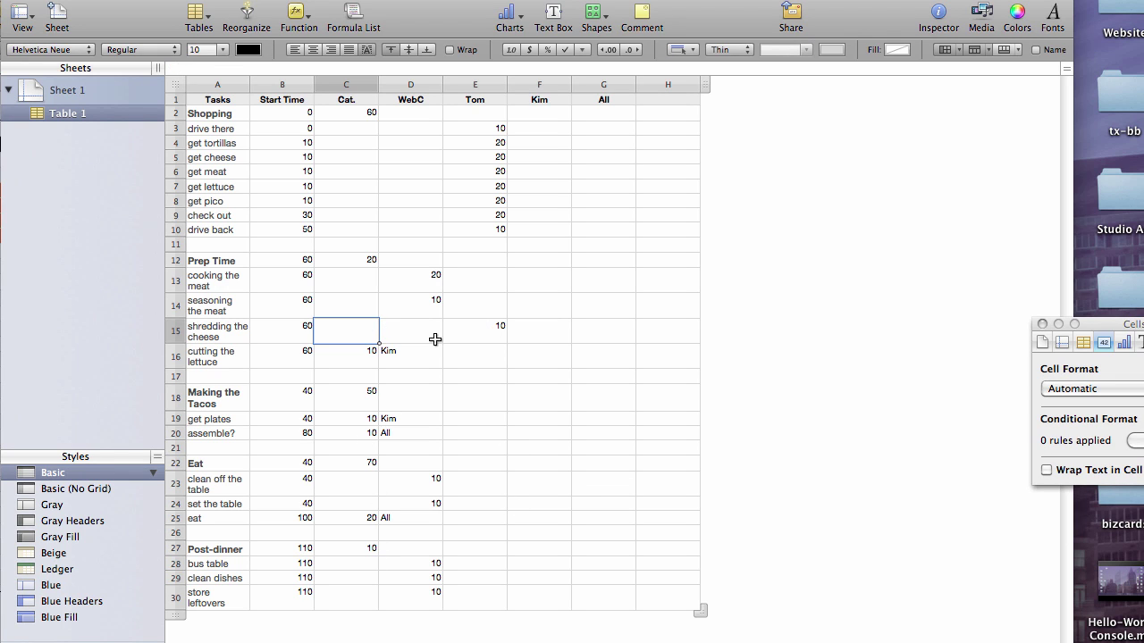
Enter 10 under Kim for cutting the lettuce, clearing Kim labels and Cat. durations for it and get plates
click(526, 360)
text(10)
key(Return)
key(Return)
key(Return)
text(10)
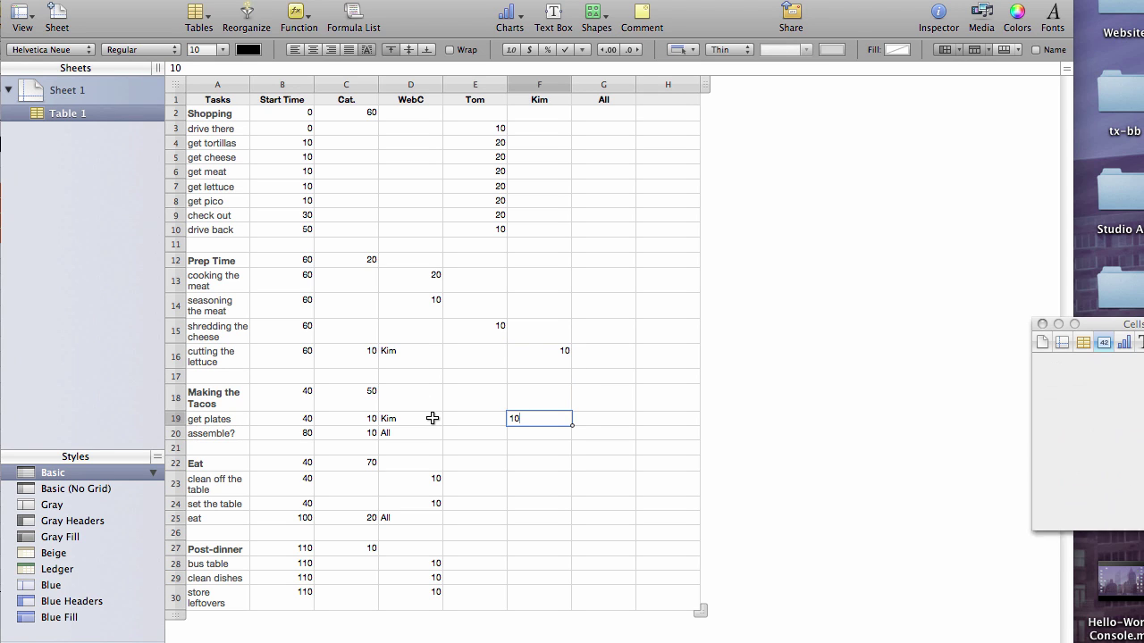
click(433, 418)
key(Delete)
click(408, 350)
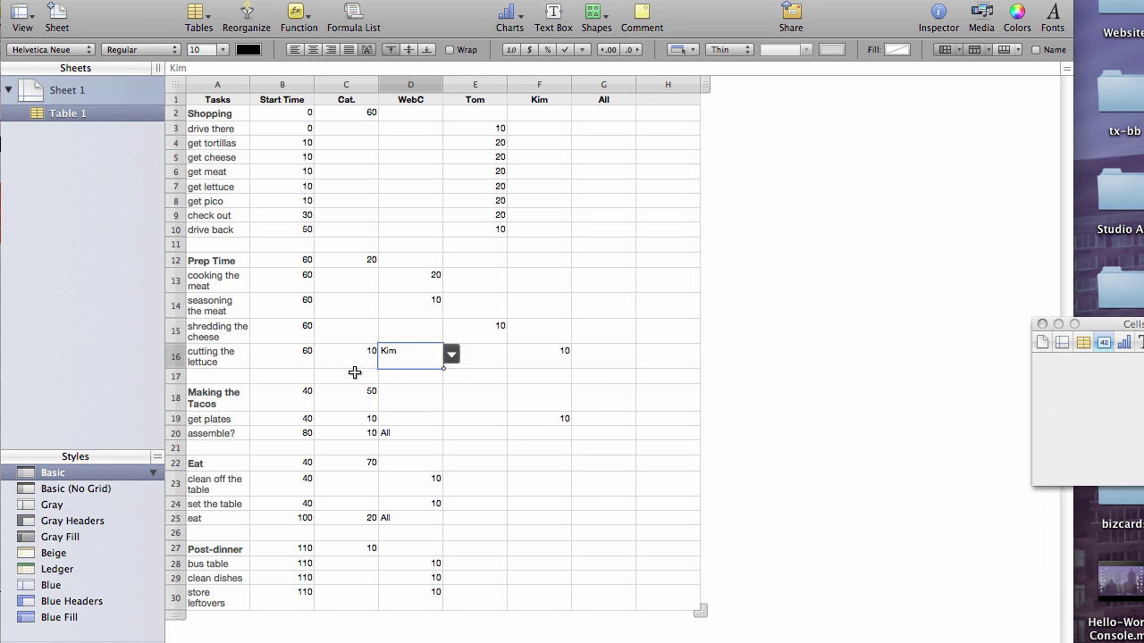
key(Delete)
click(354, 366)
key(Delete)
click(359, 419)
key(Delete)
Enter 20 in the All column for eat
click(417, 434)
click(595, 436)
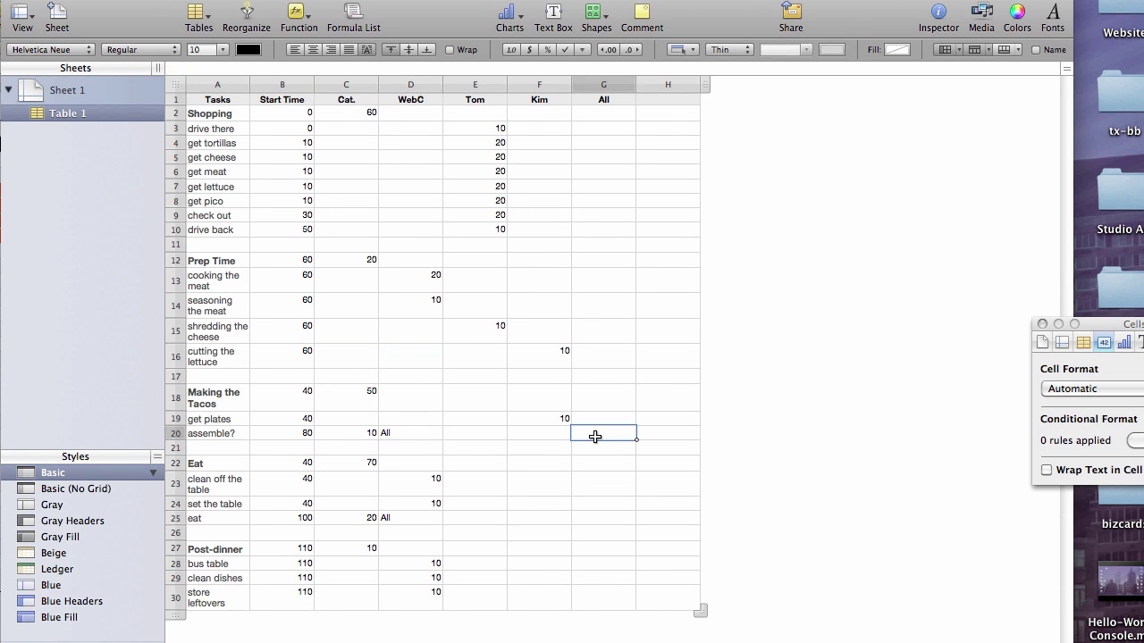
click(603, 523)
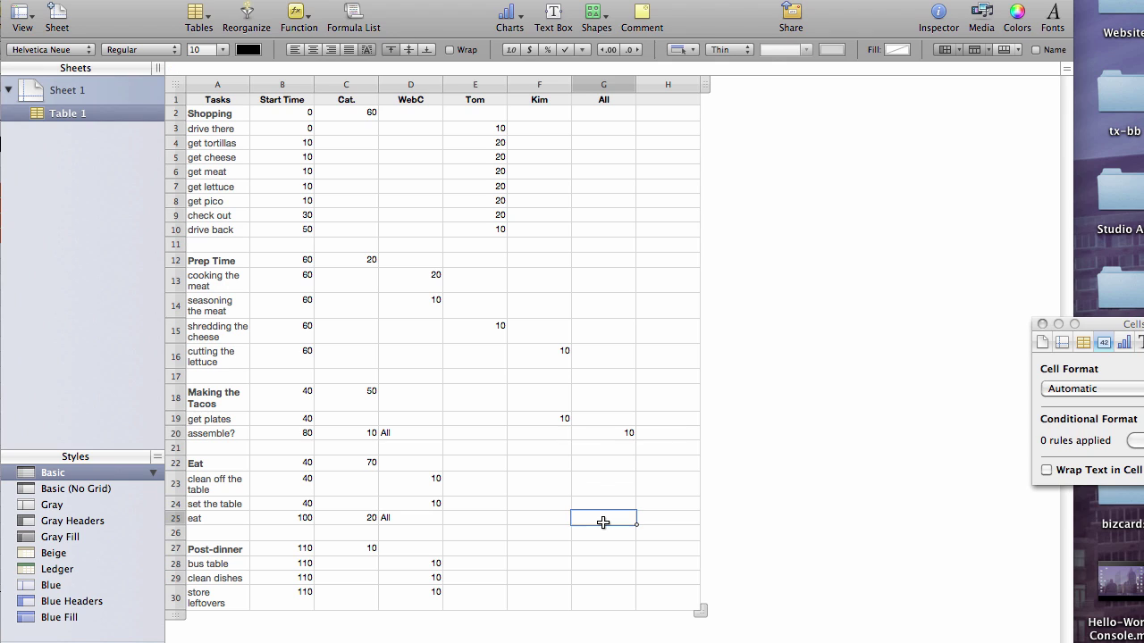
text(20)
Clear the stray entries in row 25 and in cells D20, C20 and C25
click(404, 520)
key(Delete)
click(411, 422)
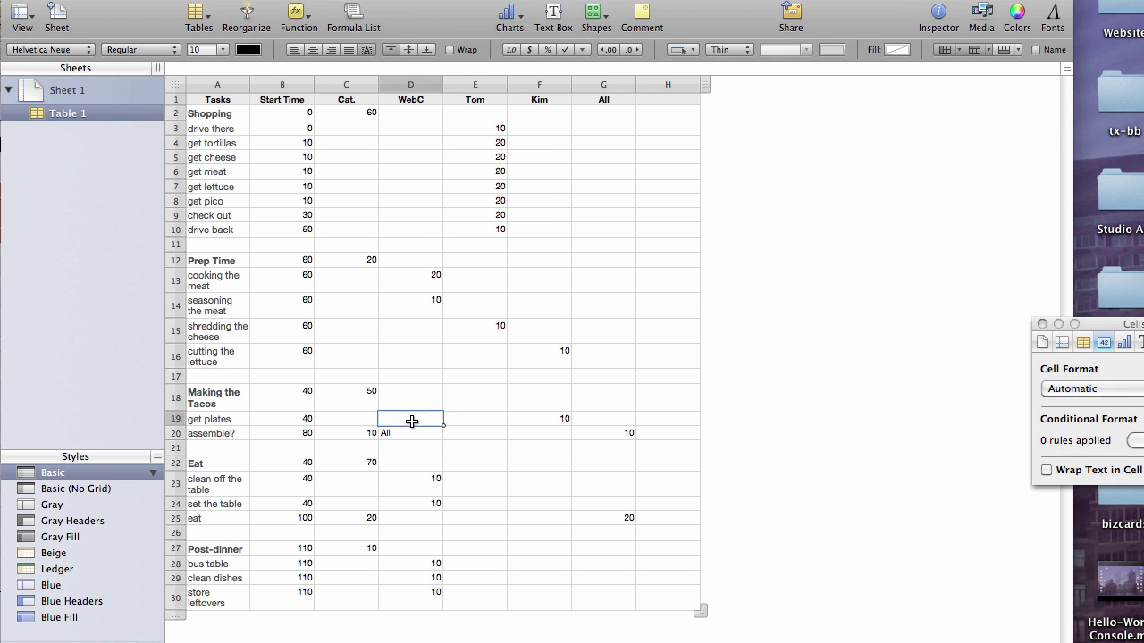
click(409, 434)
key(Delete)
click(360, 432)
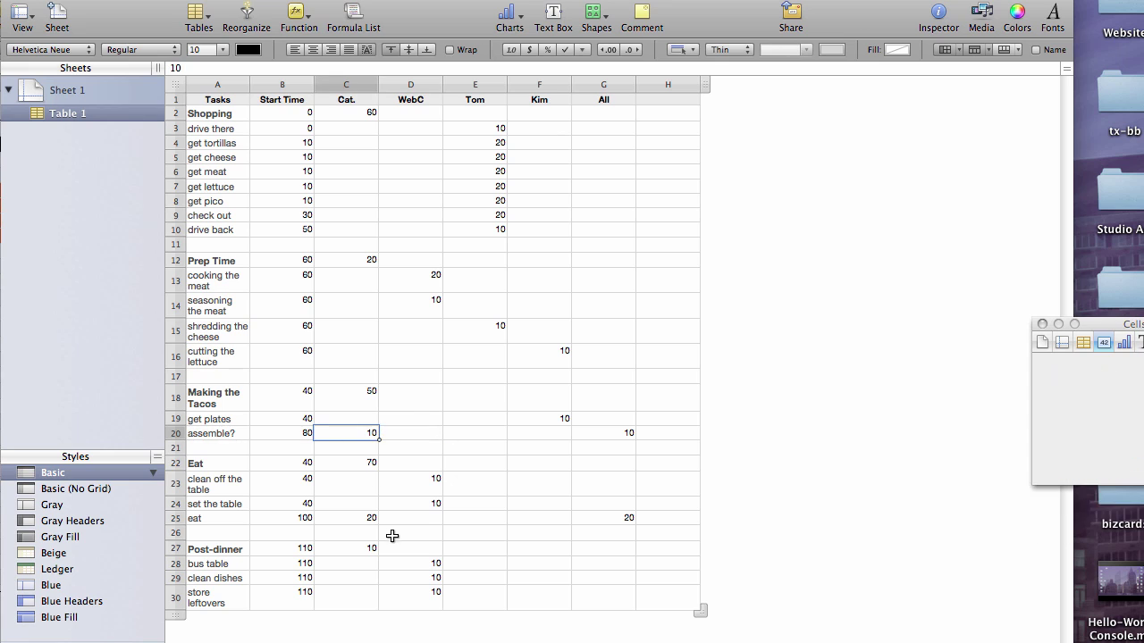
key(Delete)
click(358, 520)
key(Delete)
click(525, 565)
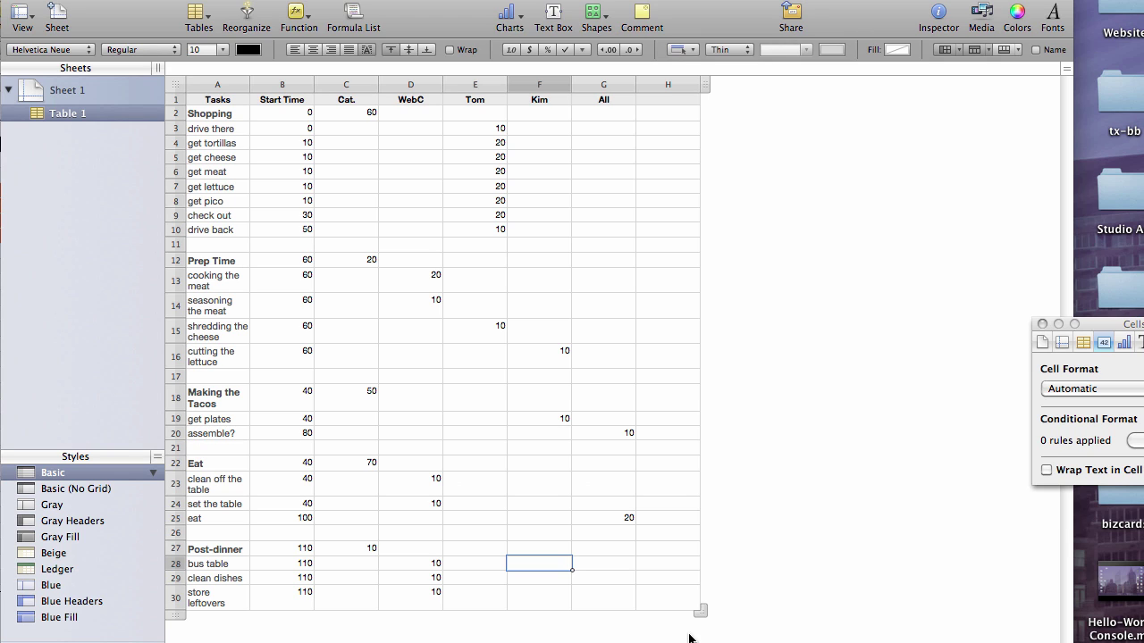
Trim the empty column H off the table and reselect the table
drag(702, 621, 635, 615)
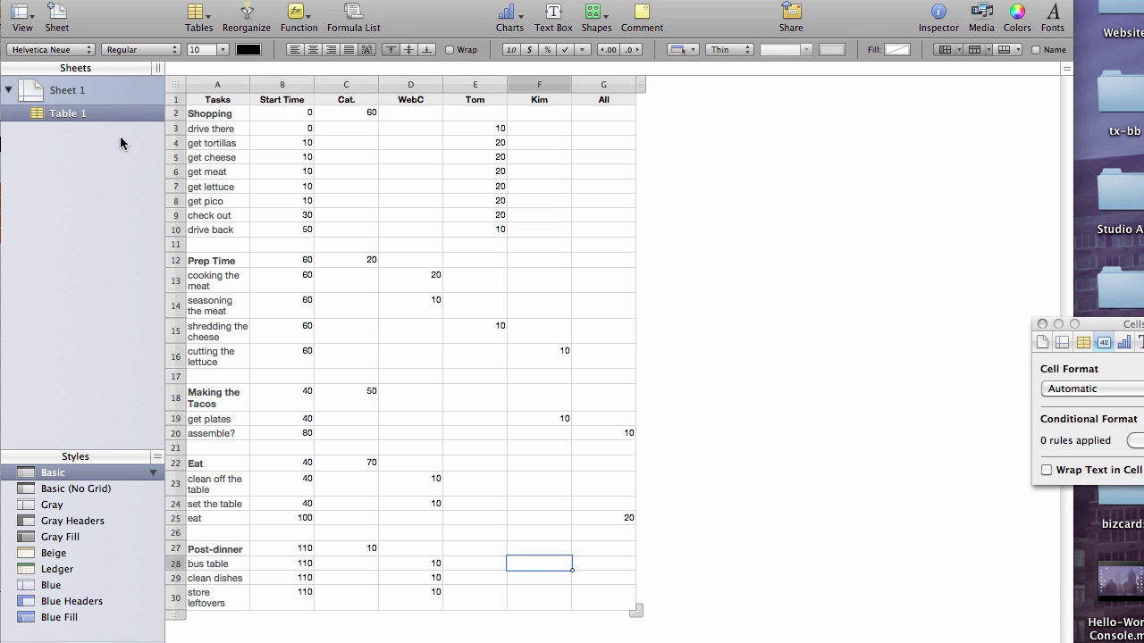
click(712, 253)
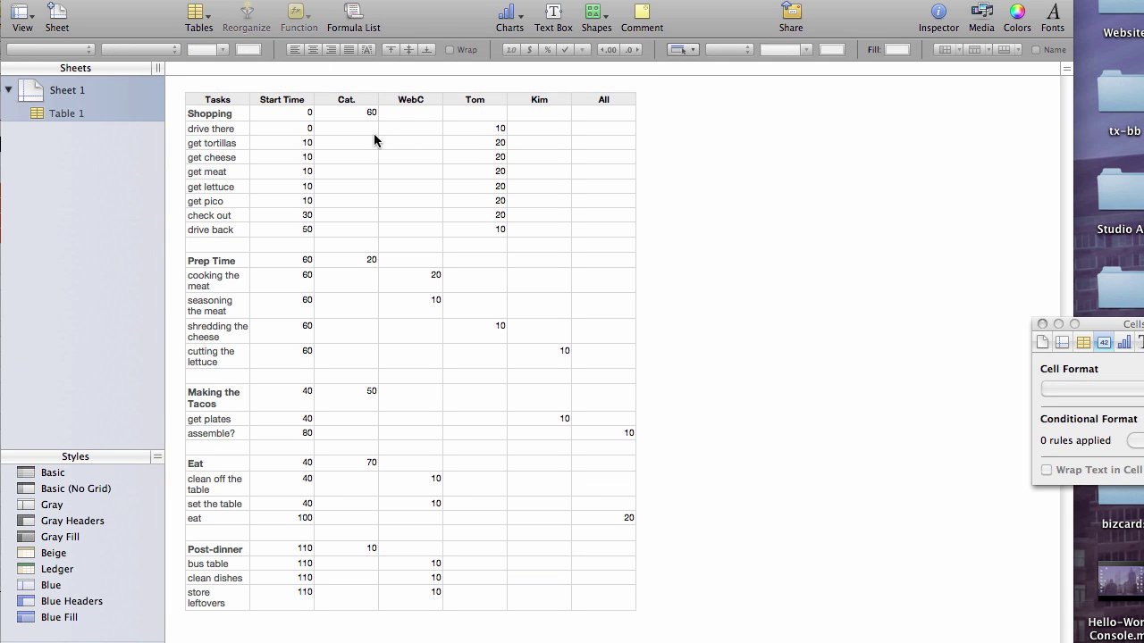
click(198, 97)
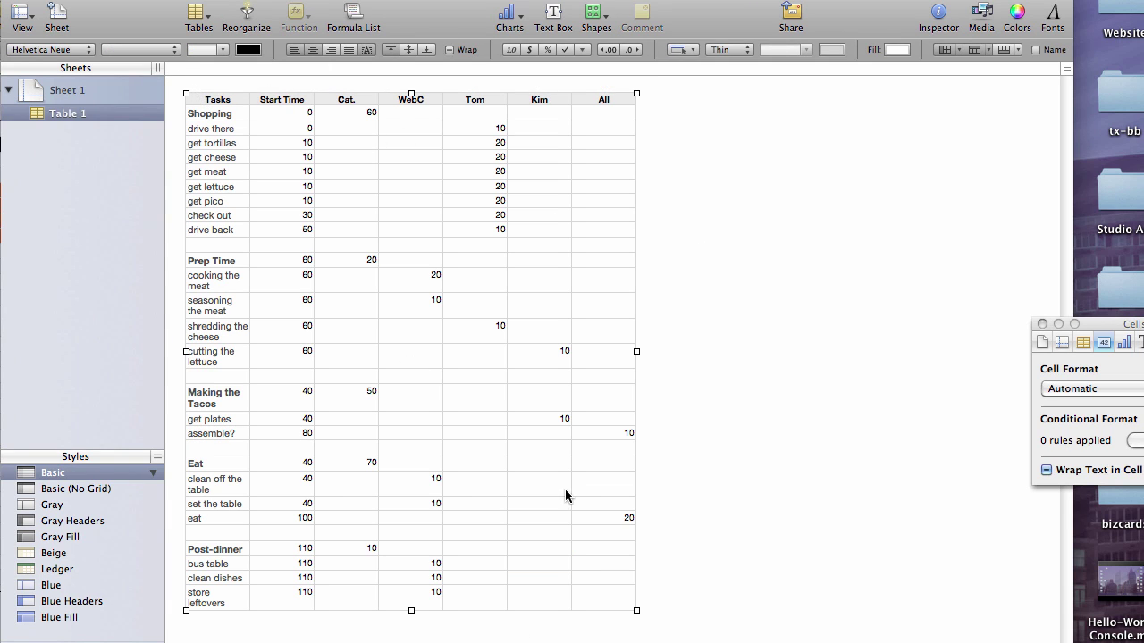
click(514, 18)
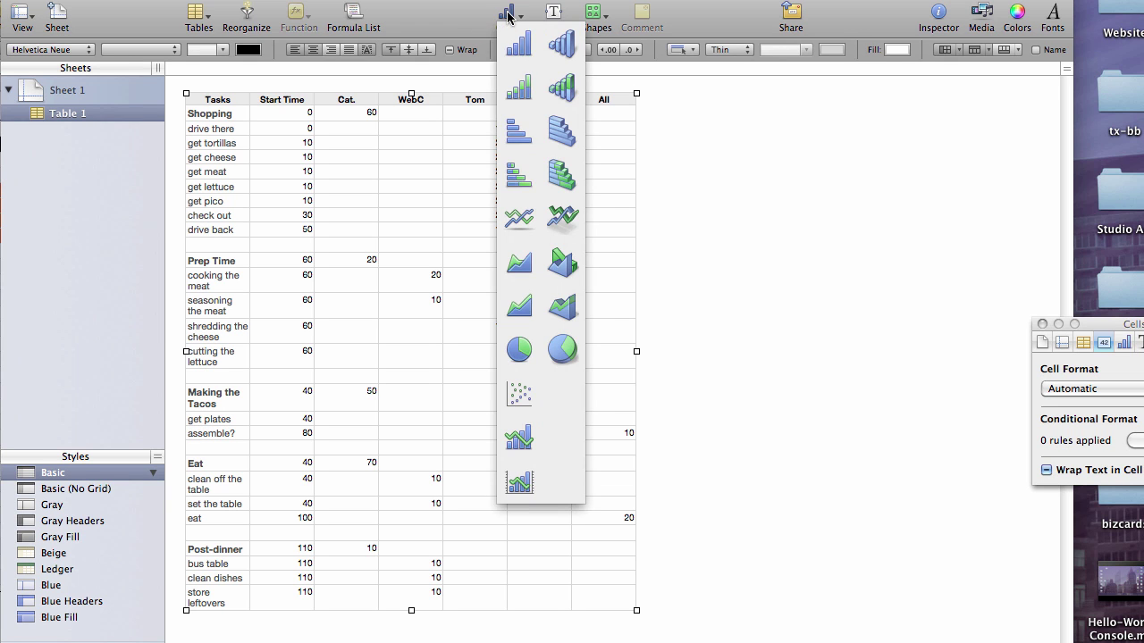
click(509, 169)
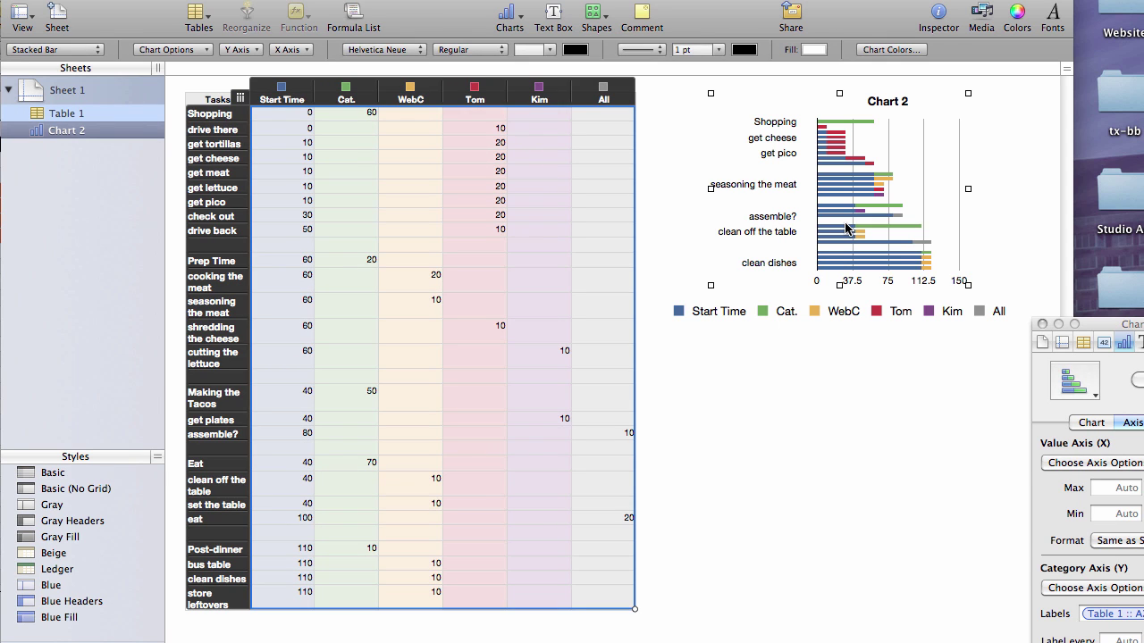
drag(848, 229, 816, 480)
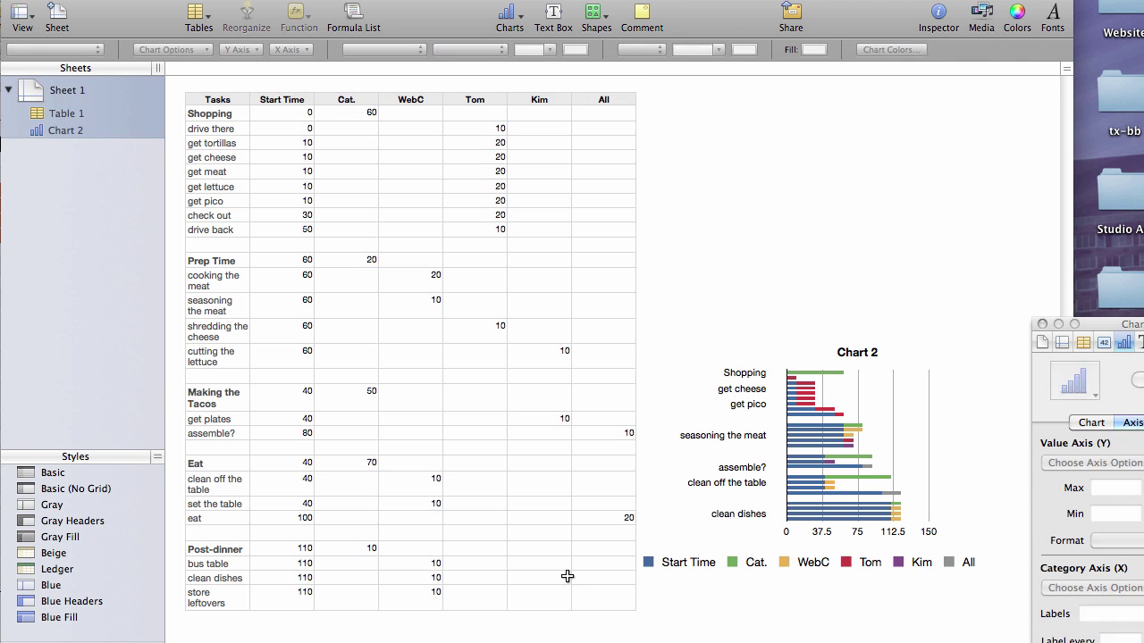
click(511, 396)
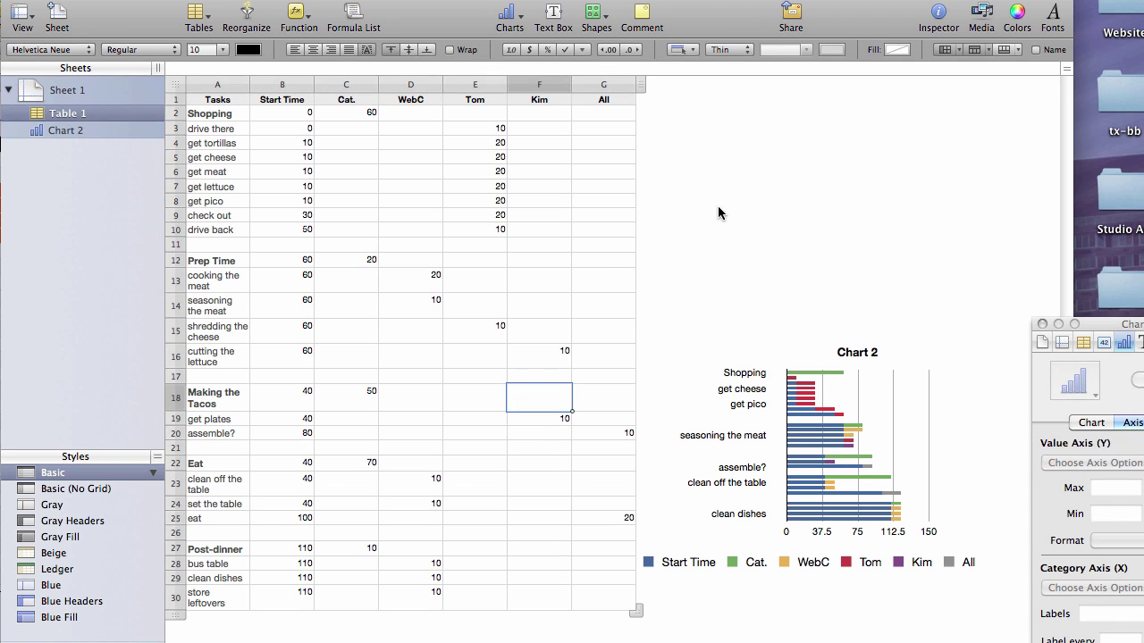
click(767, 295)
click(790, 459)
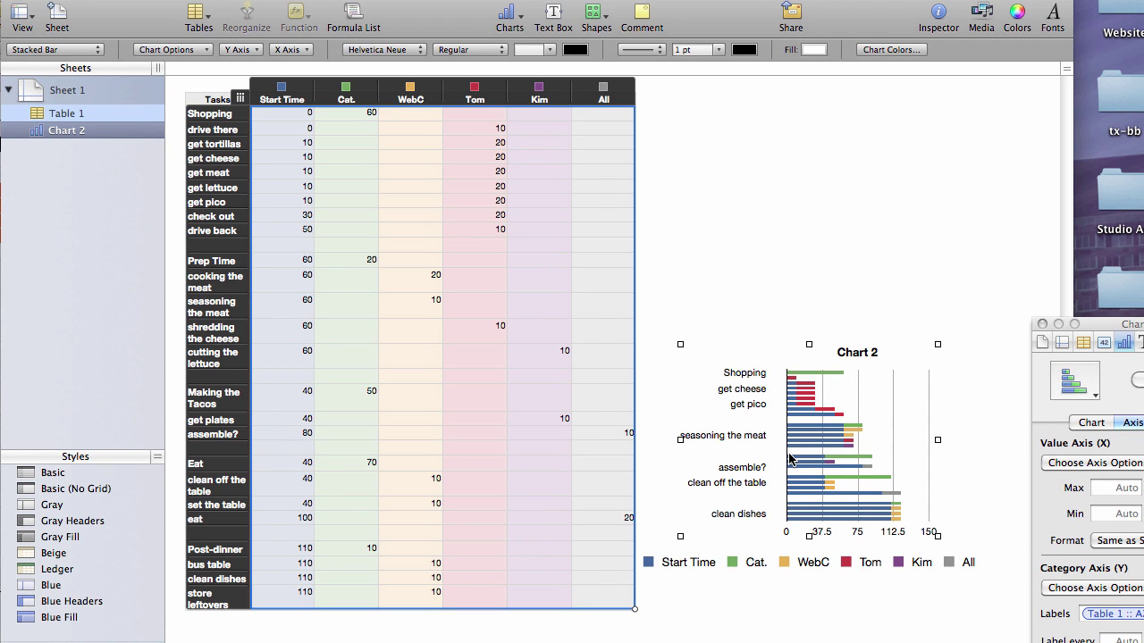
Cut the chart, add a new Sheet 2, delete its default table and paste the chart there
key(Delete)
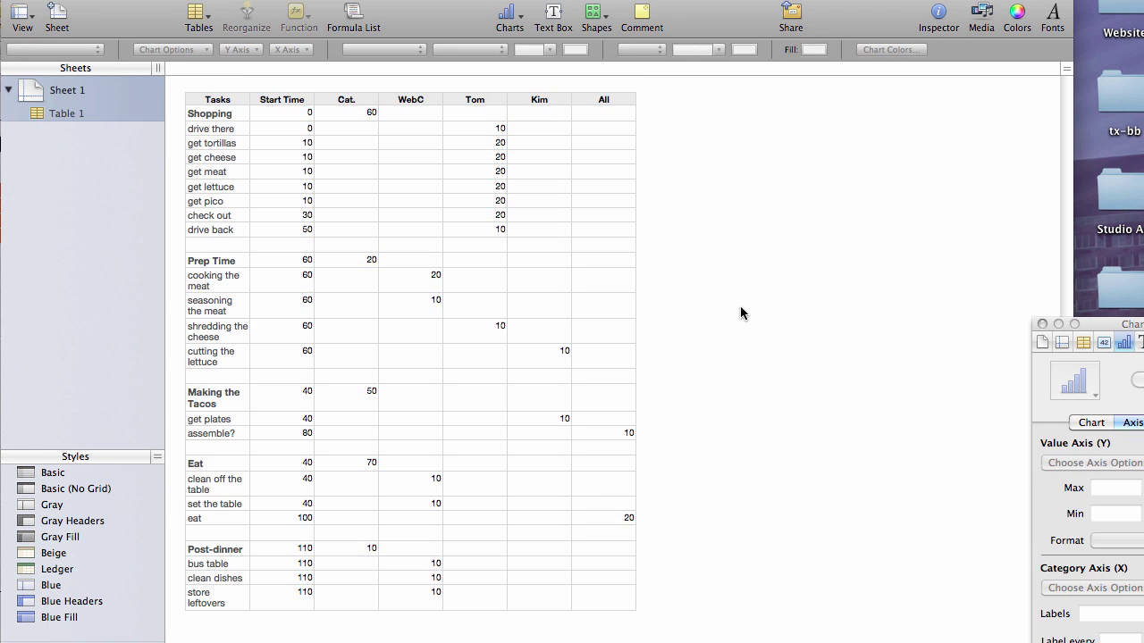
click(58, 161)
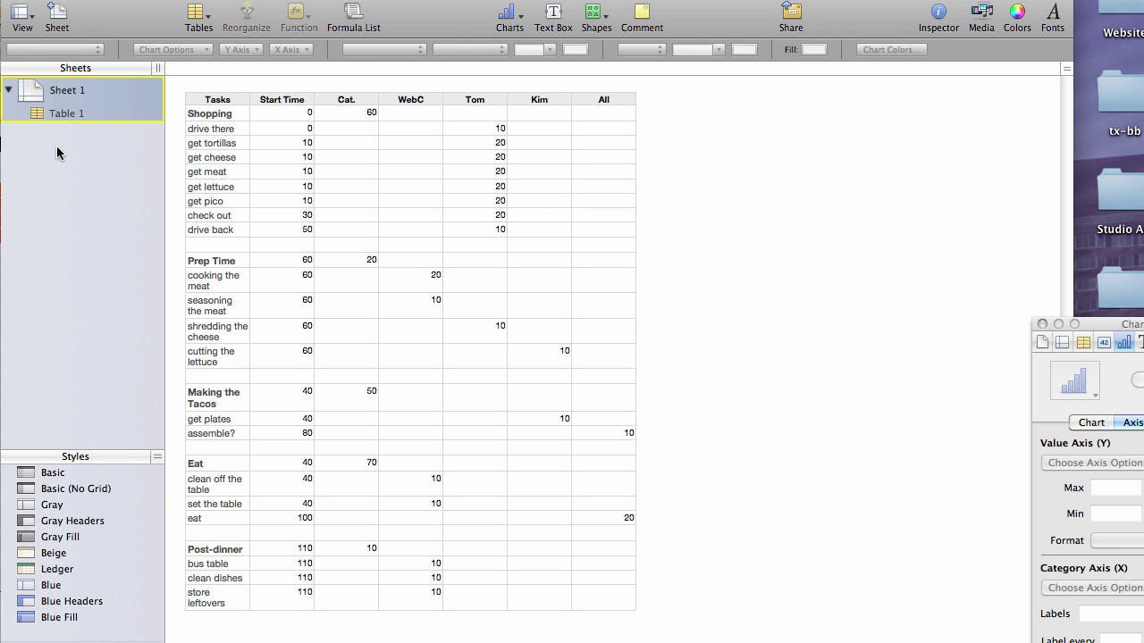
right_click(56, 150)
click(102, 168)
click(308, 226)
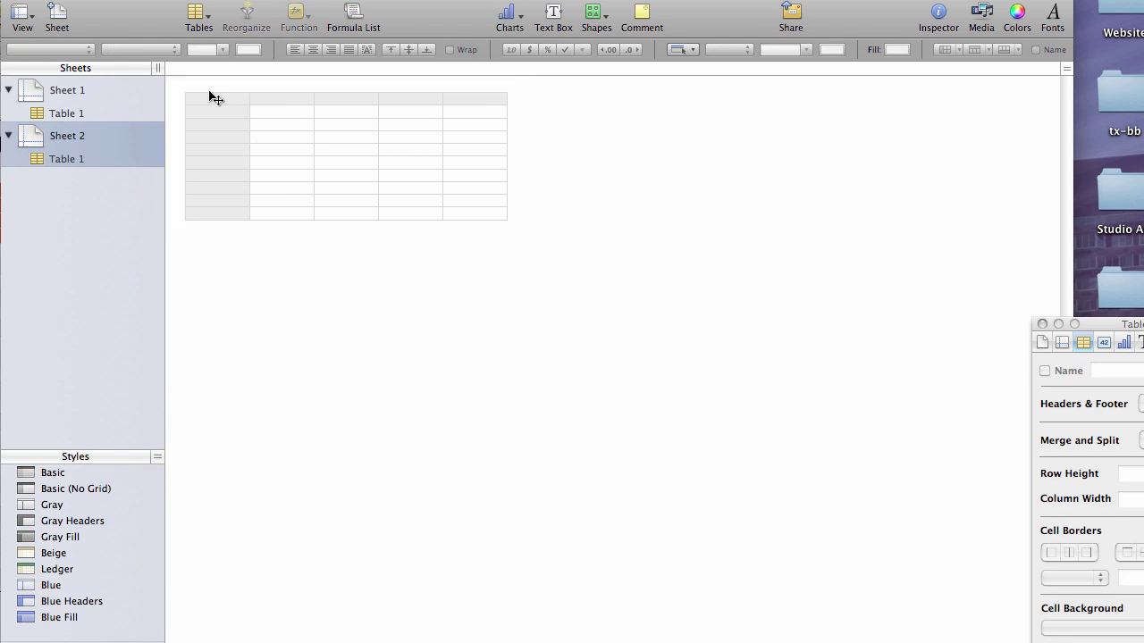
key(Delete)
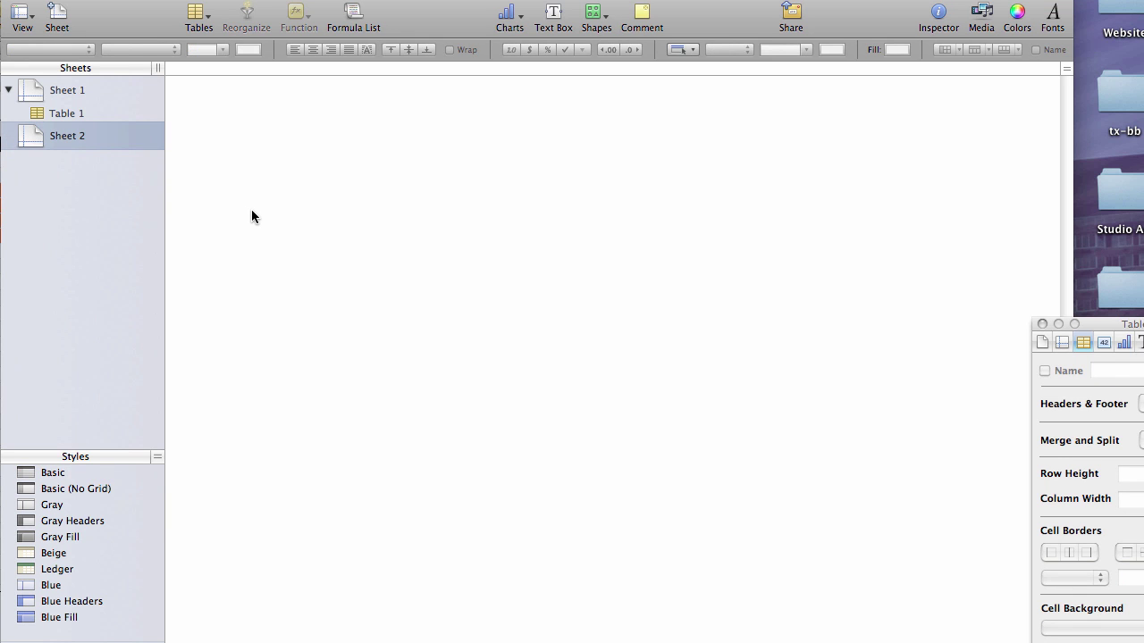
key(super+v)
Move the chart to the top-left, drop its legend to the bottom, and enlarge it to about 12 × 8.6 in
drag(640, 349, 344, 160)
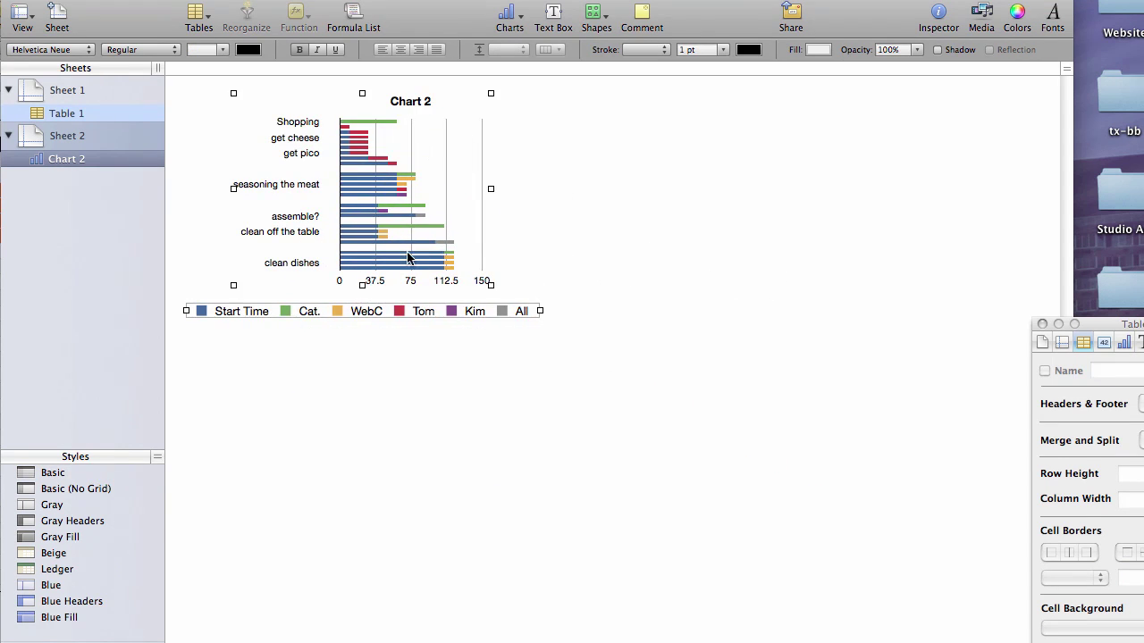
click(475, 312)
drag(387, 310, 391, 625)
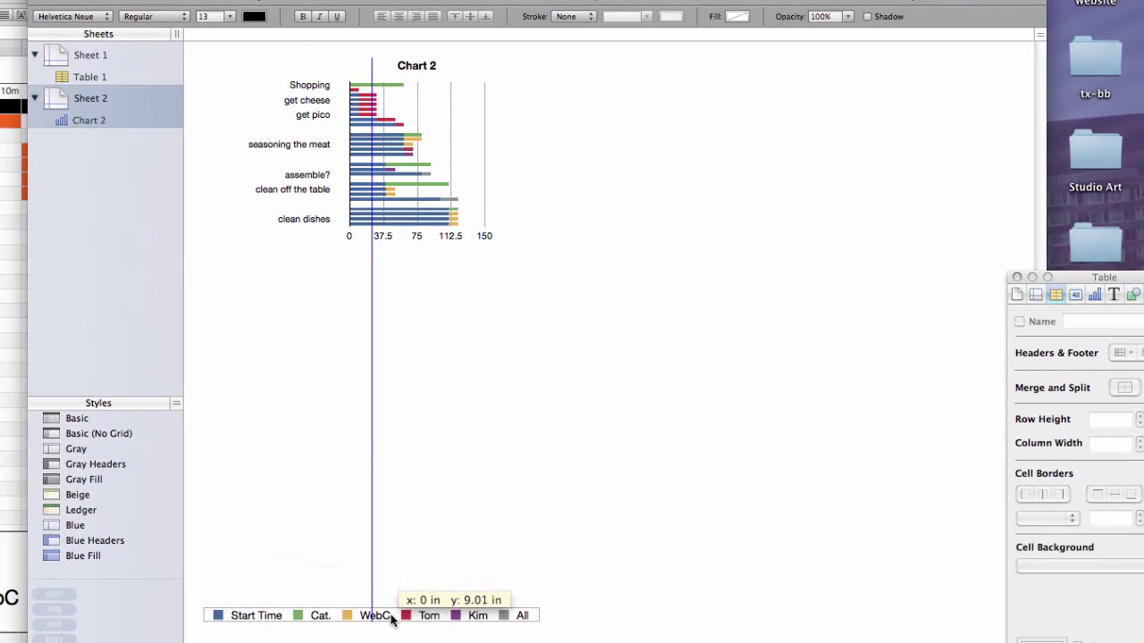
click(414, 199)
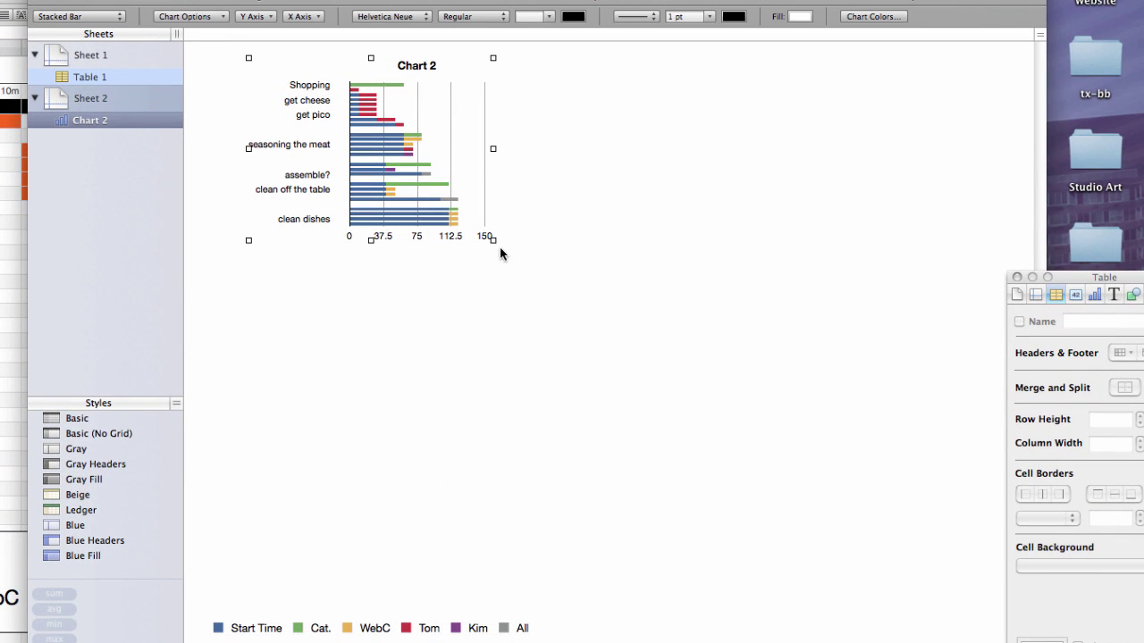
drag(494, 240, 995, 590)
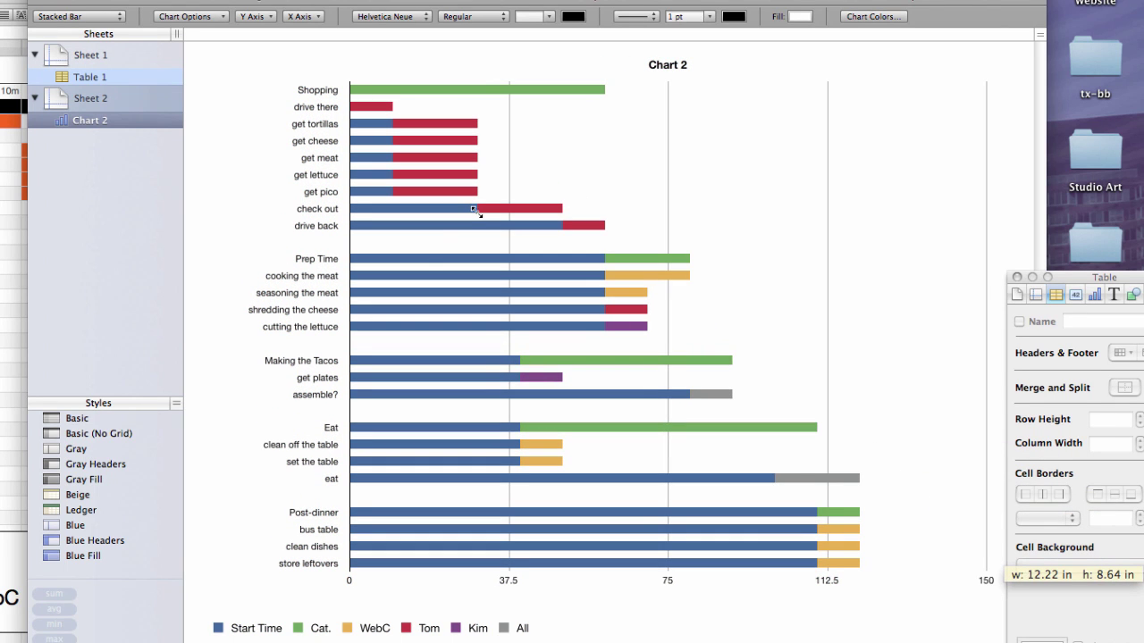
Fine-tune the chart and legend positions and widen the chart slightly to the right
click(217, 251)
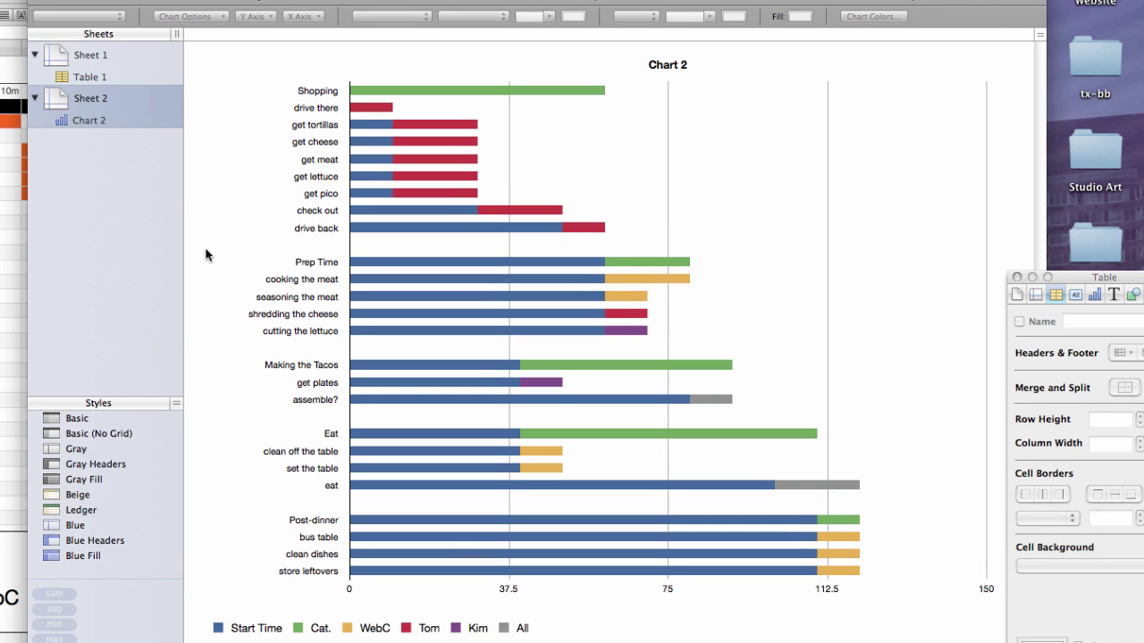
mouse_move(302, 222)
mouse_down()
mouse_move(235, 229)
mouse_move(295, 227)
mouse_up()
click(293, 634)
drag(256, 632, 284, 632)
click(295, 354)
drag(295, 355, 286, 294)
drag(1083, 285, 1138, 350)
drag(958, 330, 1002, 330)
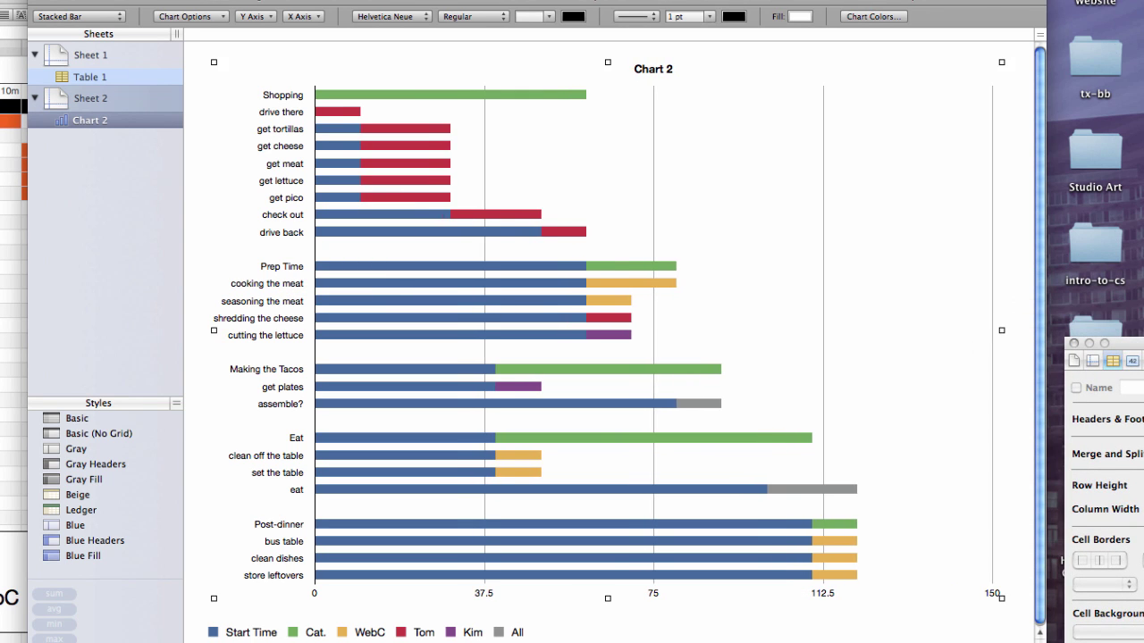
drag(1136, 343, 1100, 339)
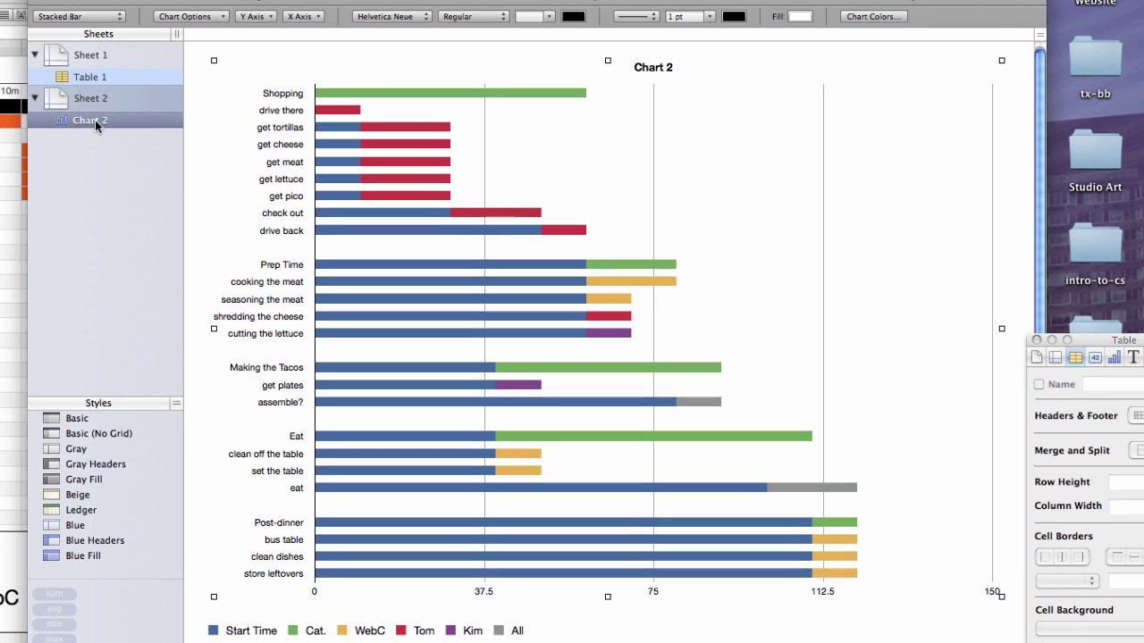
Compare Table 1's Start Time column on Sheet 1 with Chart 2
click(92, 71)
click(277, 64)
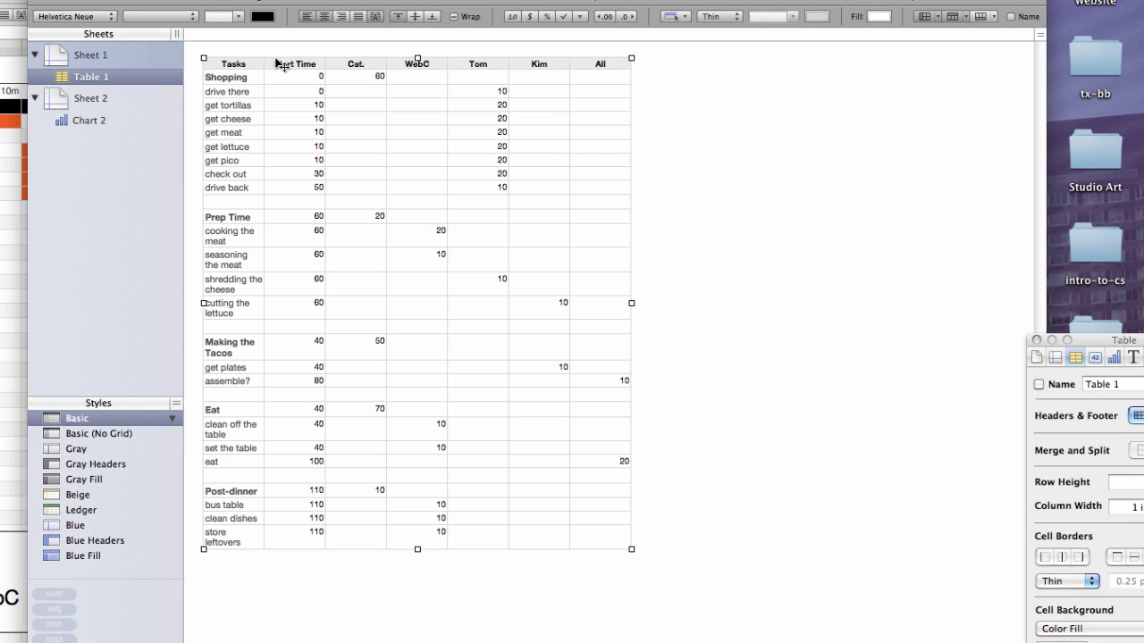
click(70, 120)
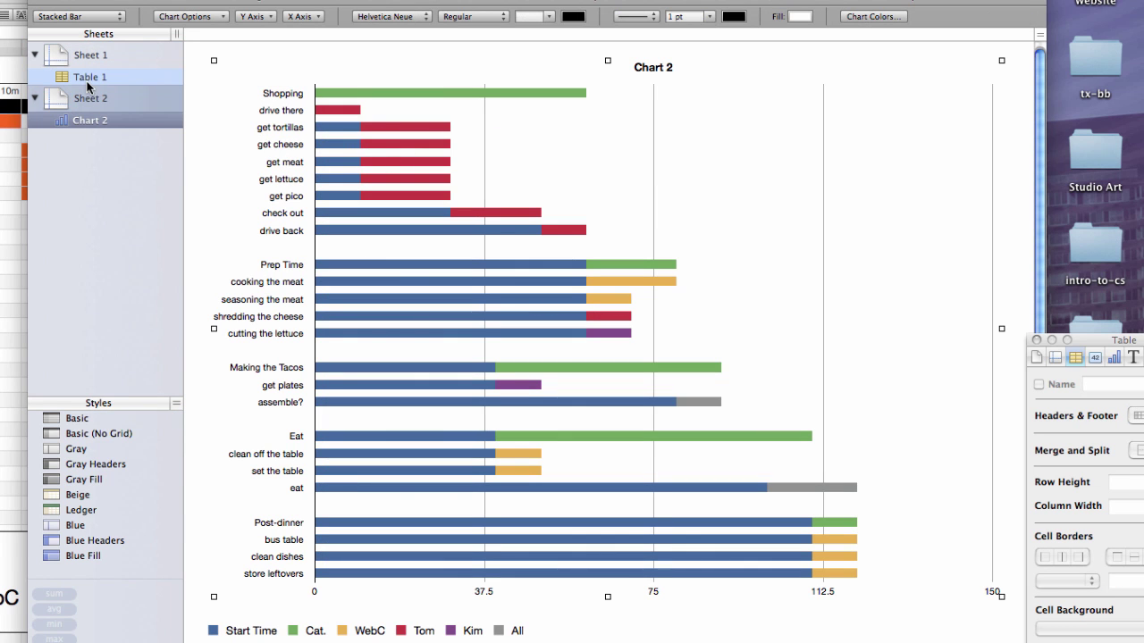
click(134, 54)
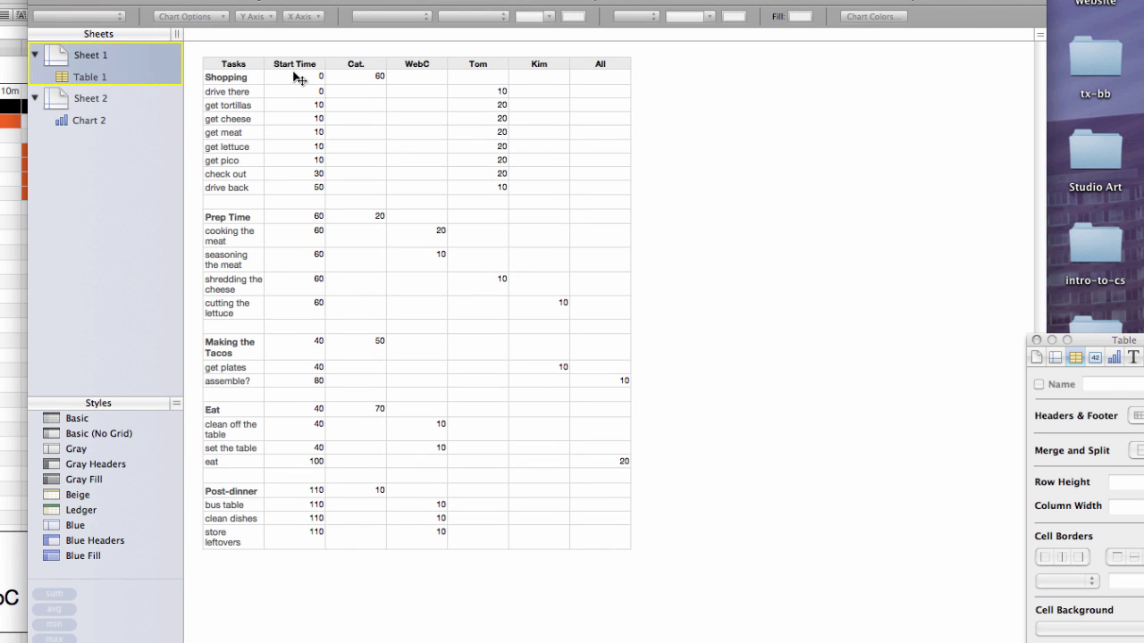
click(288, 63)
click(127, 106)
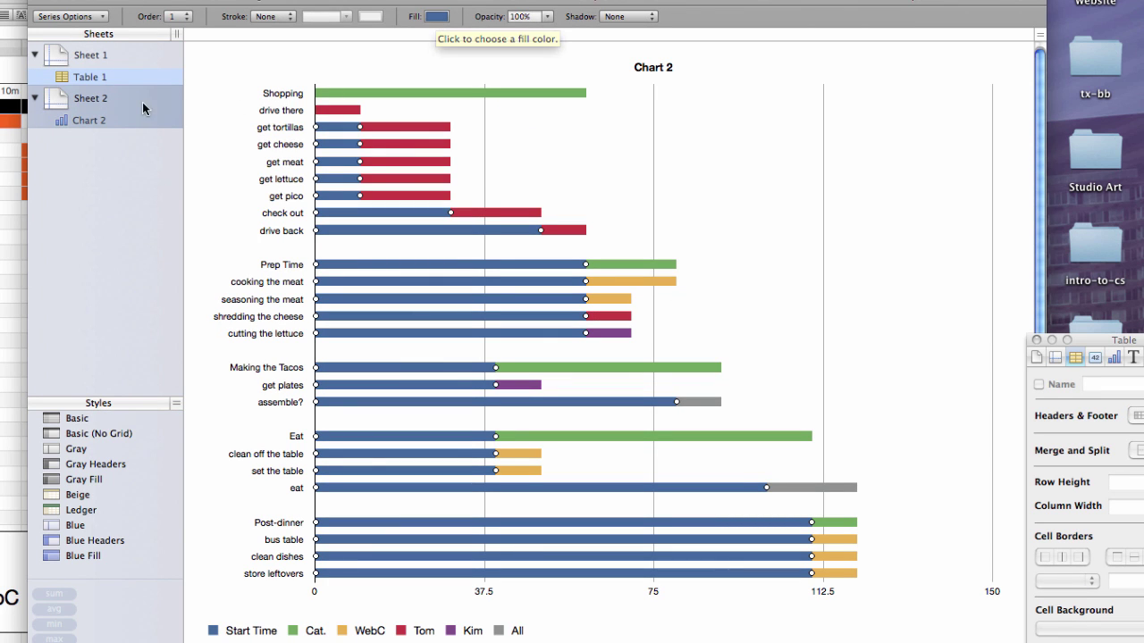
click(118, 82)
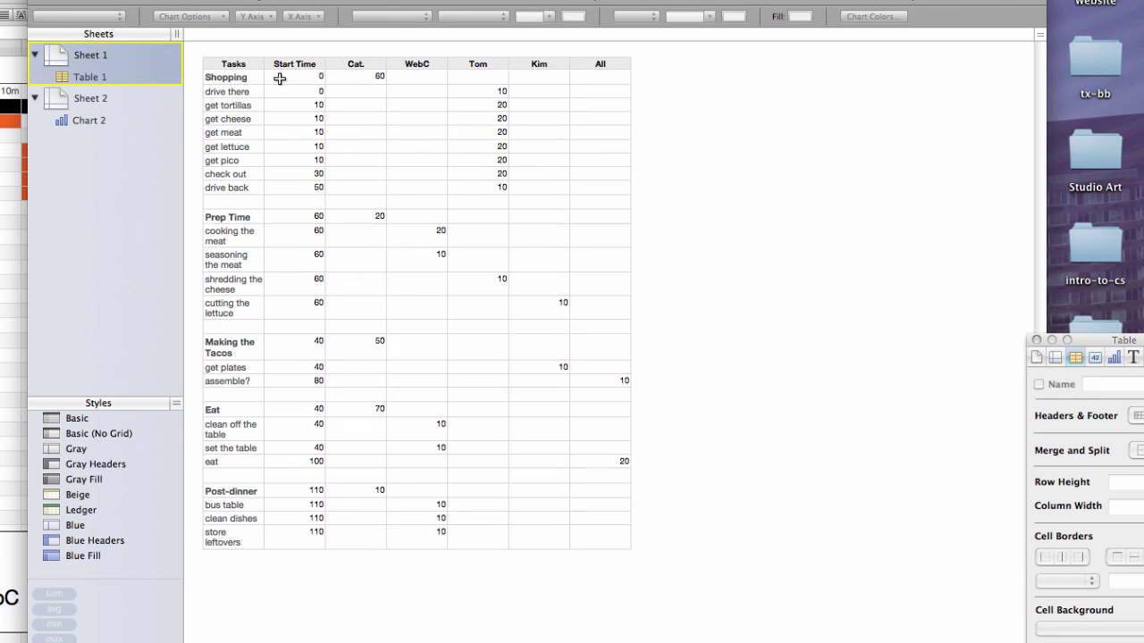
click(279, 70)
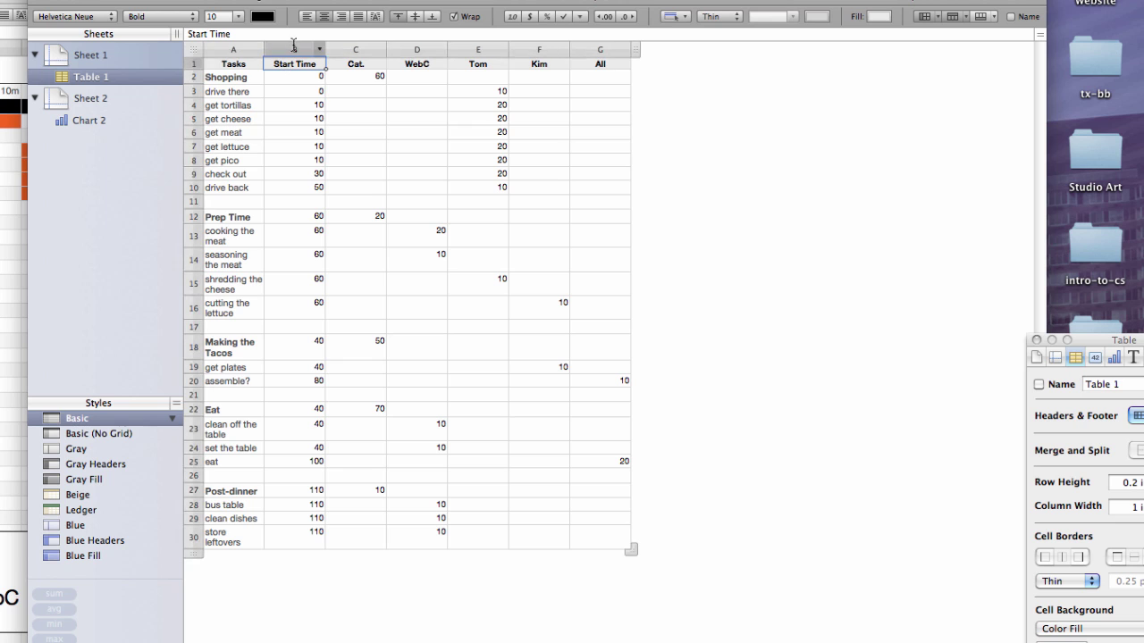
click(118, 109)
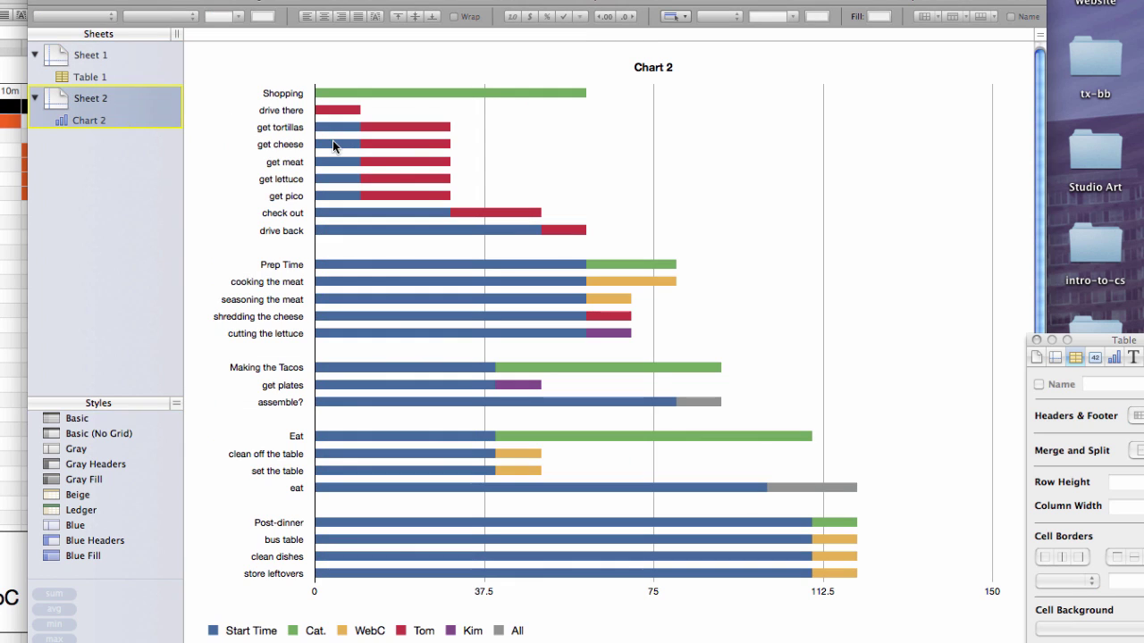
Set the Start Time bars' fill to None so each person's coloured bar floats
click(334, 129)
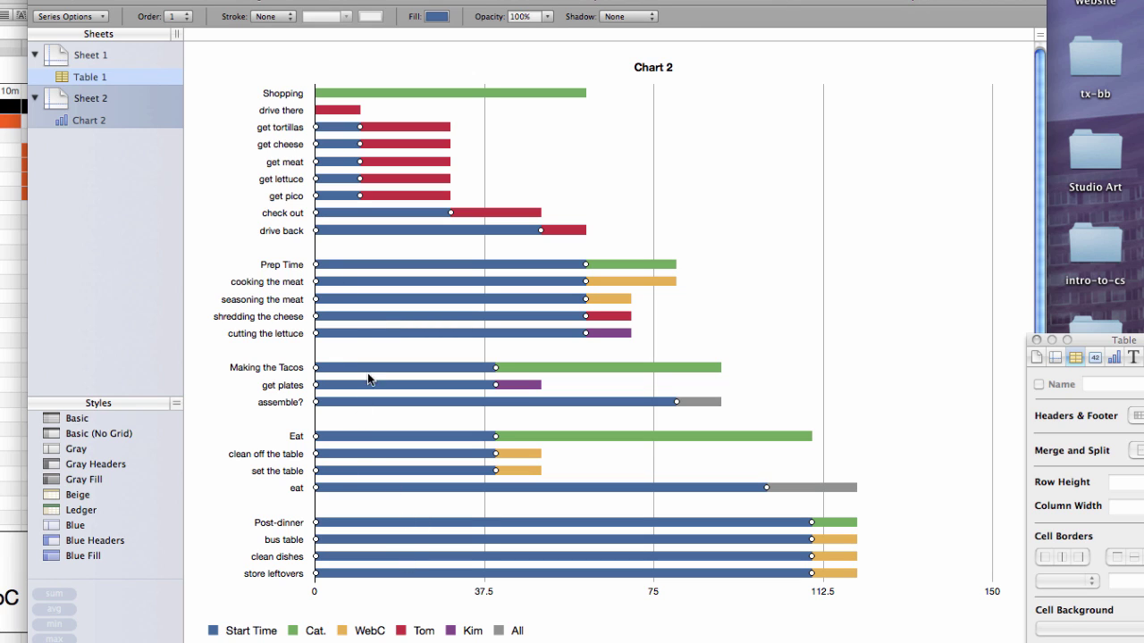
click(437, 16)
click(433, 36)
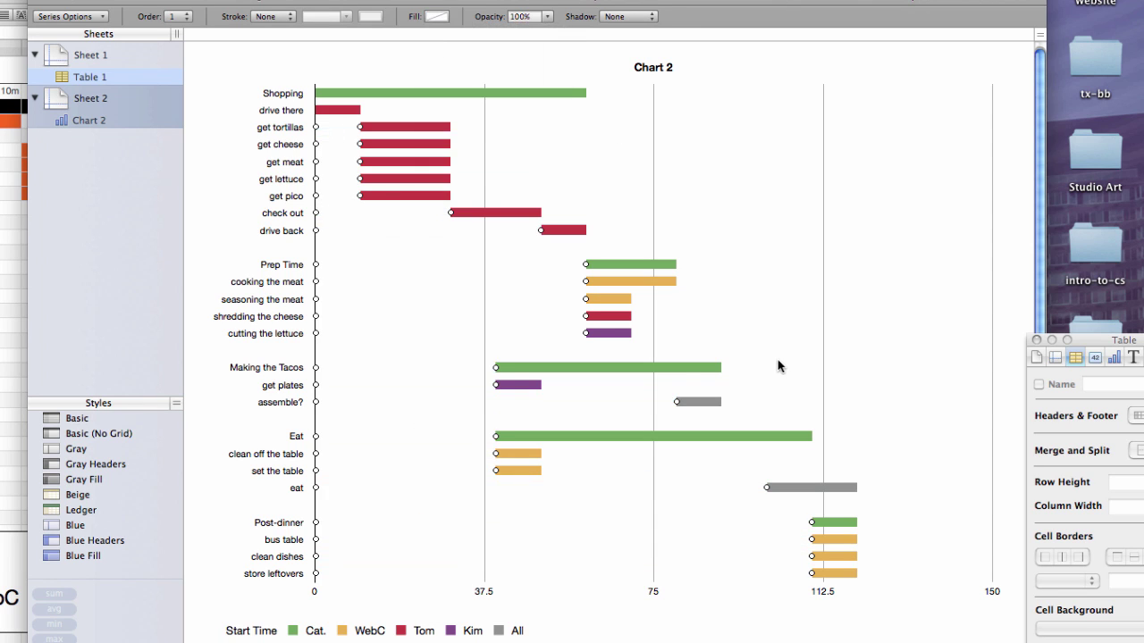
click(942, 302)
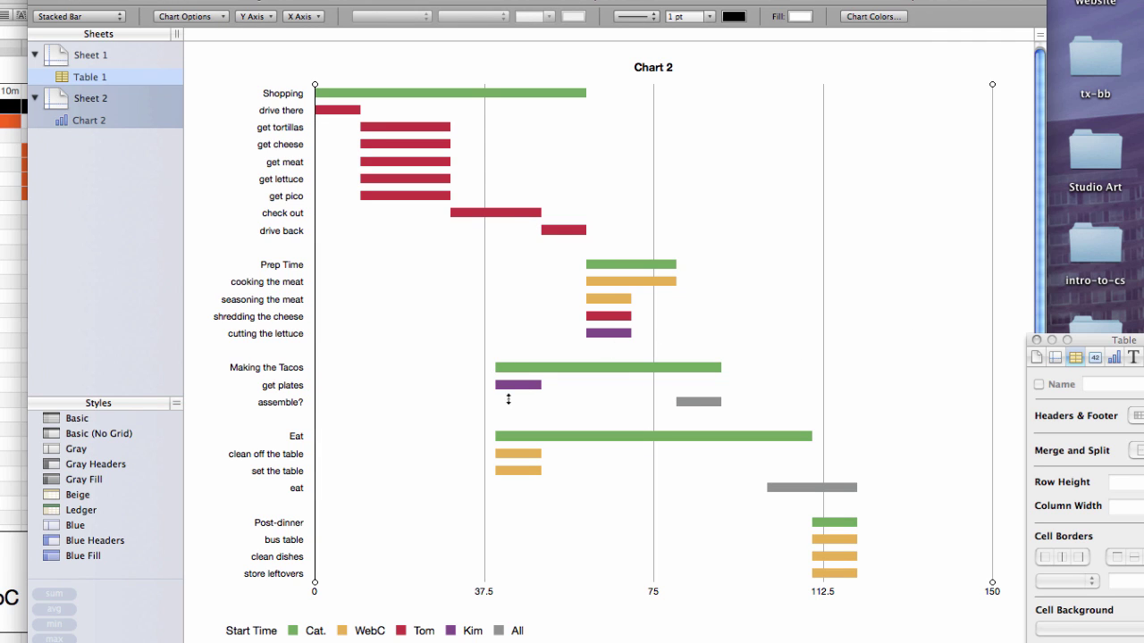
click(511, 214)
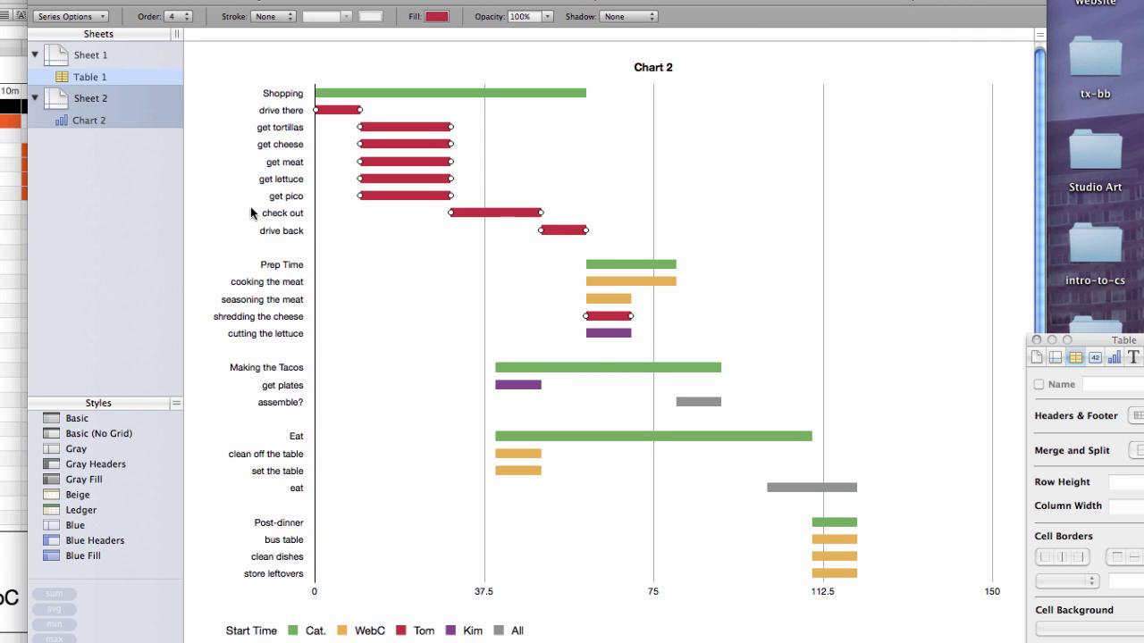
click(203, 229)
click(225, 314)
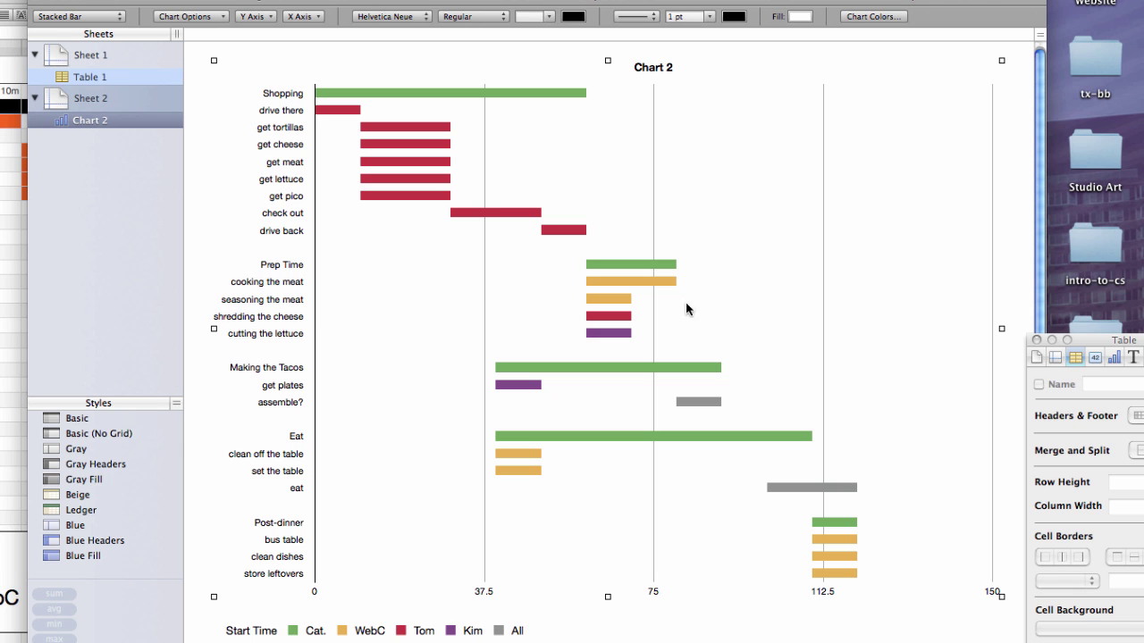
drag(706, 5, 648, 8)
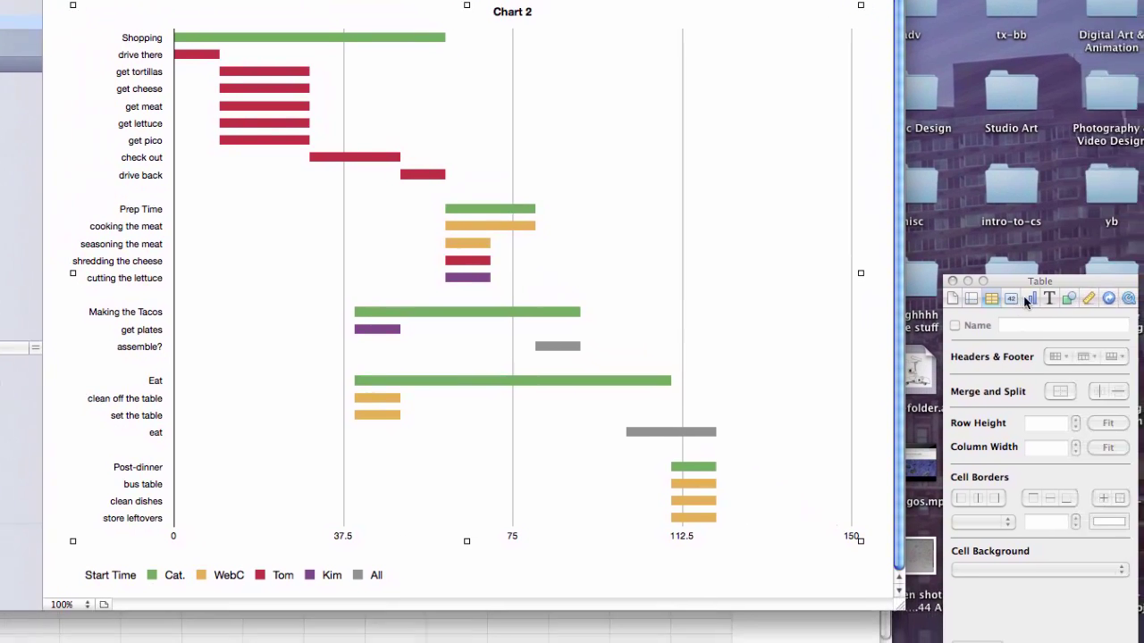
Set the chart's value axis to 10 steps with a maximum of 120
click(1028, 299)
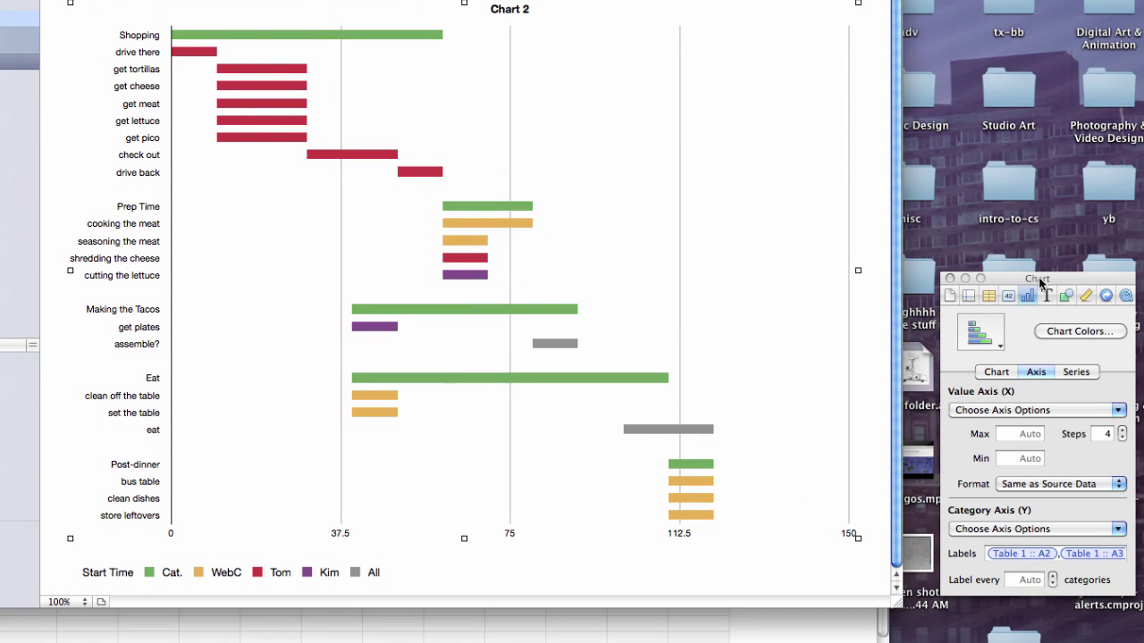
drag(1039, 283, 776, 66)
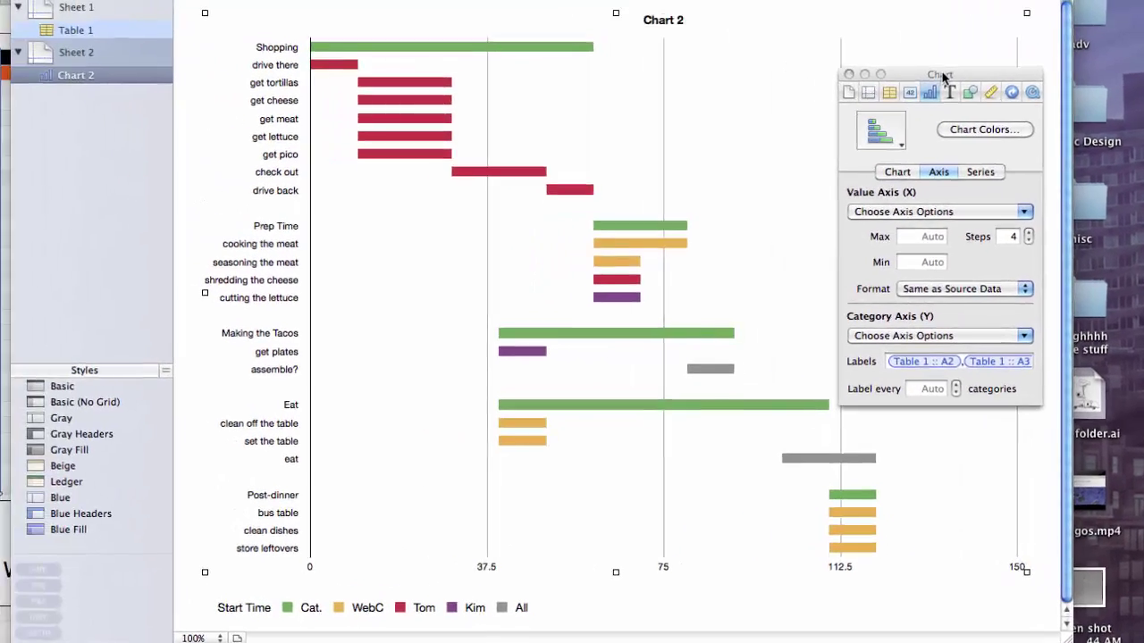
drag(951, 77, 950, 3)
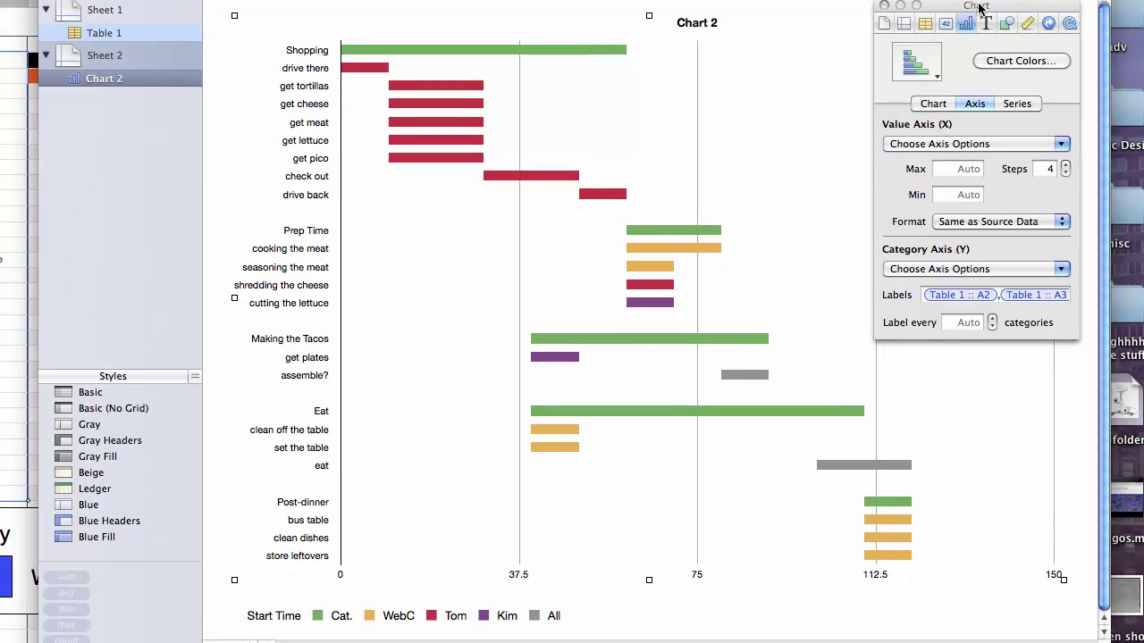
click(1065, 165)
click(1065, 165)
click(1065, 165)
click(1065, 165)
click(1065, 165)
click(1065, 166)
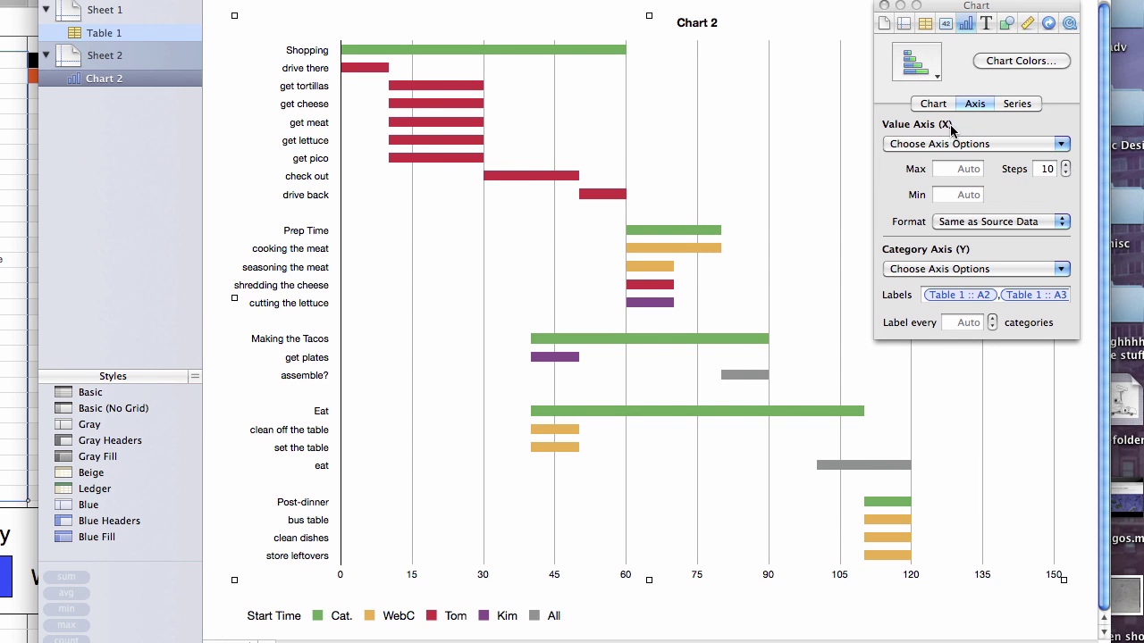
click(949, 167)
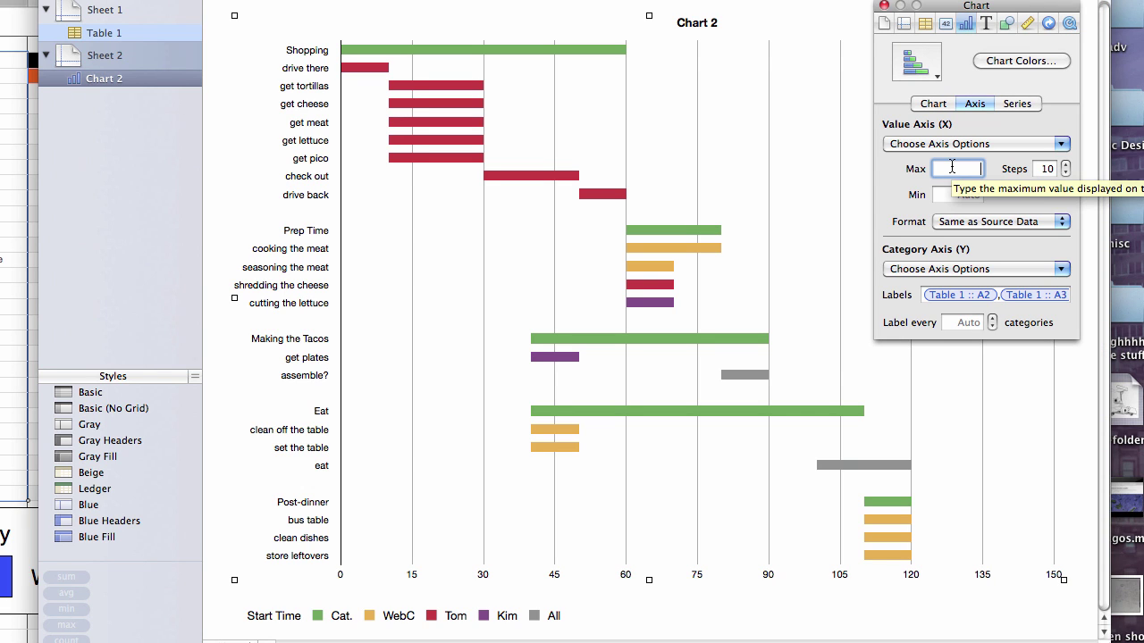
text(120)
click(982, 196)
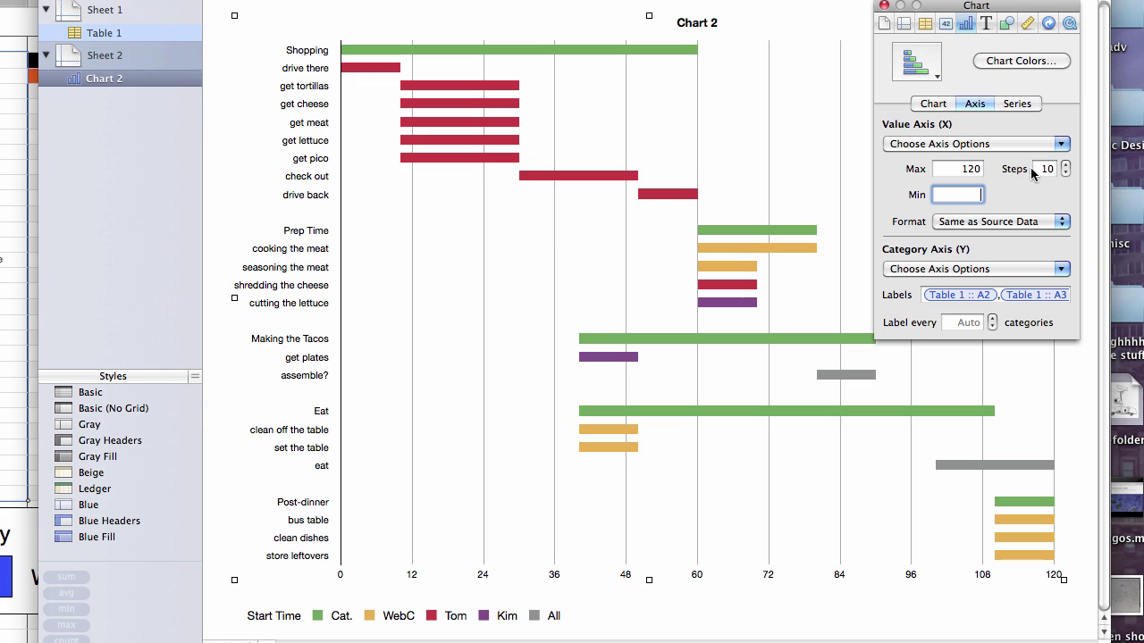
click(1032, 168)
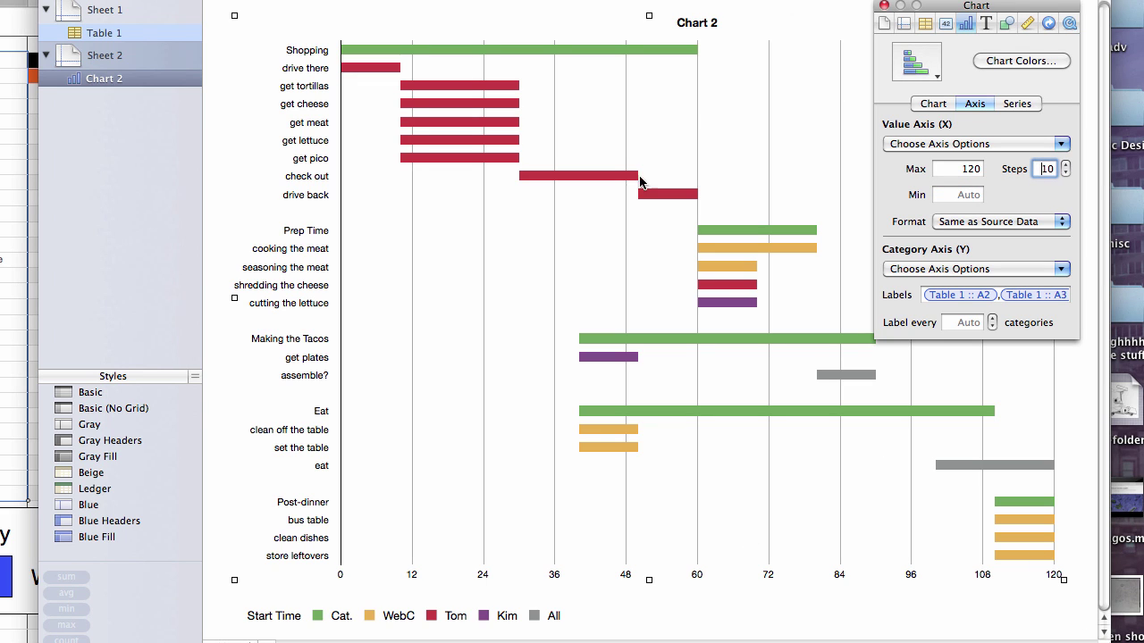
key(Tab)
drag(990, 5, 1142, 336)
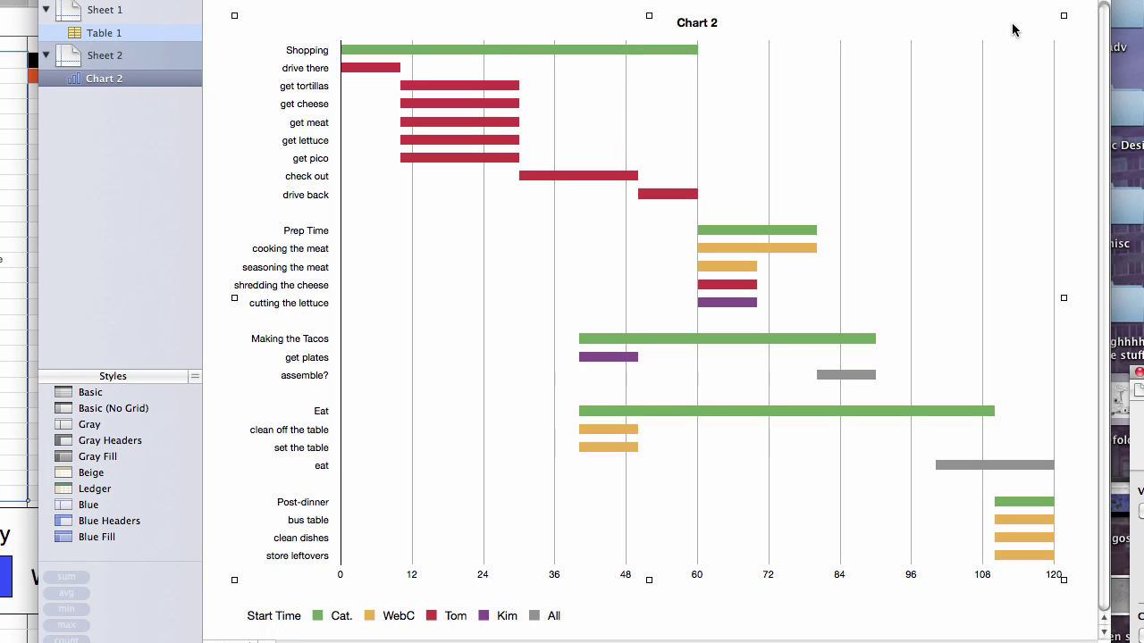
Delete the Start Time entry from the chart legend
click(652, 631)
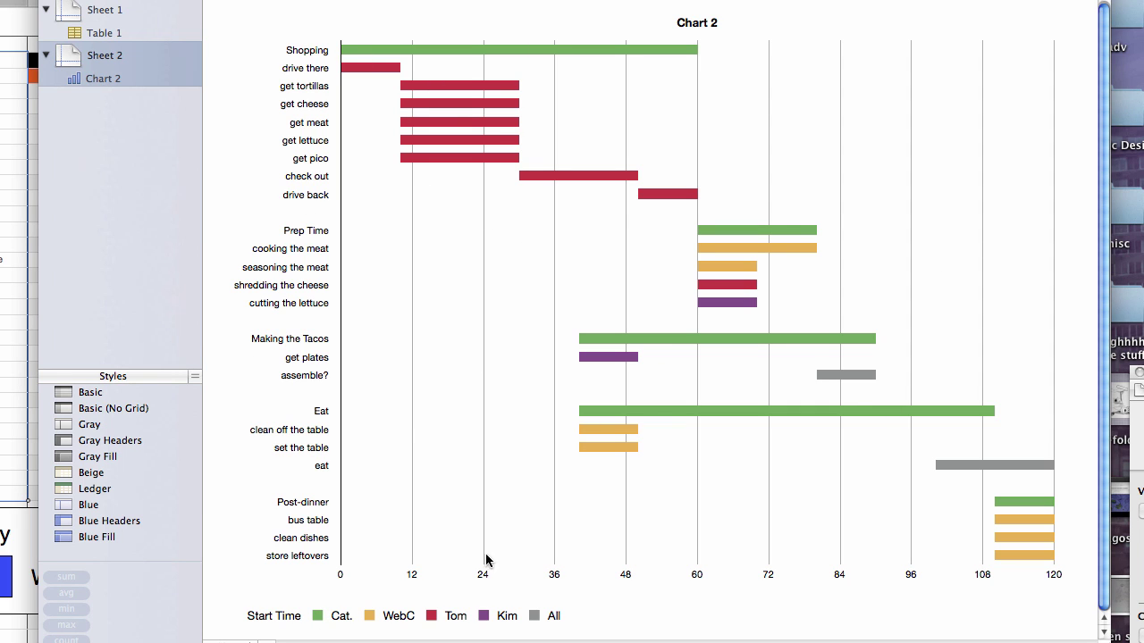
click(307, 615)
double_click(288, 615)
drag(304, 616, 247, 615)
key(BackSpace)
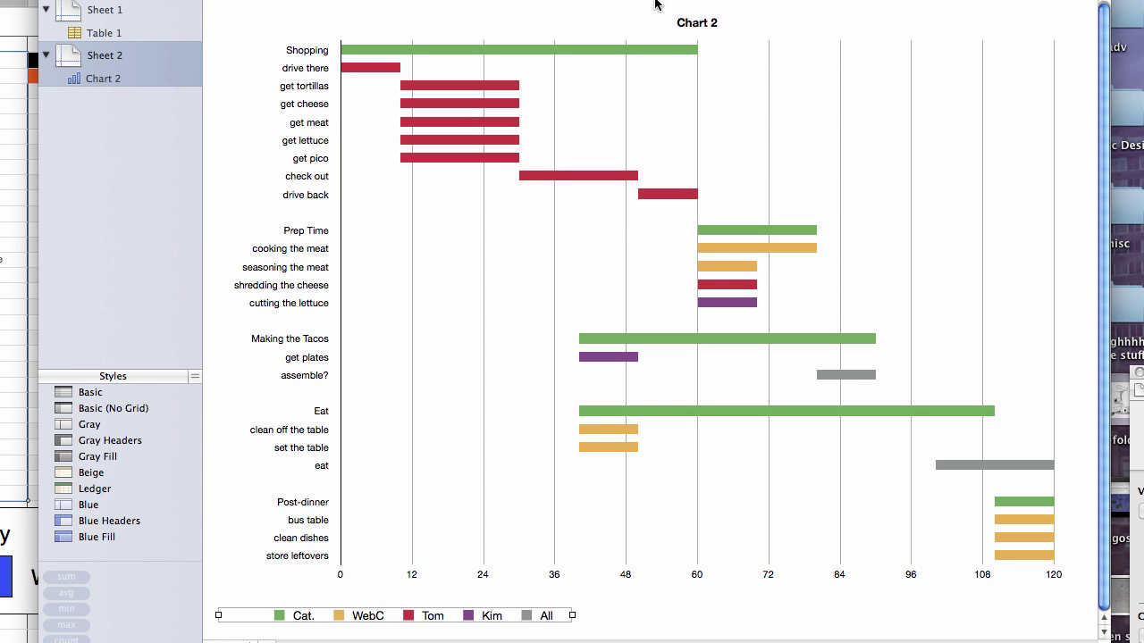
Title the chart 'Project Management: Making Tacos for Dinner'
double_click(683, 23)
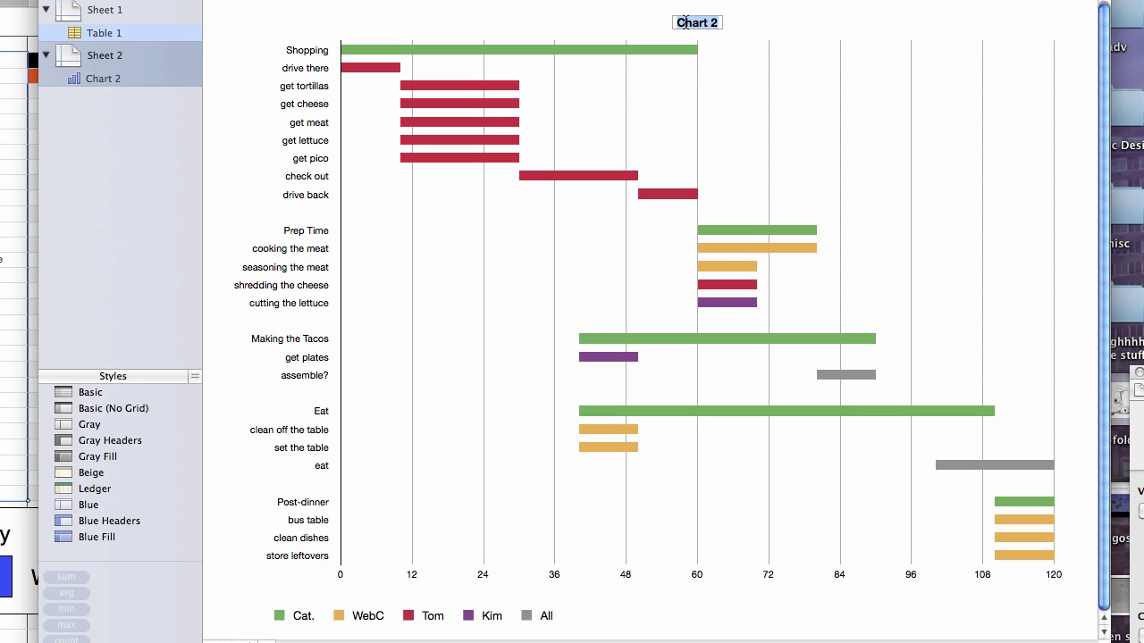
text(Making Tacos)
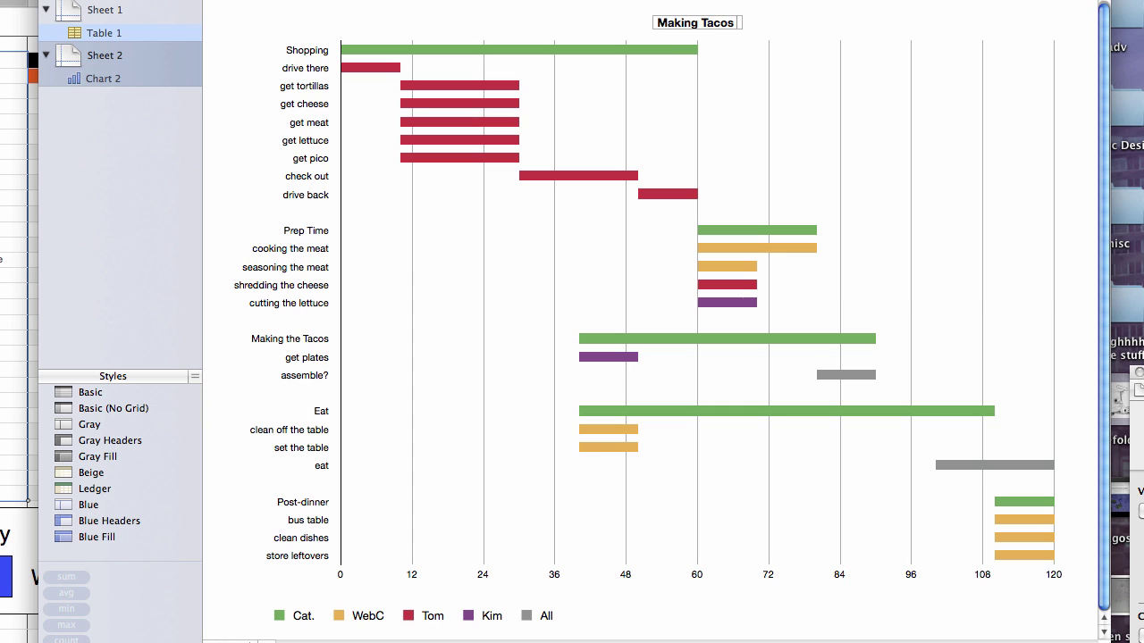
text( for D)
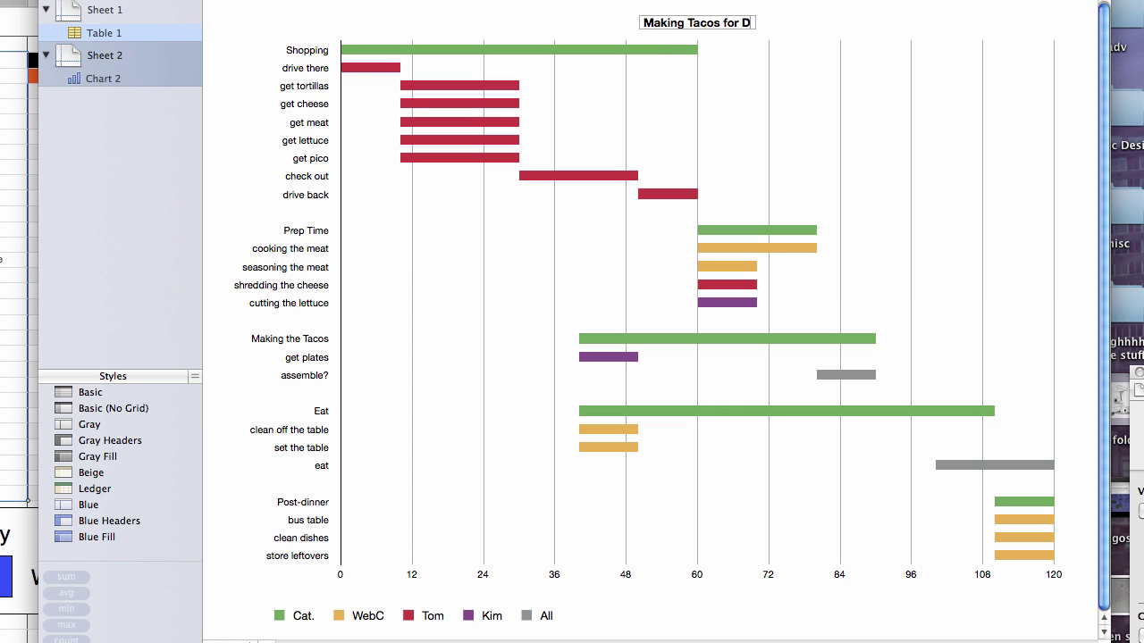
text(inner C)
key(BackSpace)
key(BackSpace)
key(BackSpace)
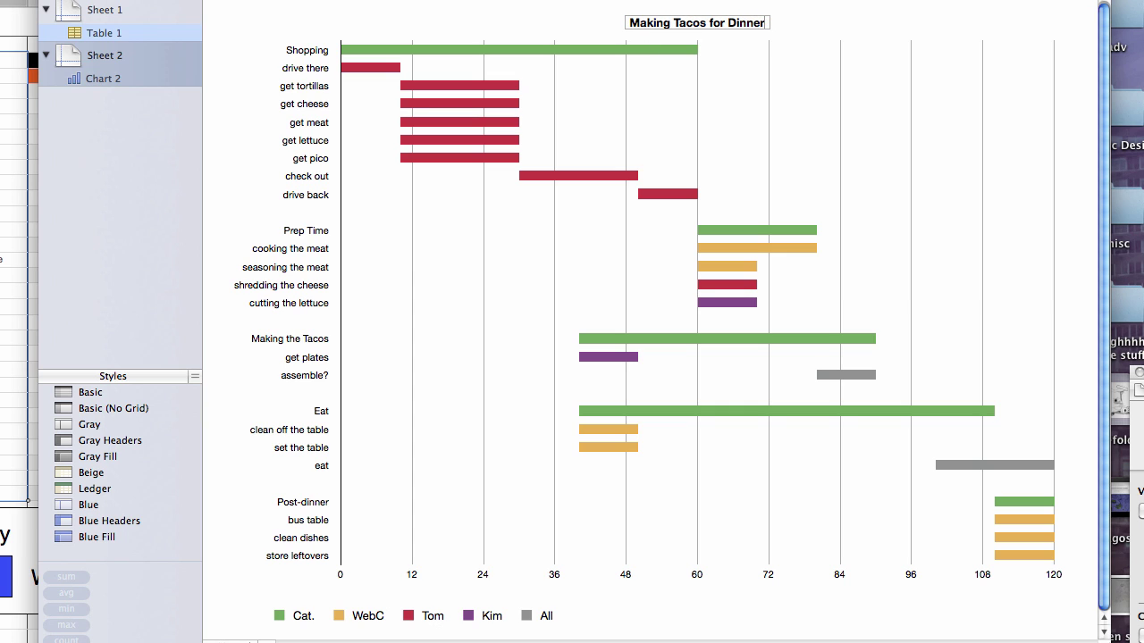
click(221, 73)
double_click(683, 25)
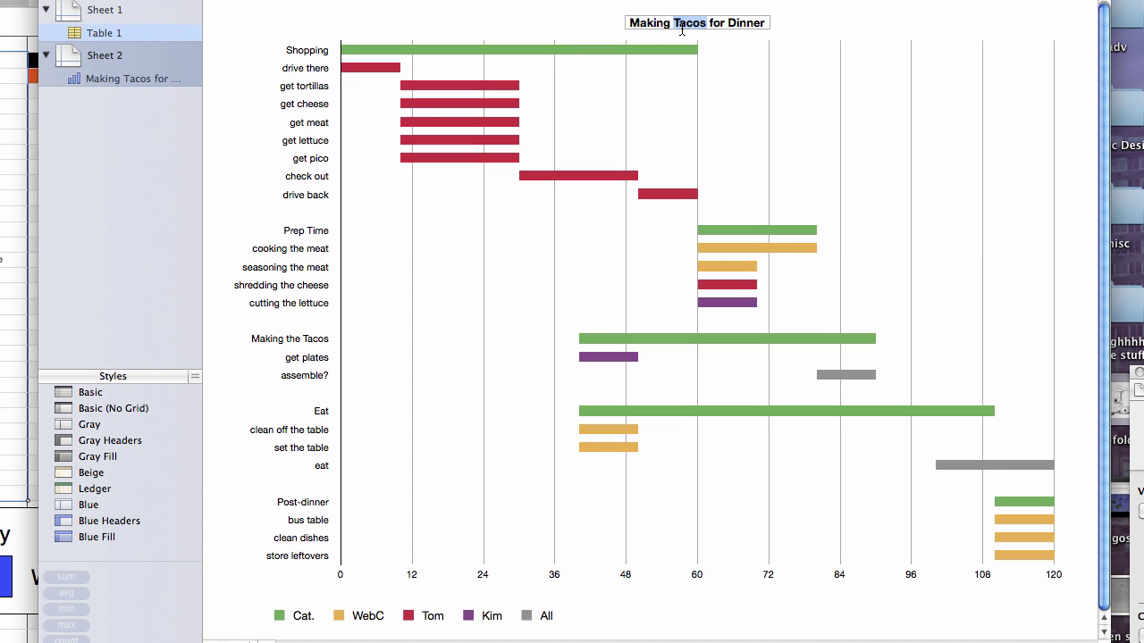
click(629, 24)
text(Project Management:)
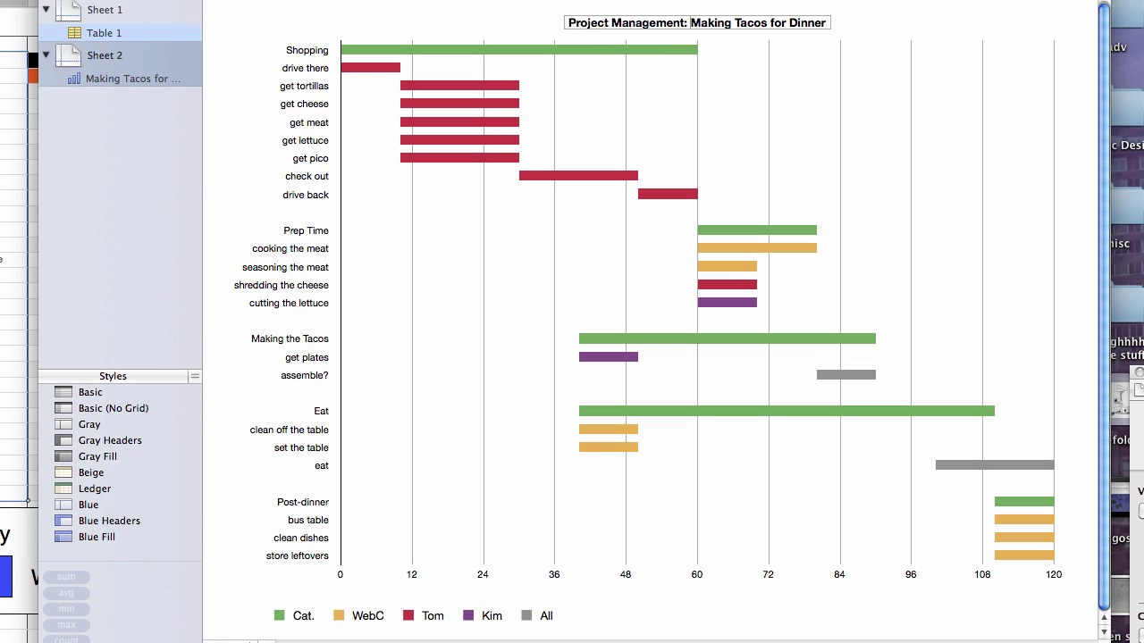
click(418, 29)
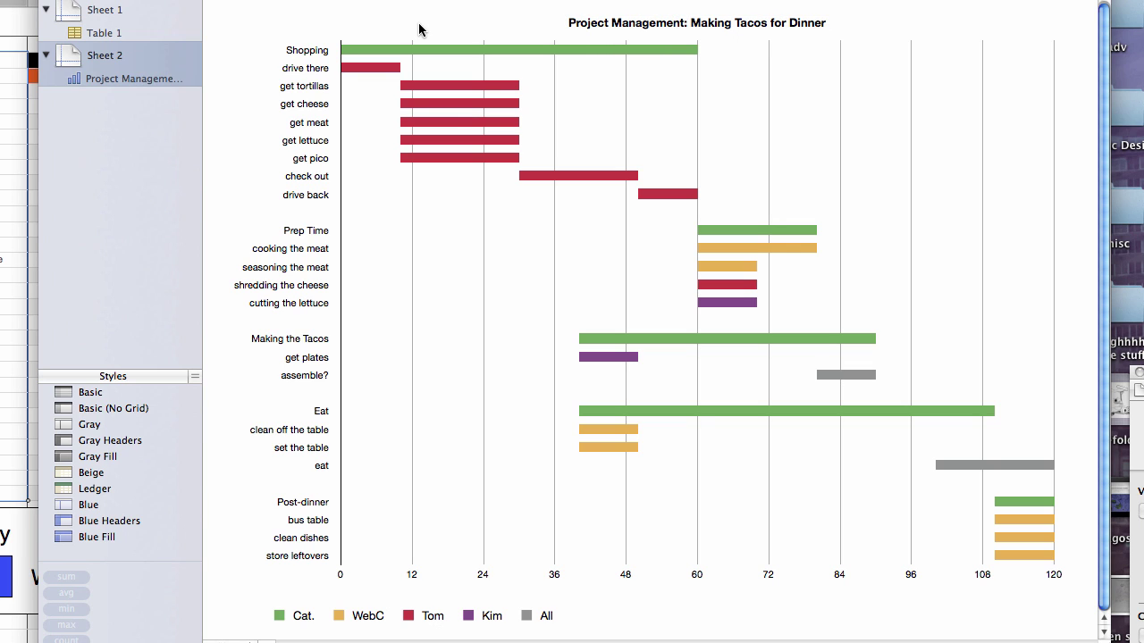